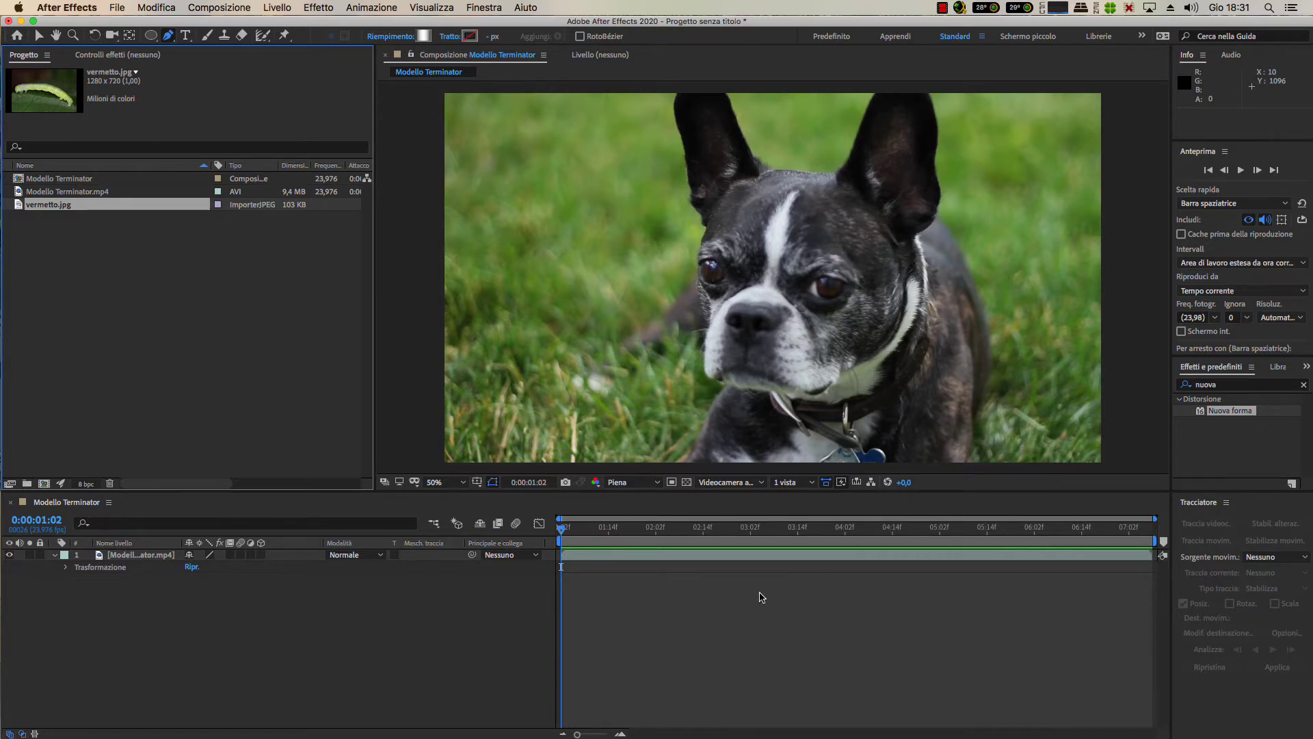
Play a real-time preview of the dog clip in the Modello Terminator composition
key(space)
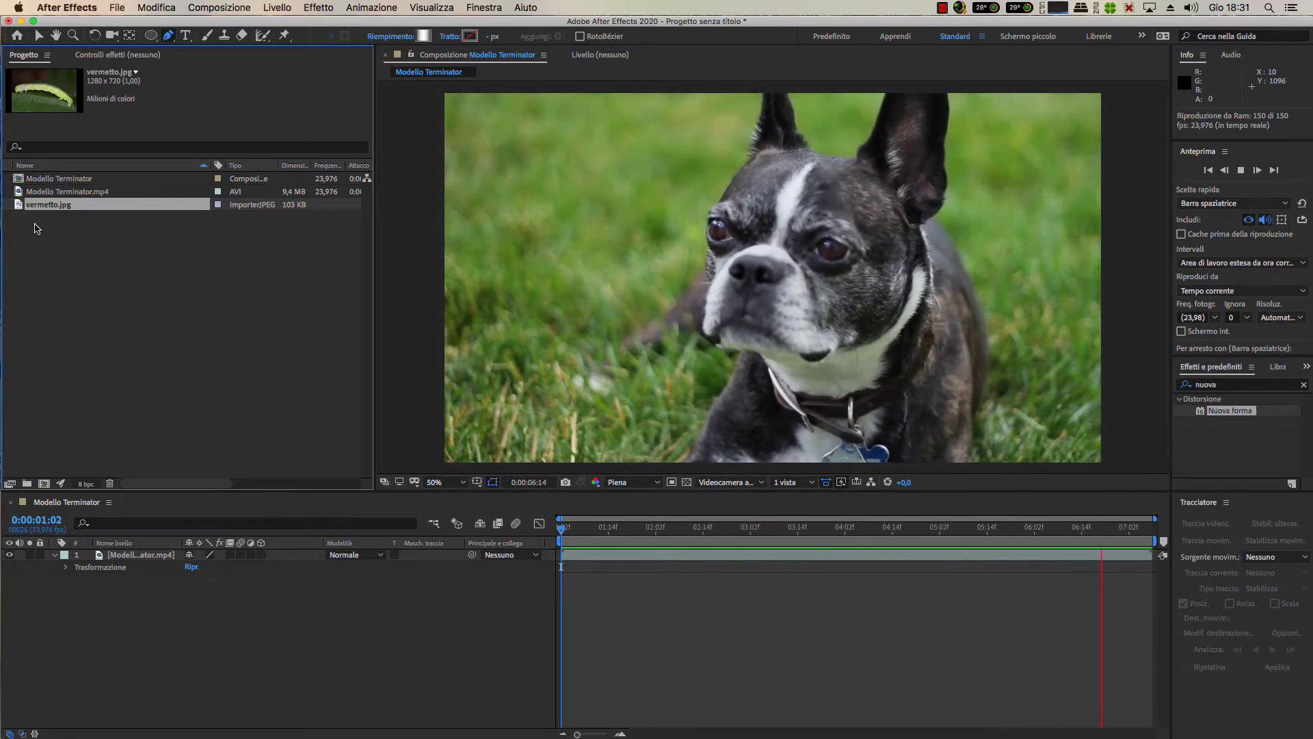
double_click(48, 203)
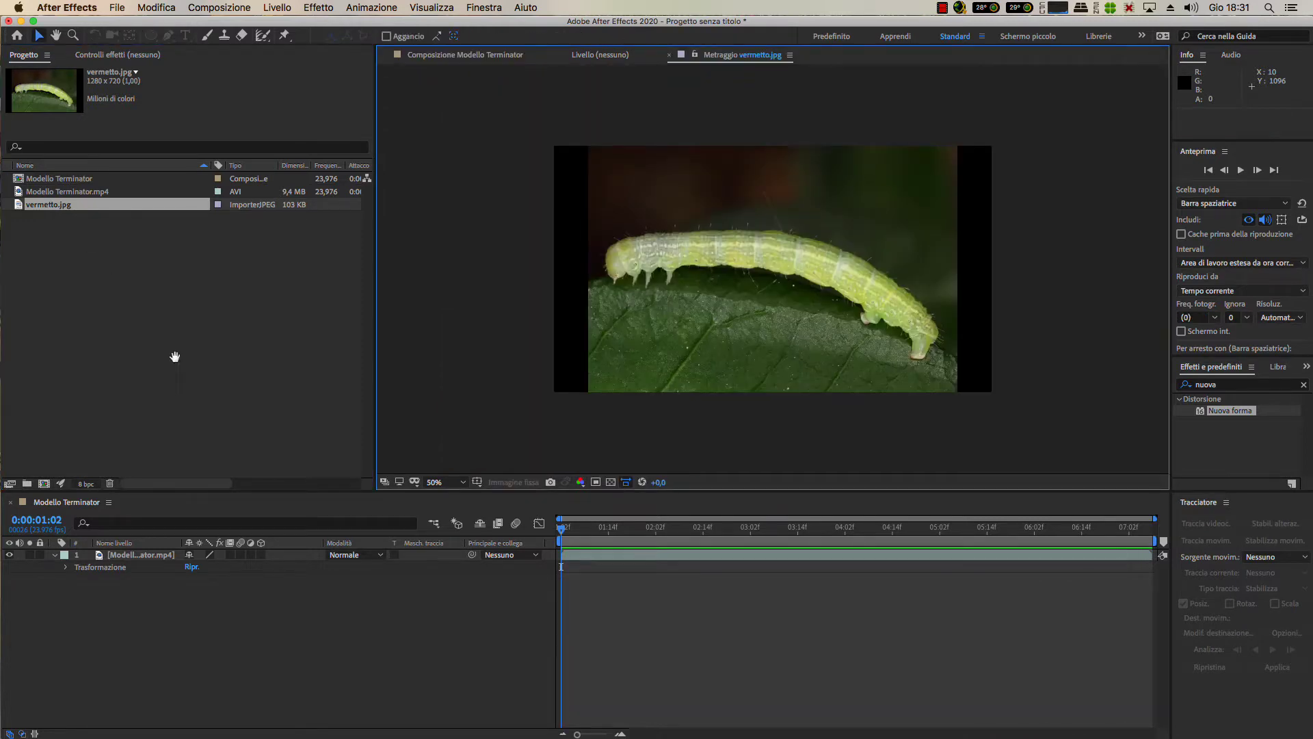
click(660, 534)
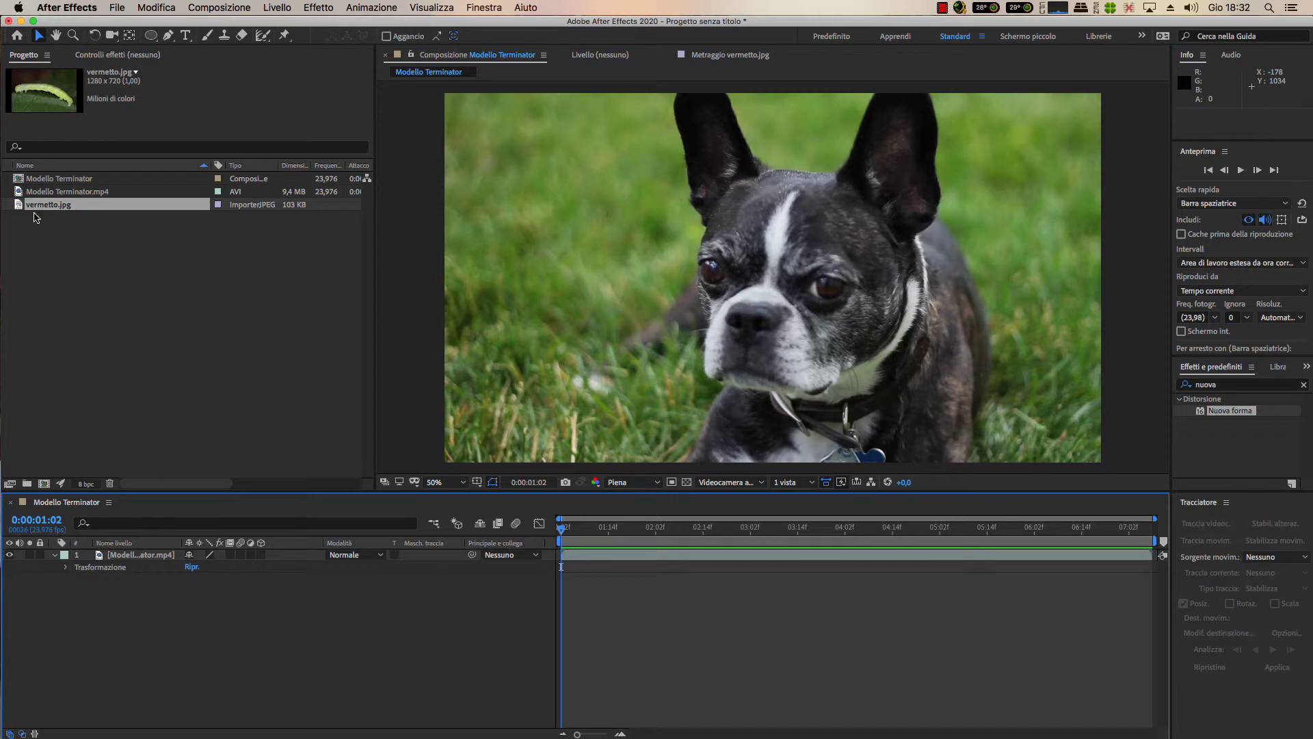
Create a vermetto composition from vermetto.jpg, view it at 100%, and pick the Roto Brush
drag(46, 207, 43, 483)
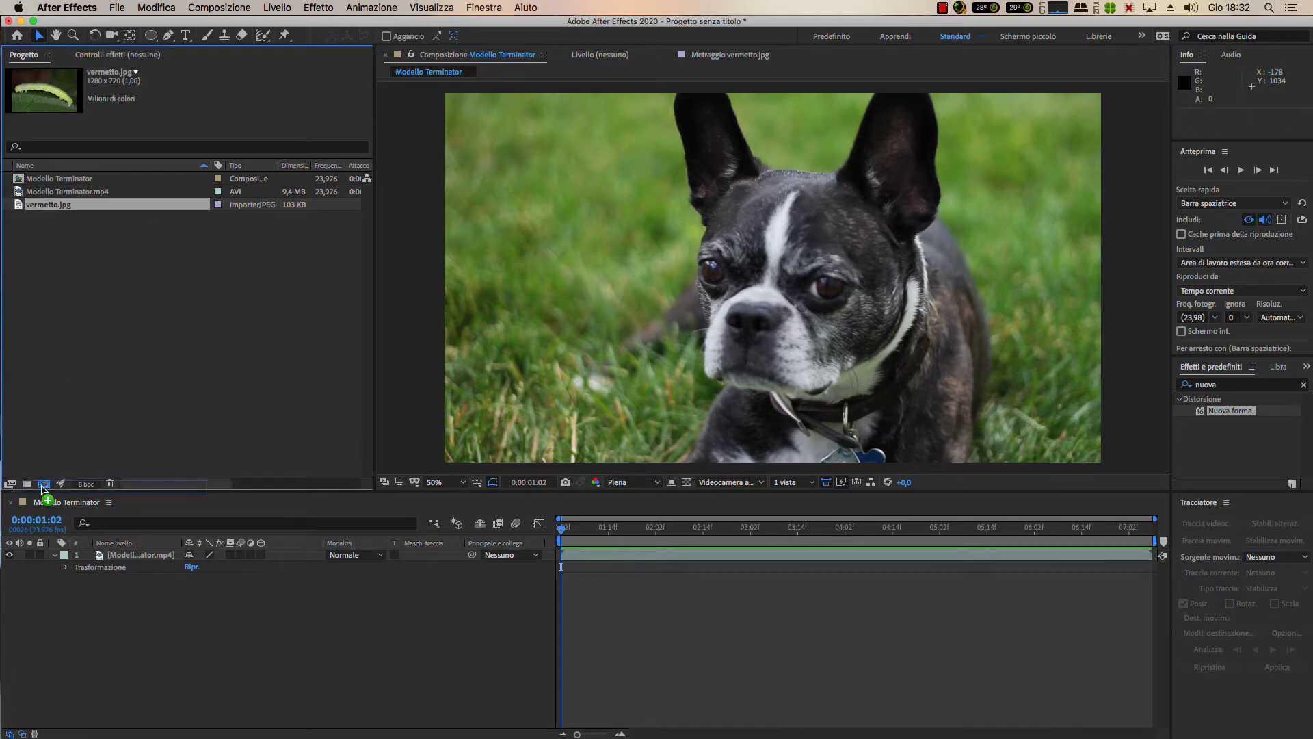
key(slash)
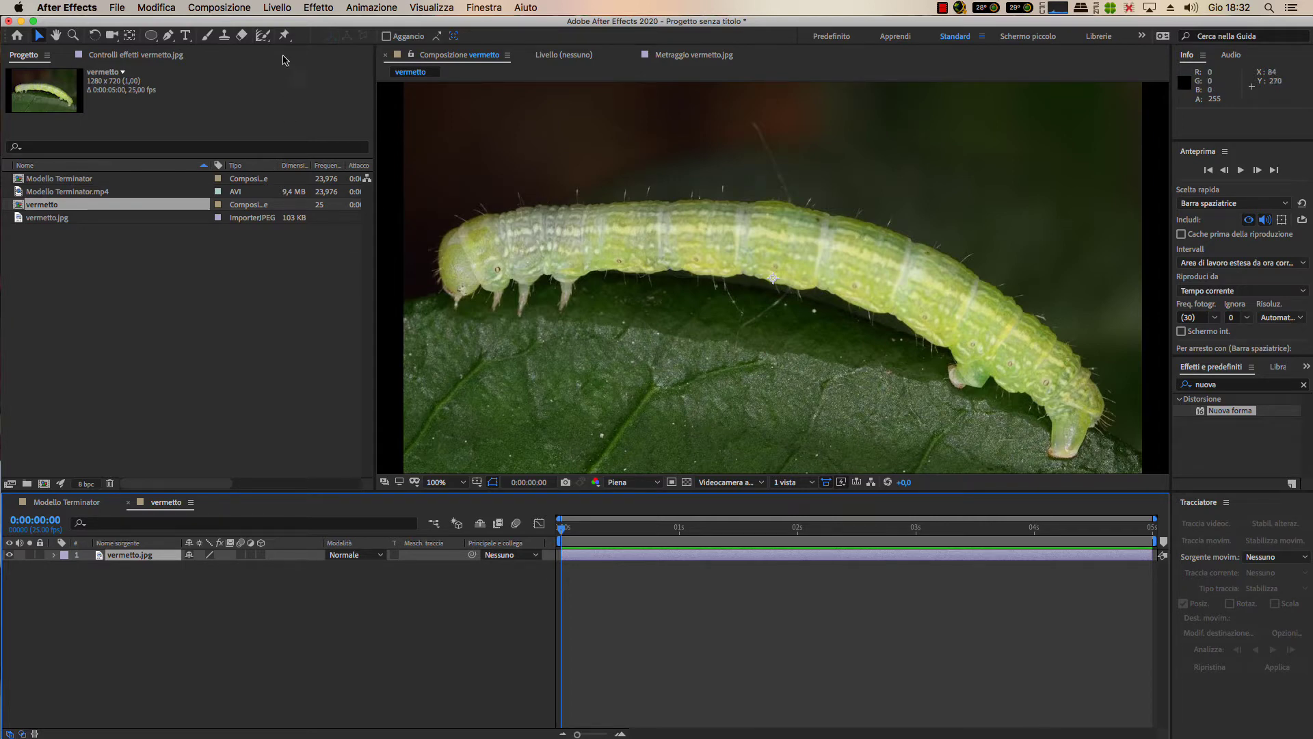
drag(263, 35, 369, 35)
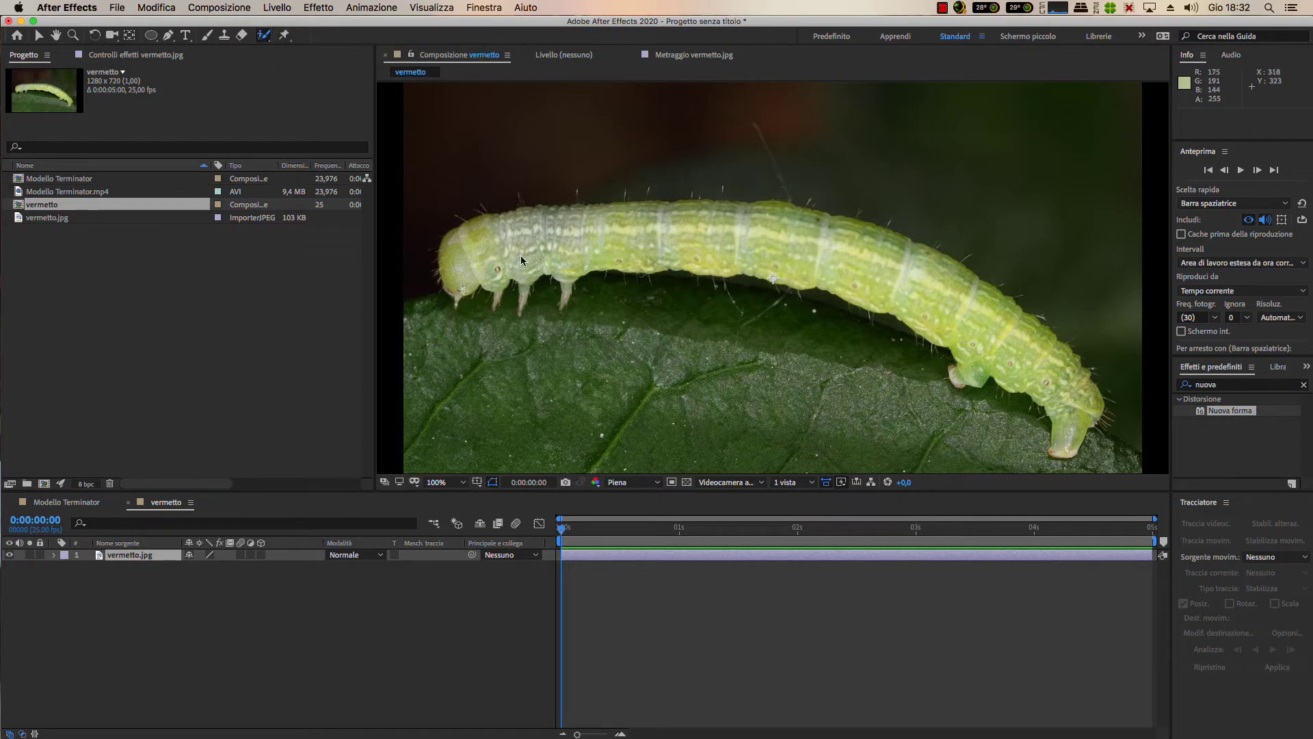
Roto Brush the caterpillar's body and legs, then refine the edge around the legs
double_click(456, 265)
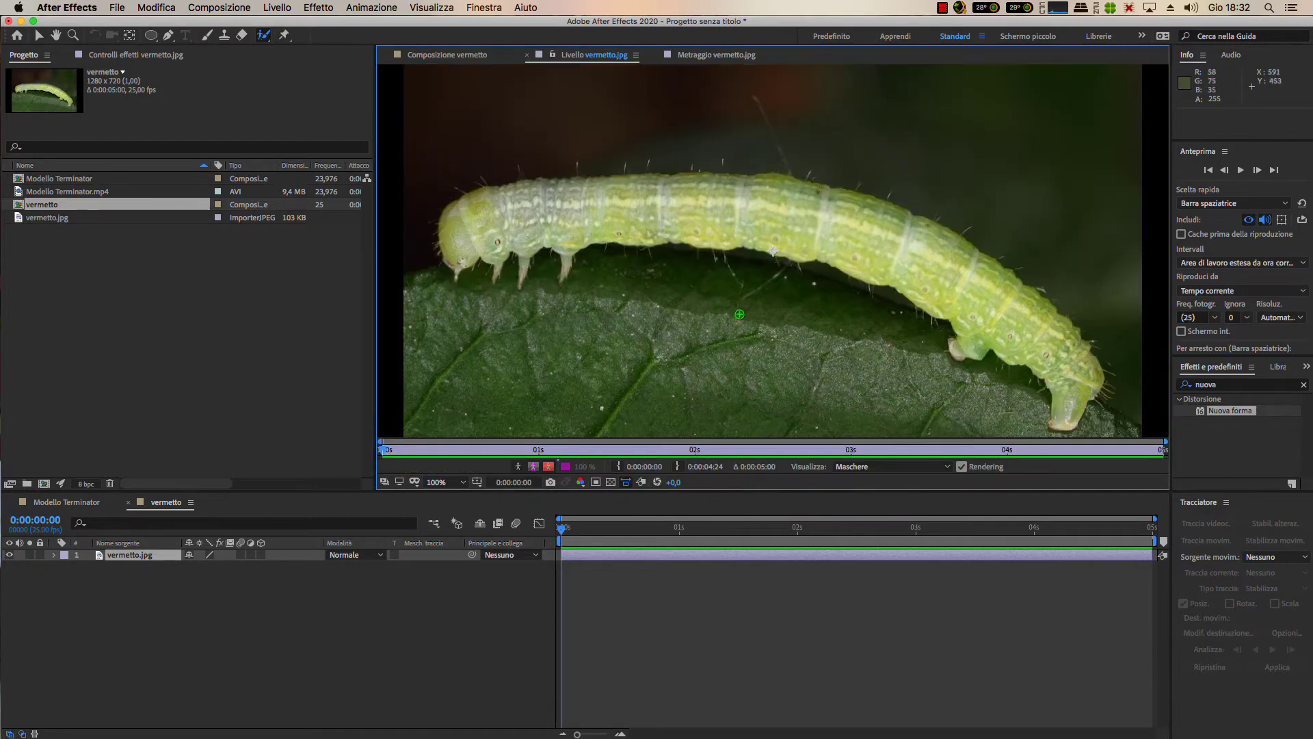
mouse_move(454, 238)
mouse_down()
mouse_move(1036, 340)
mouse_move(970, 342)
mouse_up()
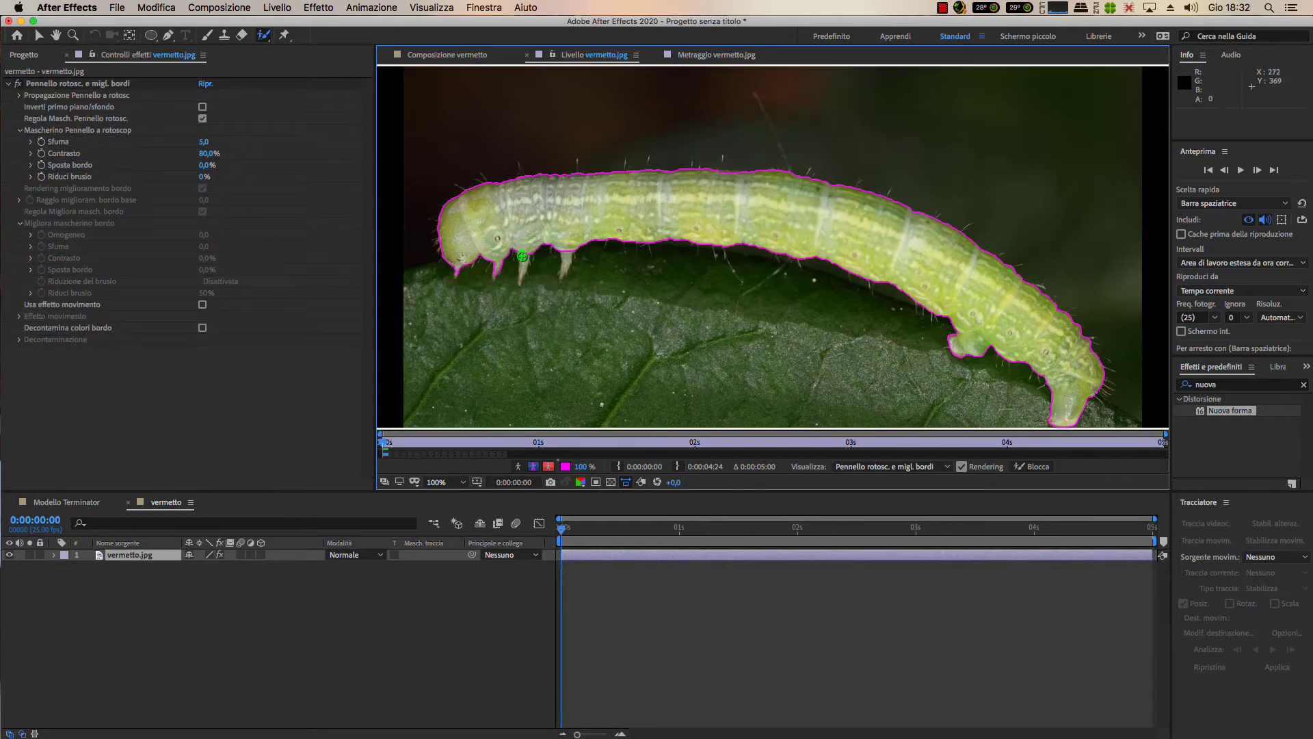
mouse_move(524, 249)
mouse_down()
mouse_move(523, 270)
mouse_move(568, 262)
mouse_up()
drag(264, 36, 329, 50)
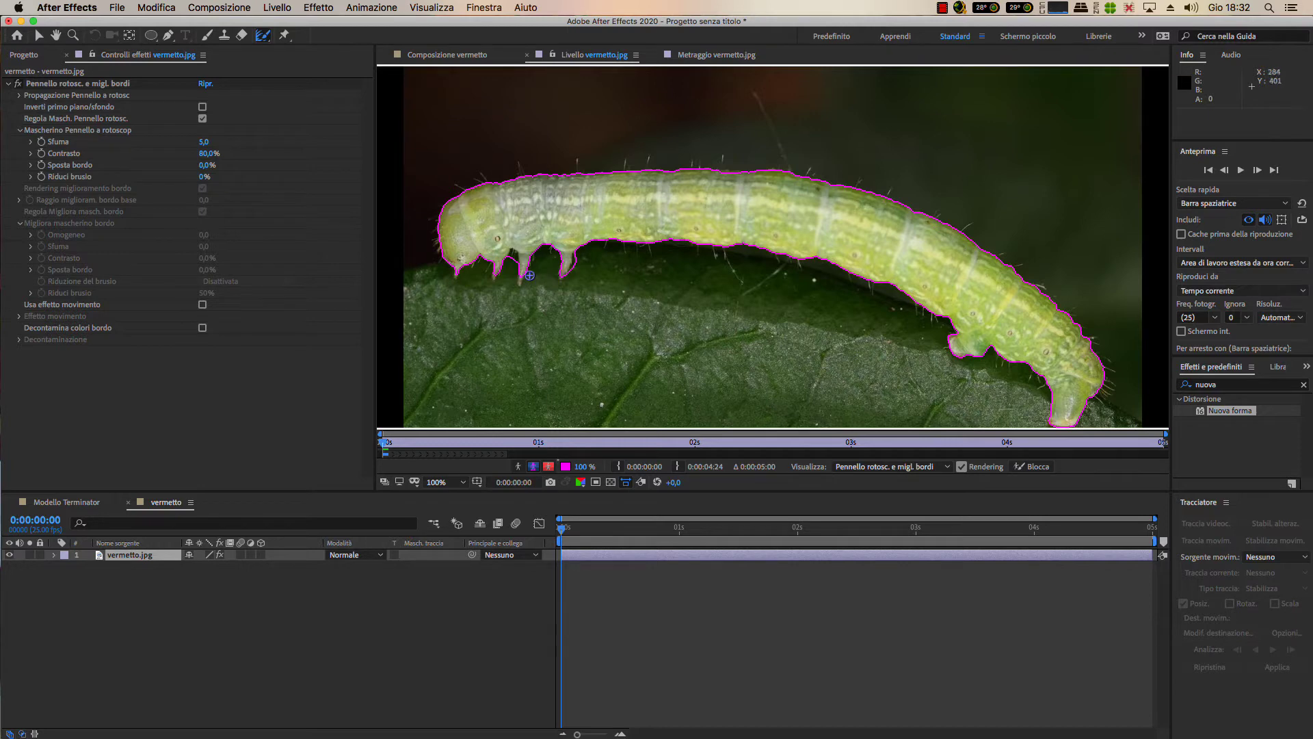
mouse_move(535, 272)
mouse_down()
mouse_move(630, 240)
mouse_move(582, 248)
mouse_move(712, 245)
mouse_move(510, 254)
mouse_move(497, 280)
mouse_move(456, 268)
mouse_move(440, 218)
mouse_move(454, 193)
mouse_move(521, 167)
mouse_move(794, 168)
mouse_move(759, 96)
mouse_move(781, 175)
mouse_move(941, 219)
mouse_move(1056, 300)
mouse_move(1114, 371)
mouse_up()
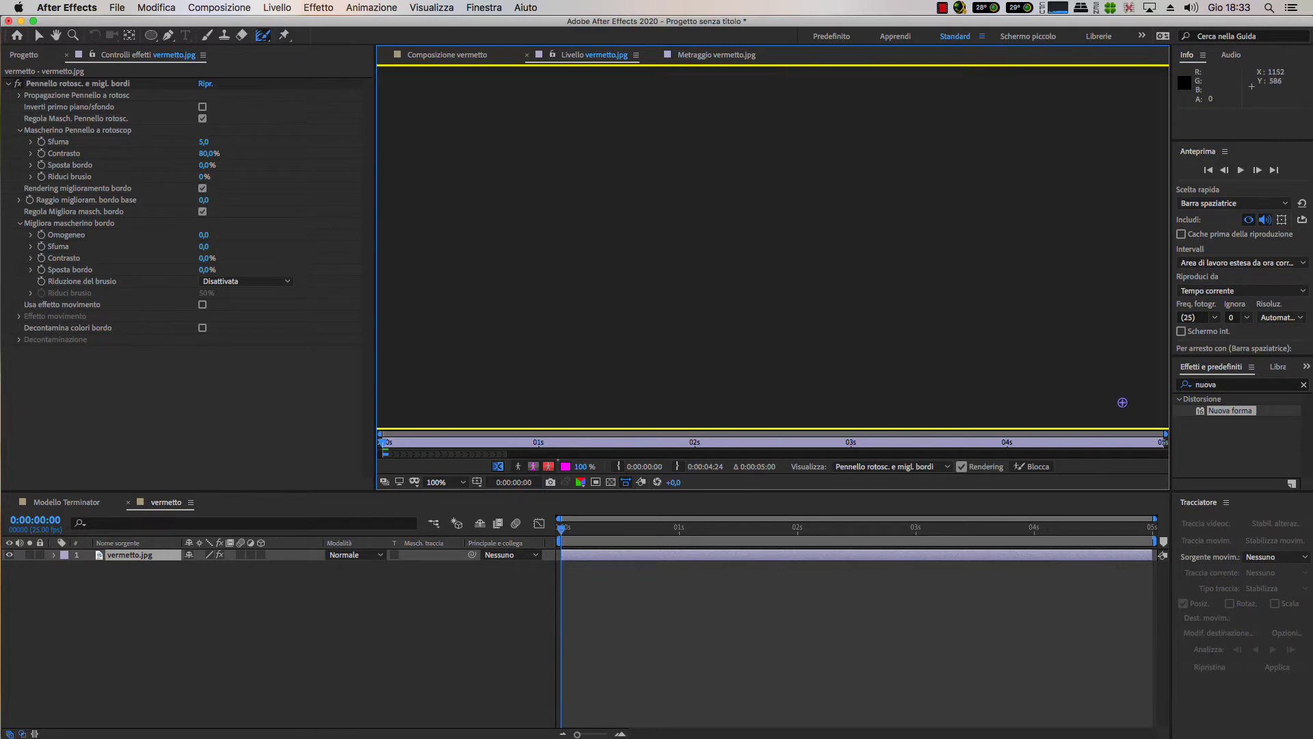
Refine the cutout edges along the caterpillar's tail, back, underside and head
drag(1107, 375, 1102, 400)
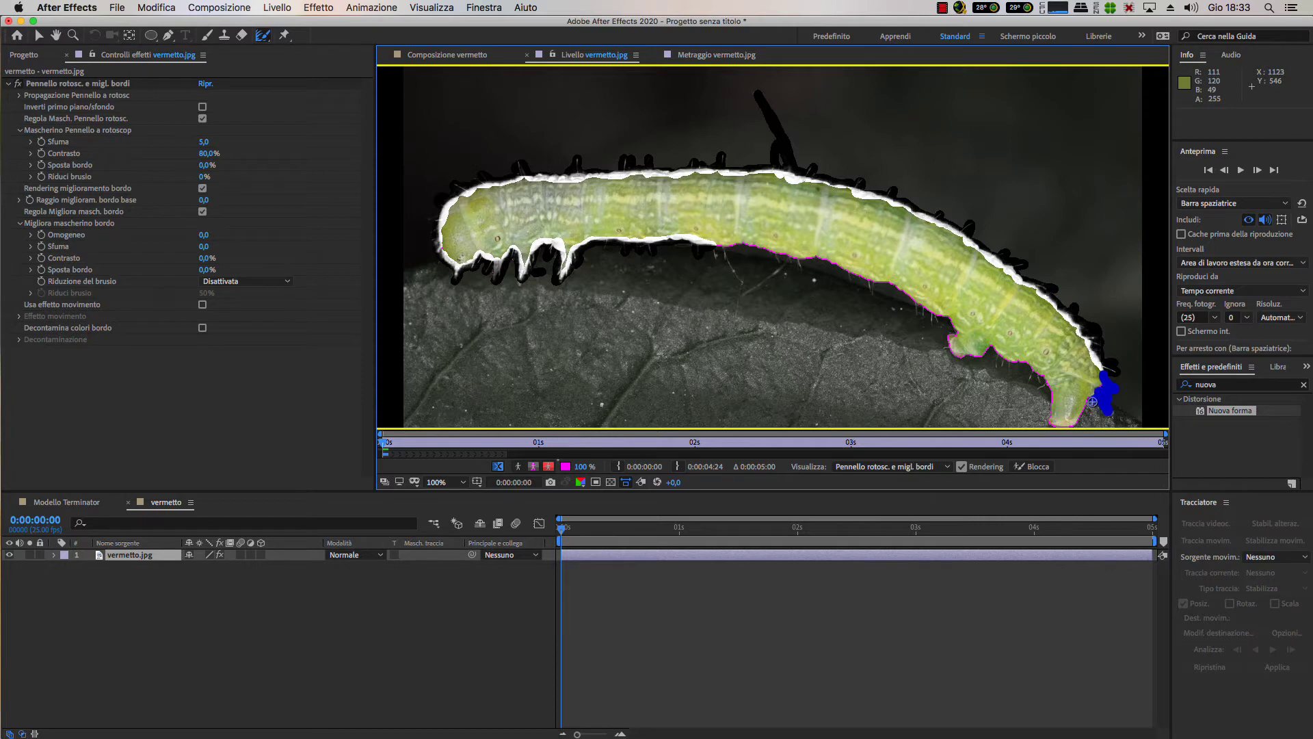
drag(1067, 391, 1054, 322)
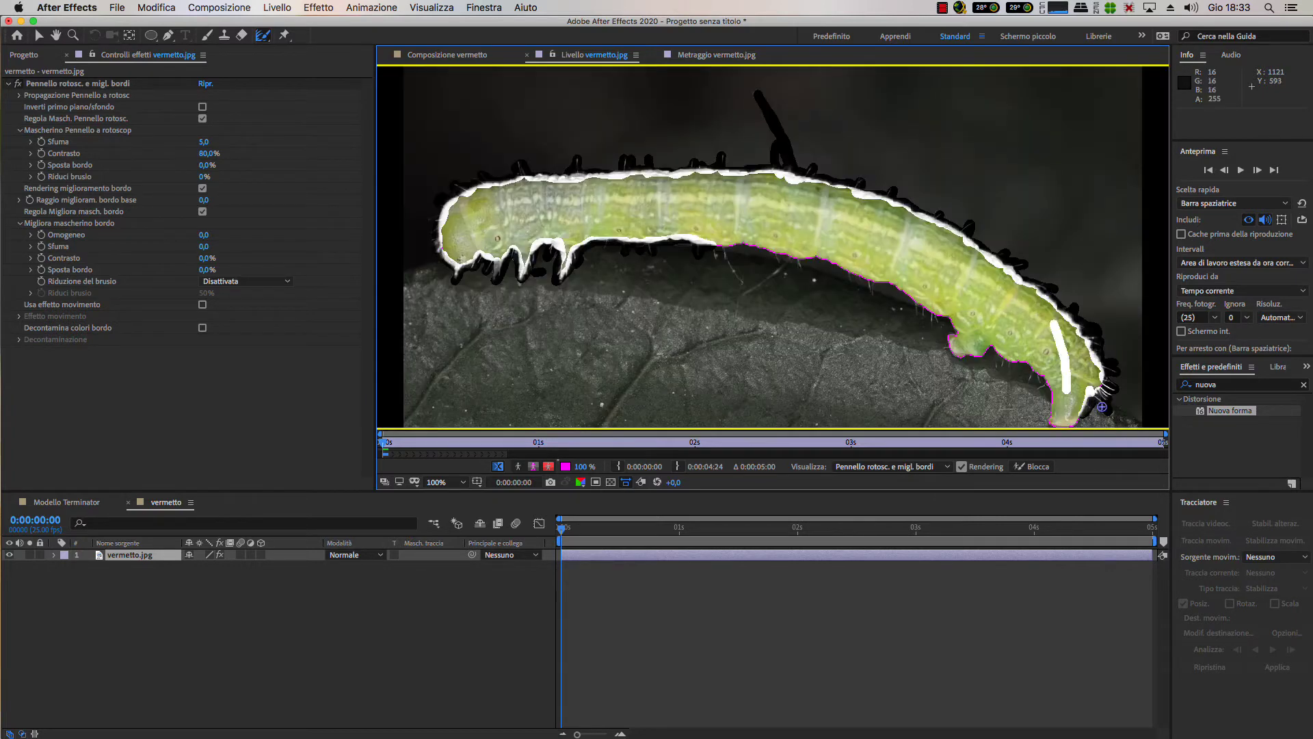
mouse_move(1090, 392)
mouse_down()
mouse_move(1048, 391)
mouse_move(949, 318)
mouse_up()
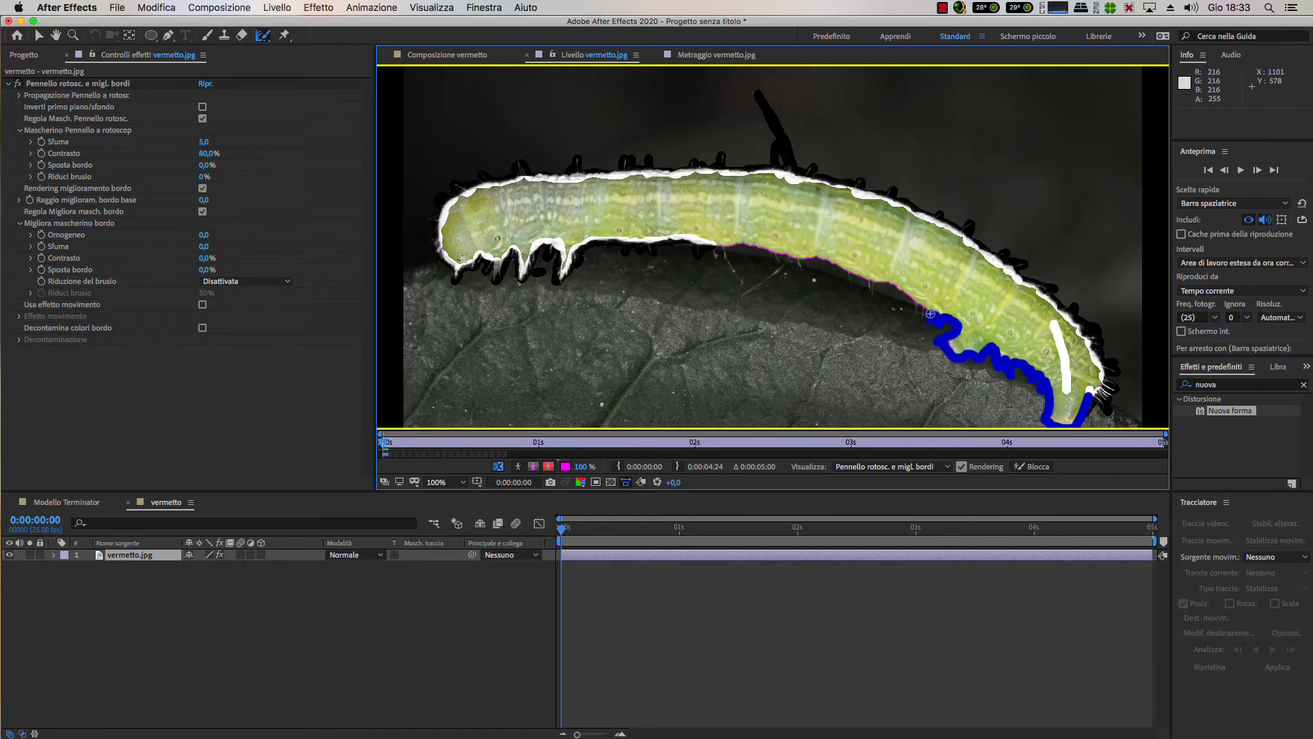
mouse_move(917, 304)
mouse_down()
mouse_move(799, 264)
mouse_move(737, 296)
mouse_up()
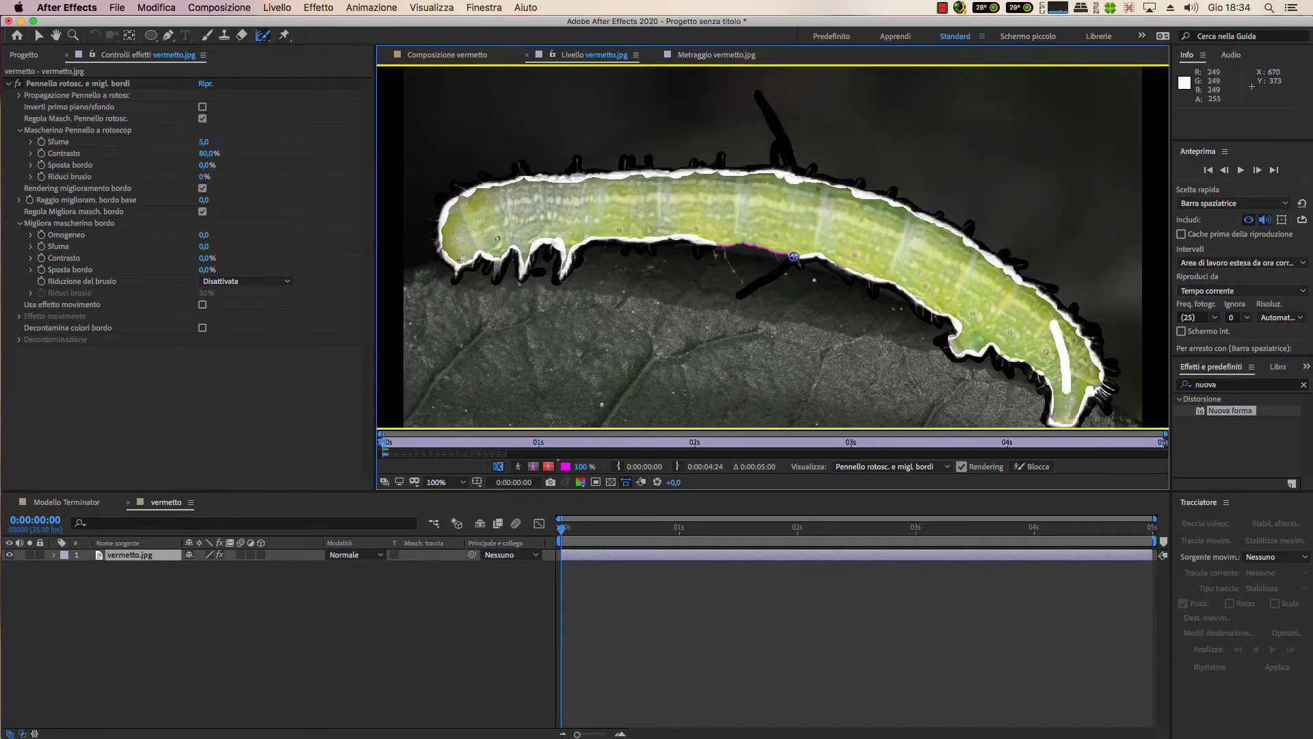
mouse_move(793, 256)
mouse_down()
mouse_move(774, 254)
mouse_move(802, 268)
mouse_move(691, 239)
mouse_up()
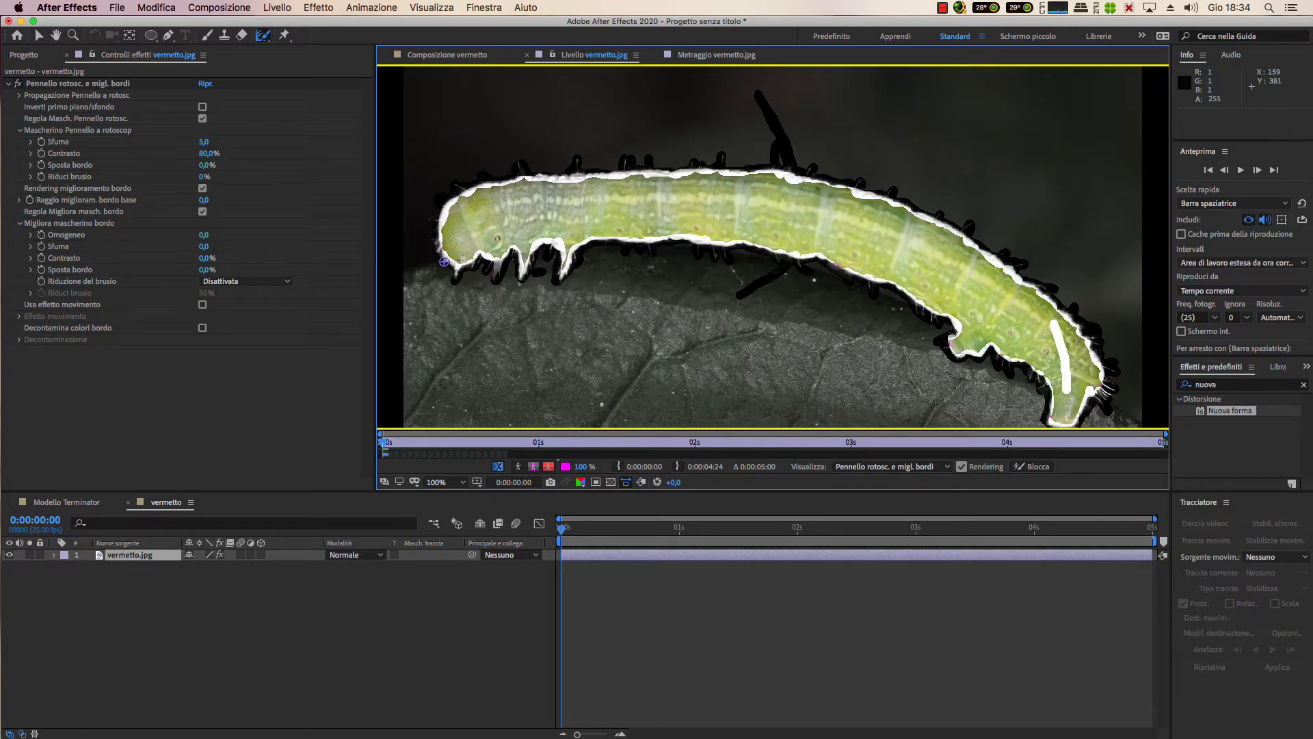
drag(437, 246, 486, 179)
click(458, 60)
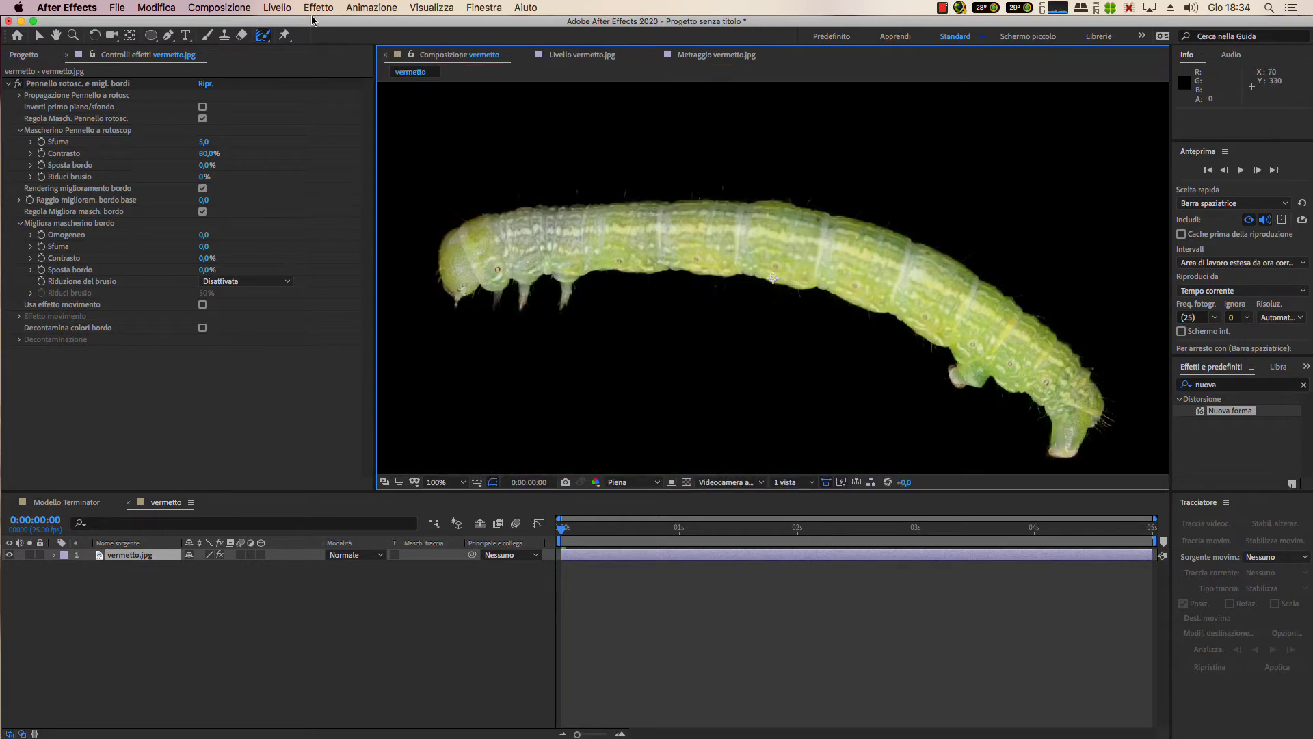
Render the current caterpillar frame to vermetto (0-00-00-00).psd
click(244, 10)
mouse_move(309, 167)
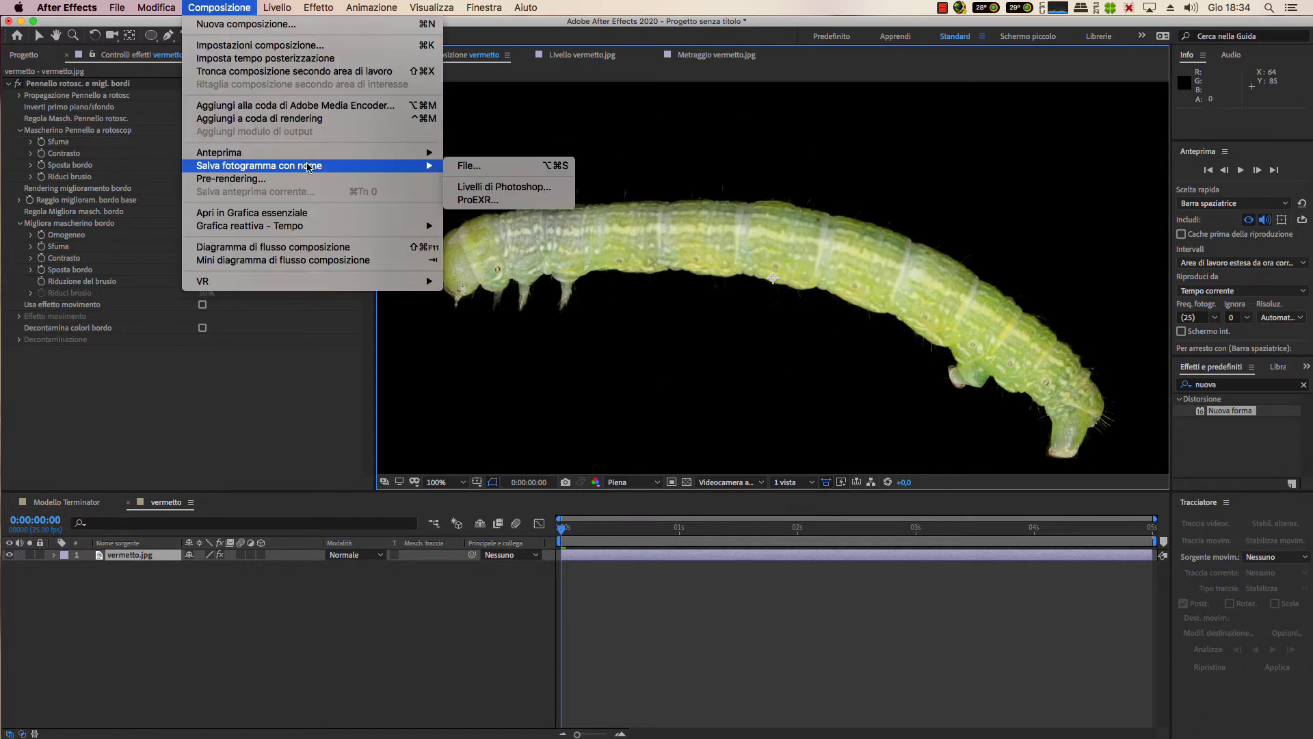
click(525, 171)
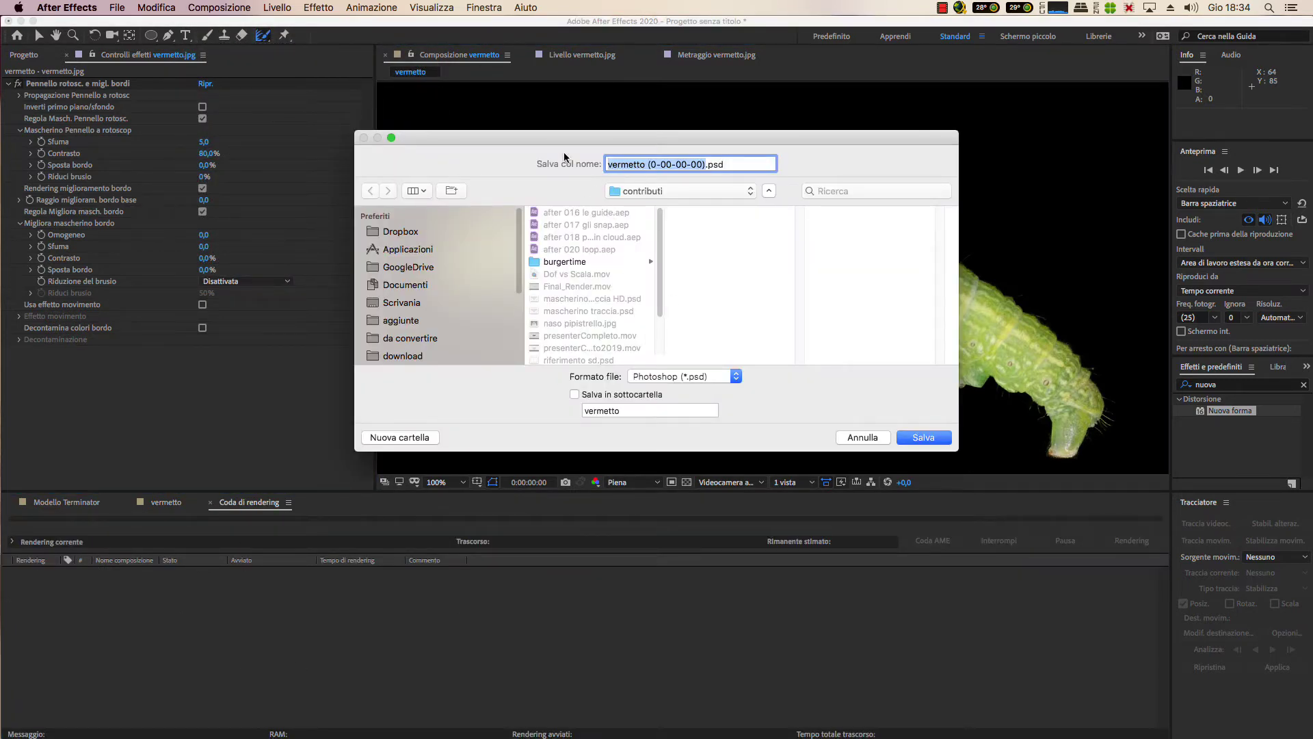
click(922, 443)
click(1135, 540)
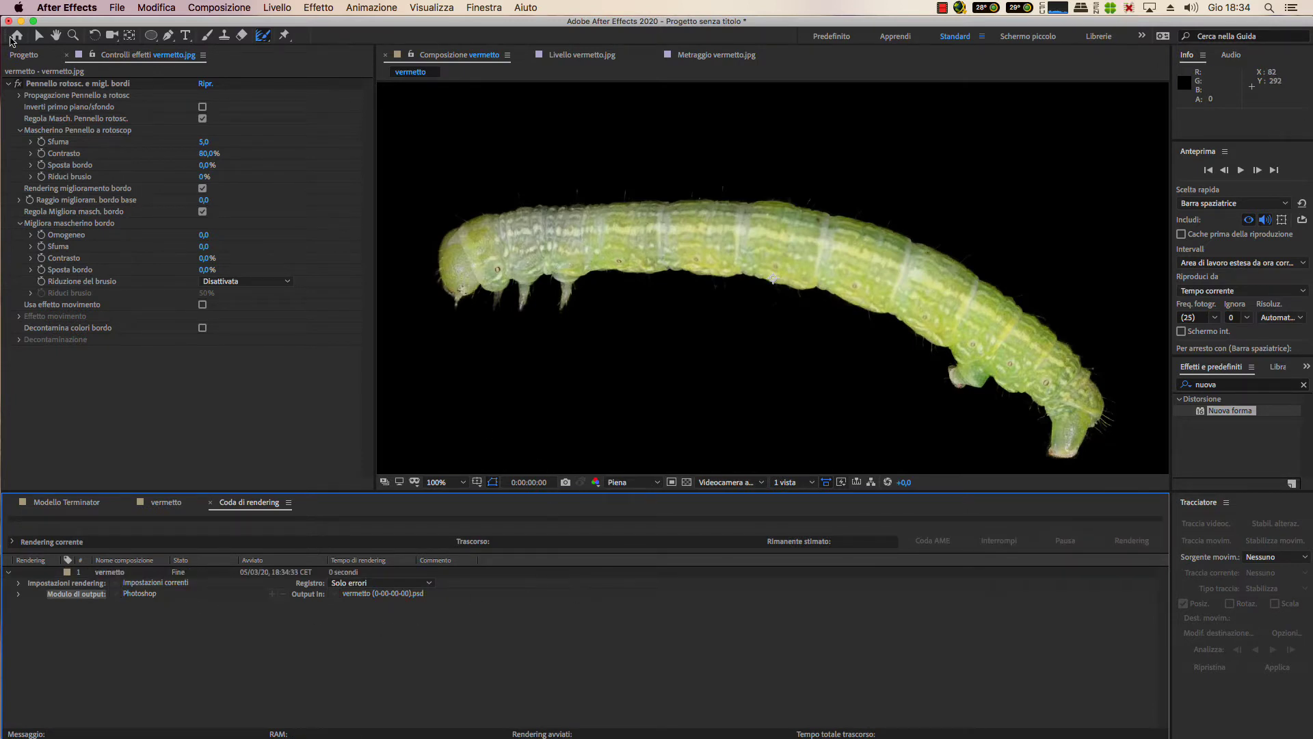
Import the rendered vermetto PSD into the project, accepting its alpha interpretation
click(24, 56)
double_click(264, 349)
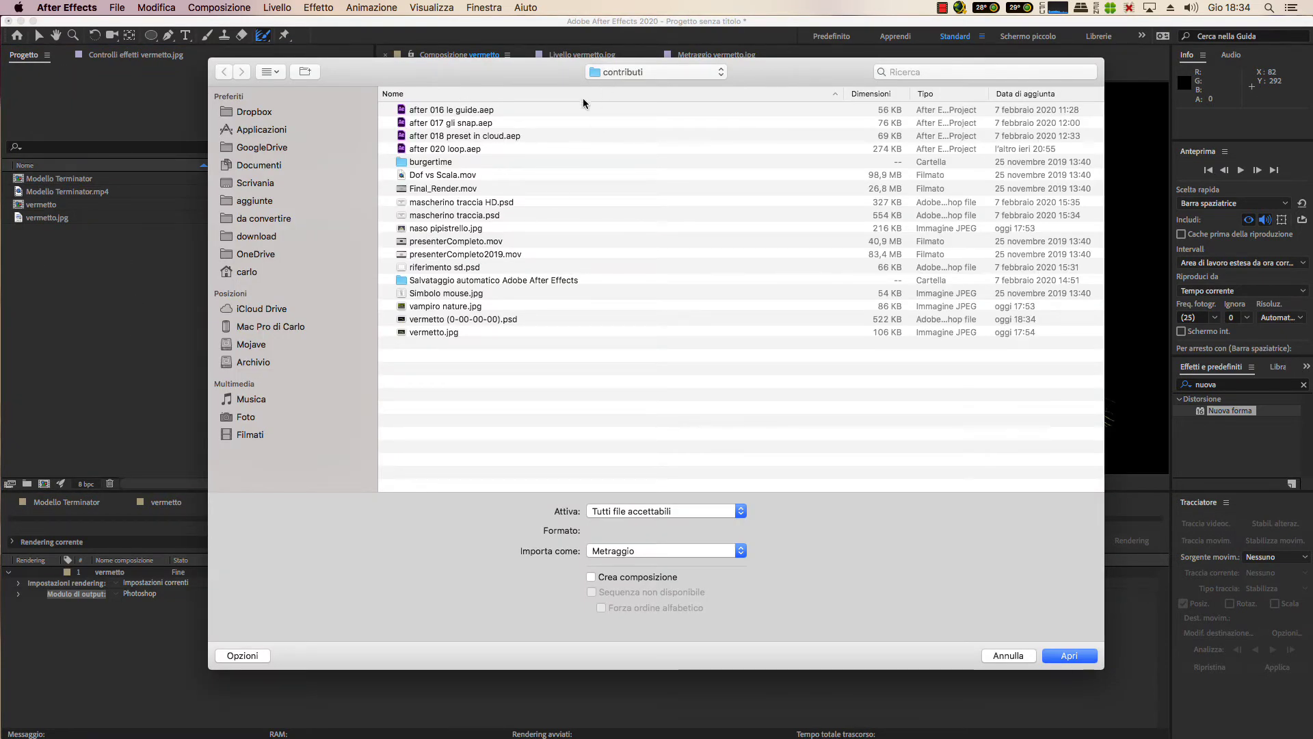
click(443, 320)
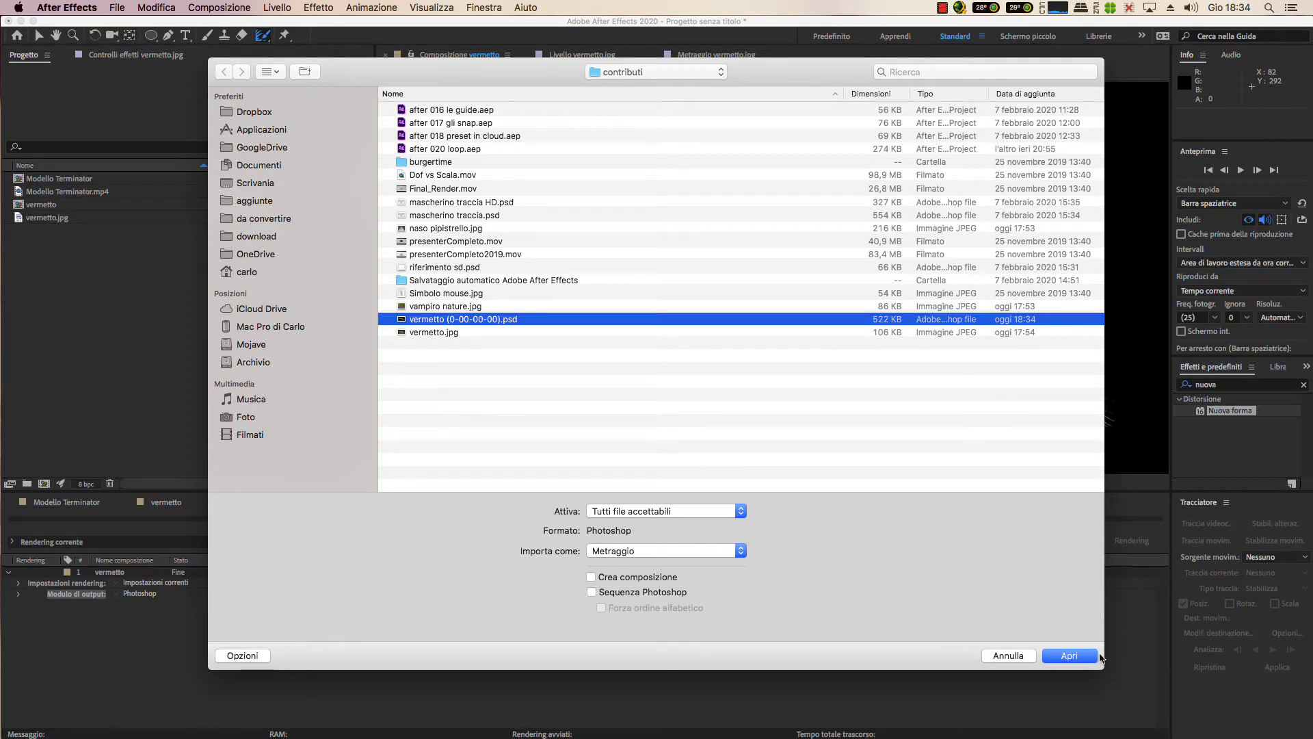
click(1076, 657)
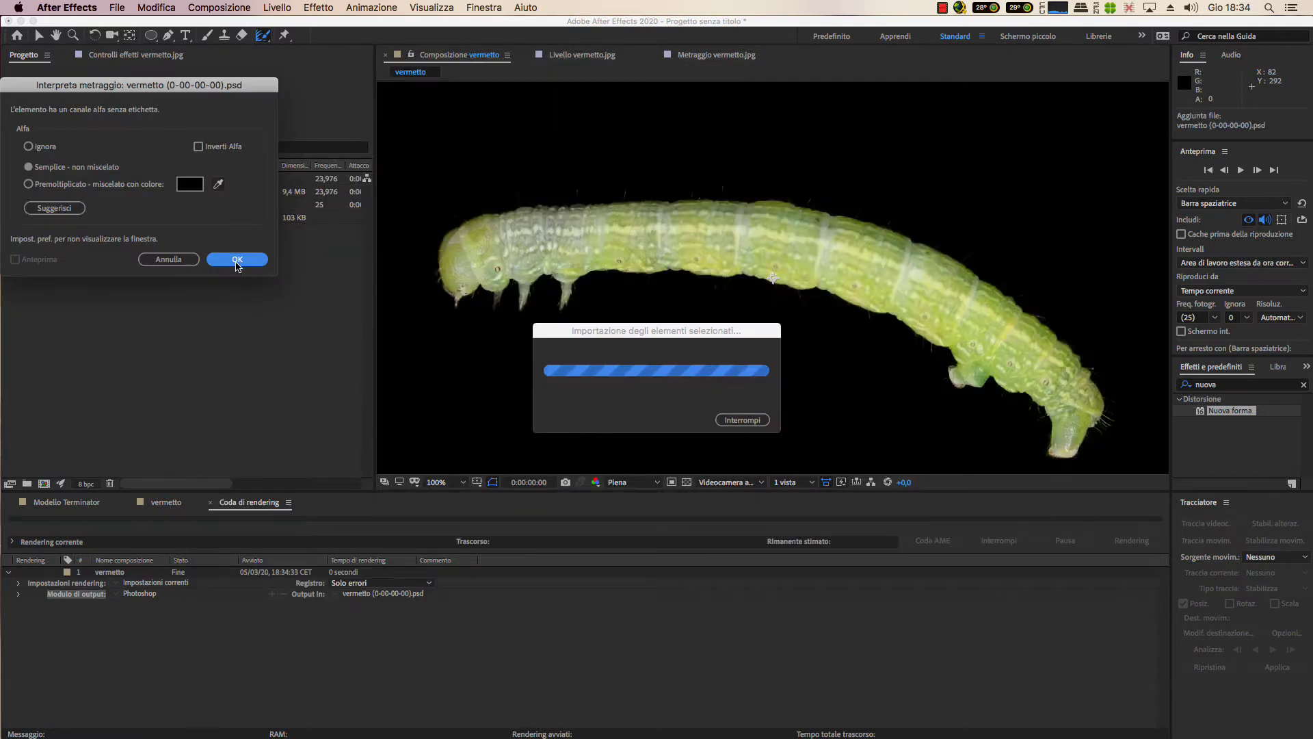
click(237, 259)
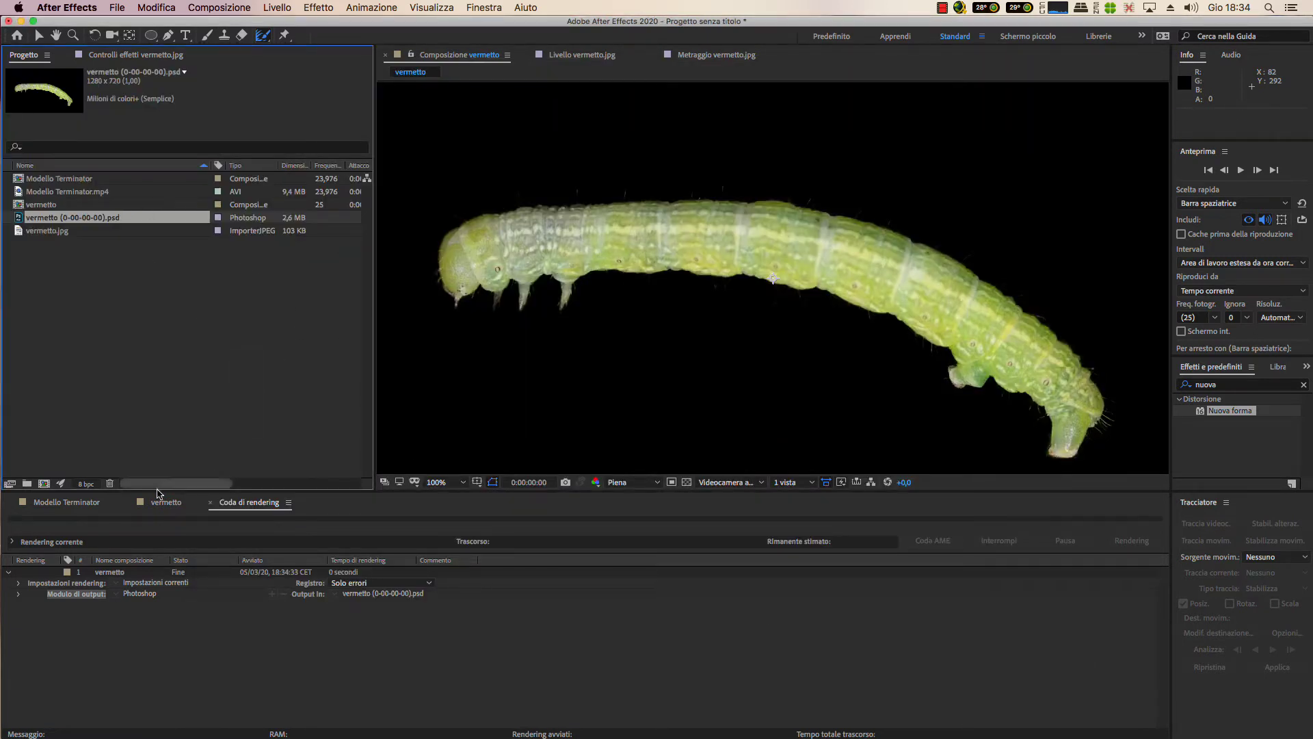
Return to the dog composition and close the caterpillar layer and footage viewers
click(86, 502)
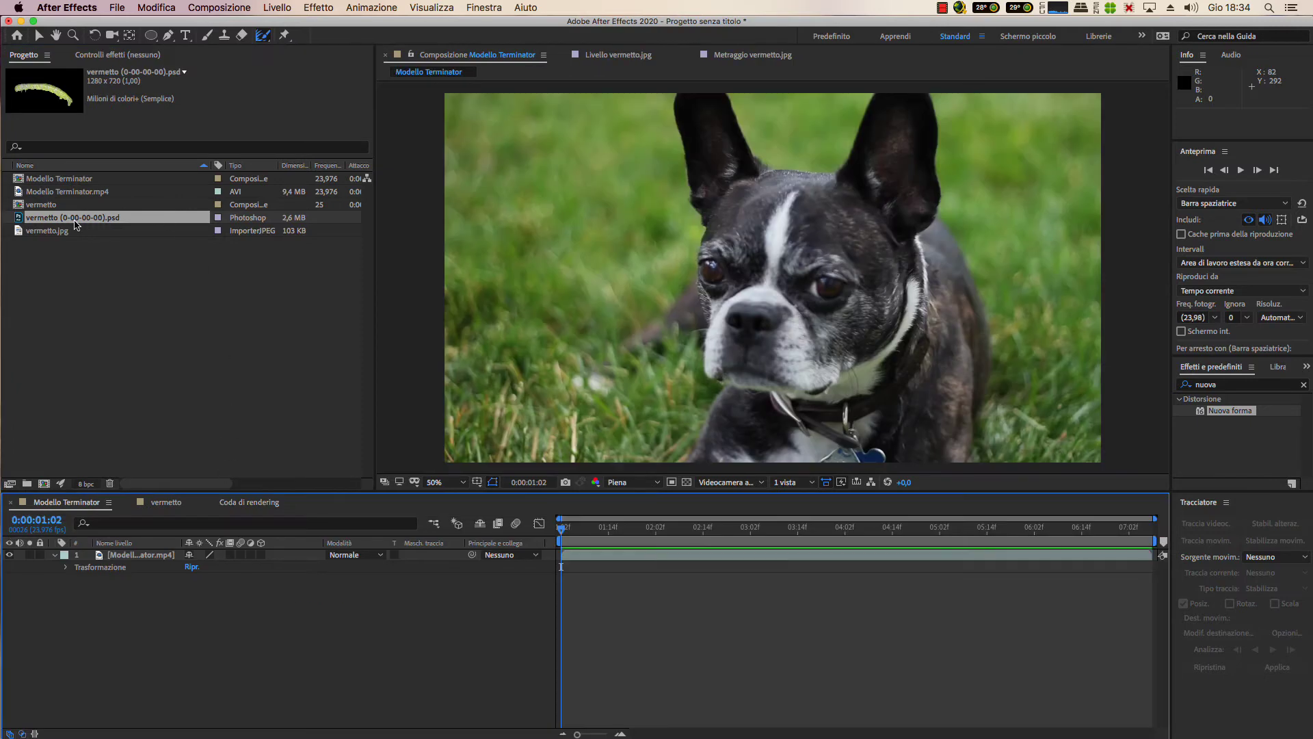
drag(75, 225, 675, 267)
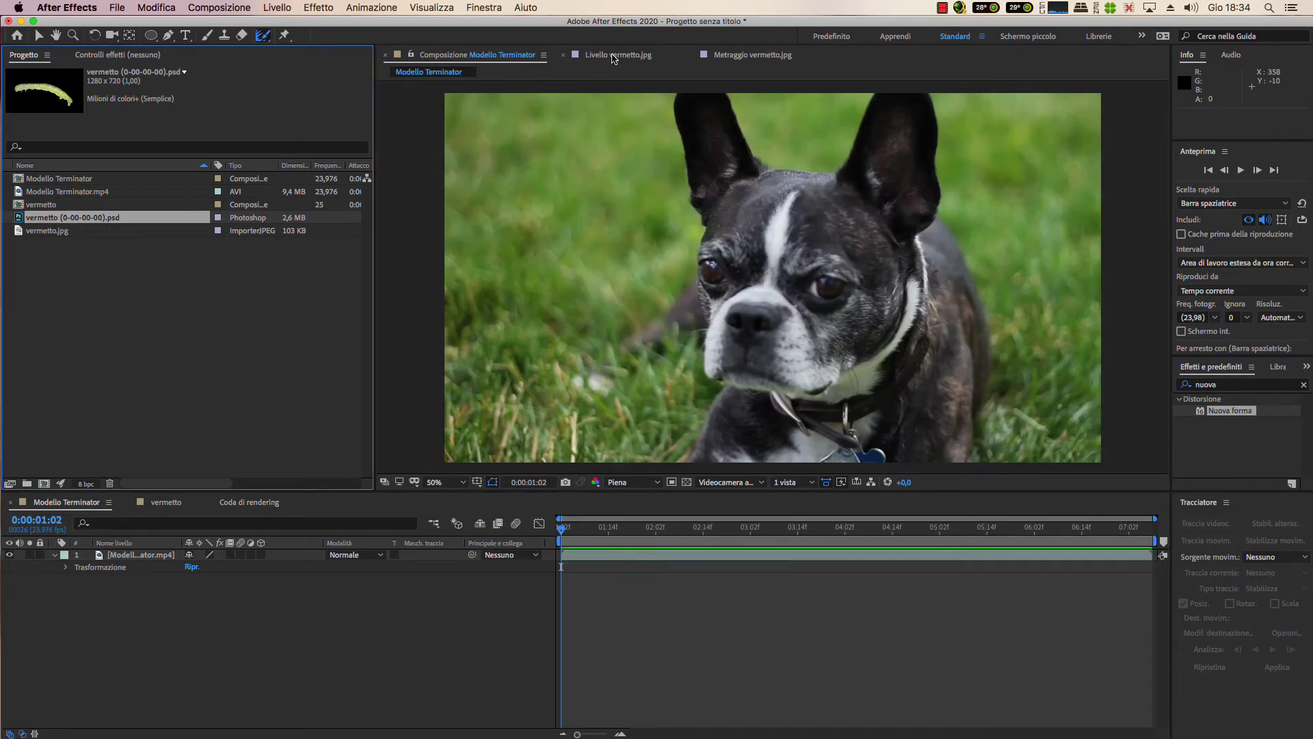
click(582, 56)
click(528, 55)
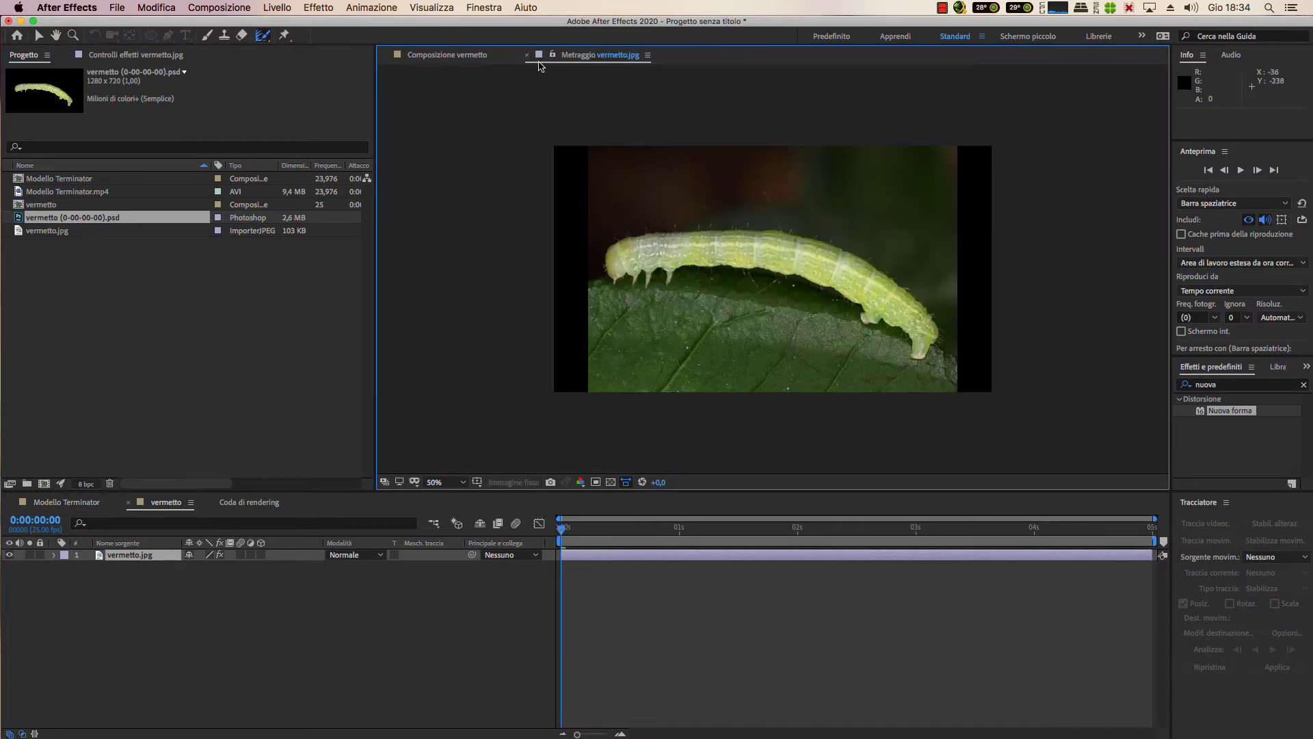
click(527, 55)
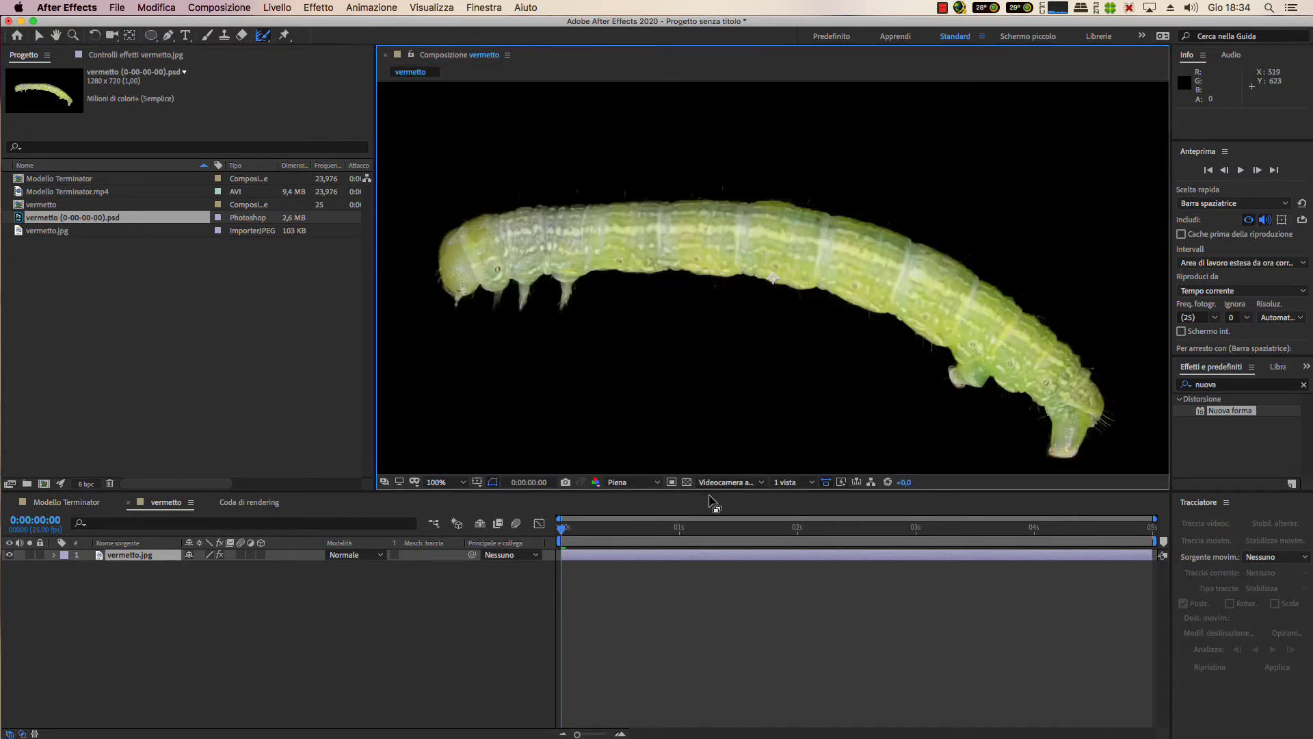
Toggle the transparency grid on and off, then close the vermetto and Render Queue tabs
click(684, 483)
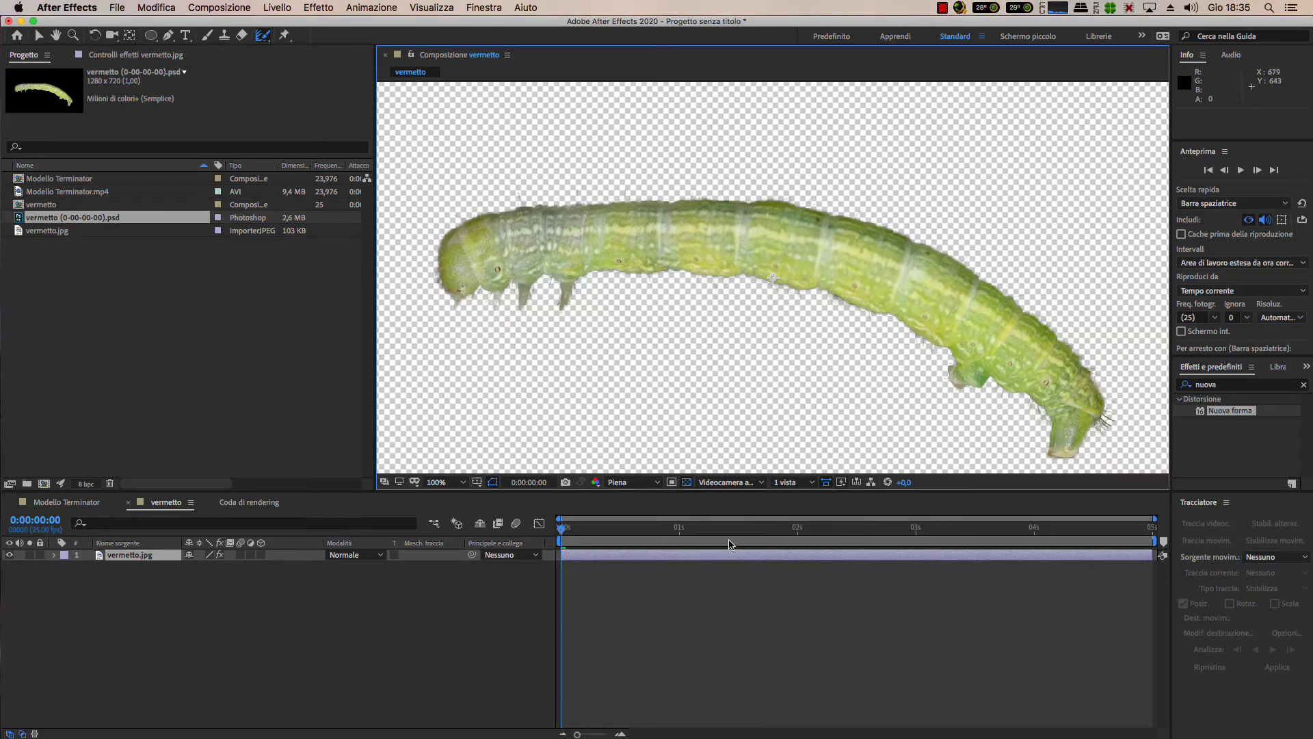
click(671, 482)
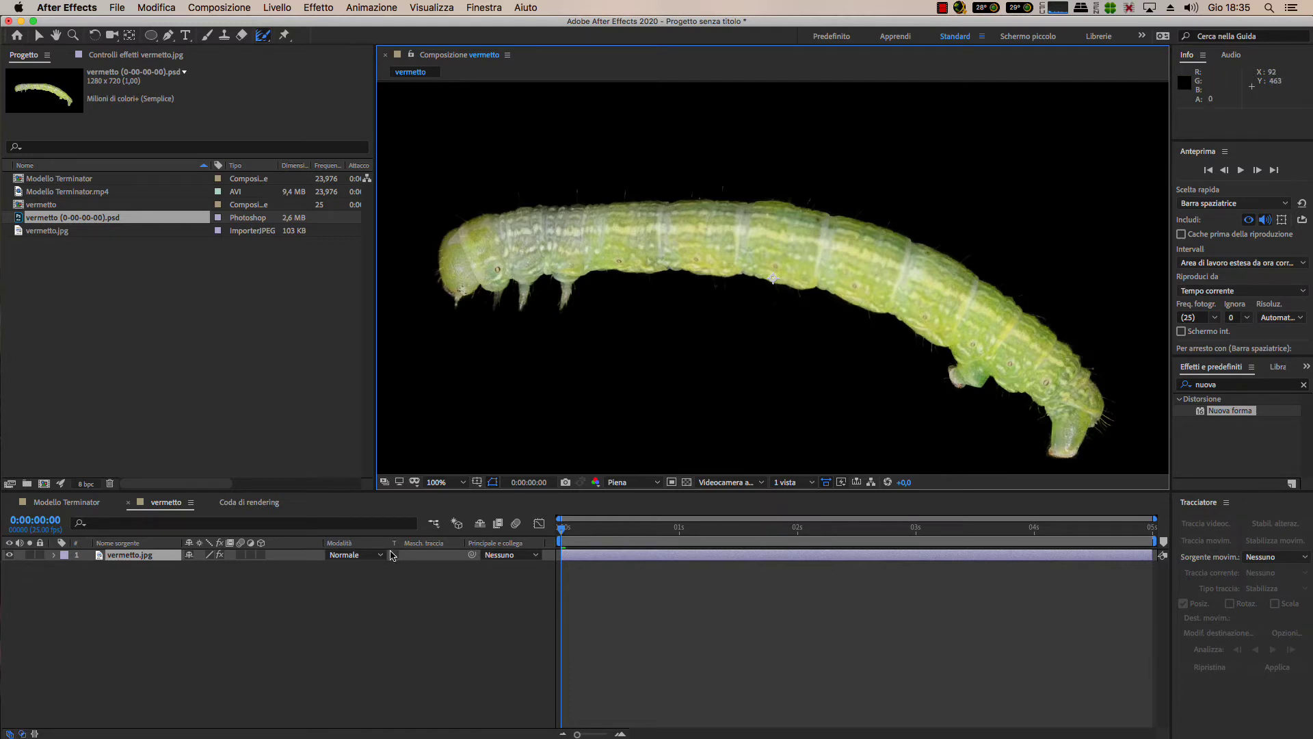
click(129, 503)
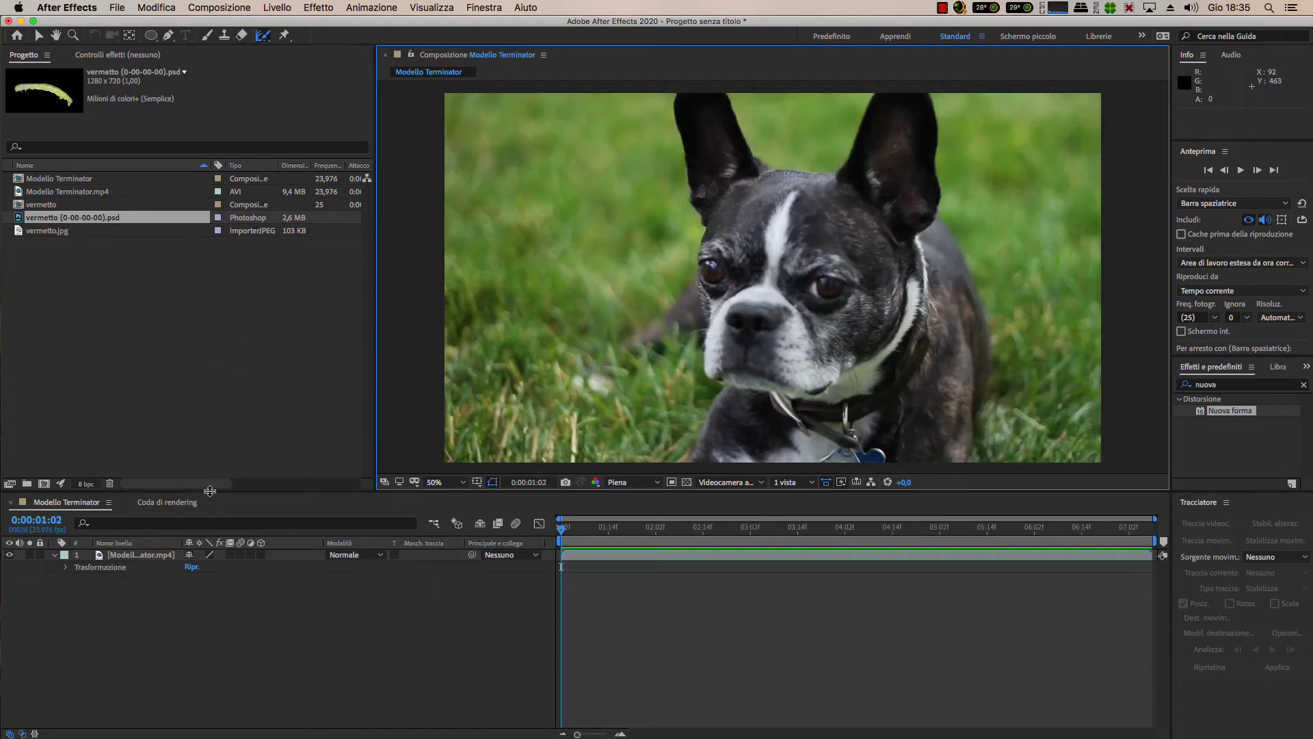
click(159, 504)
click(129, 503)
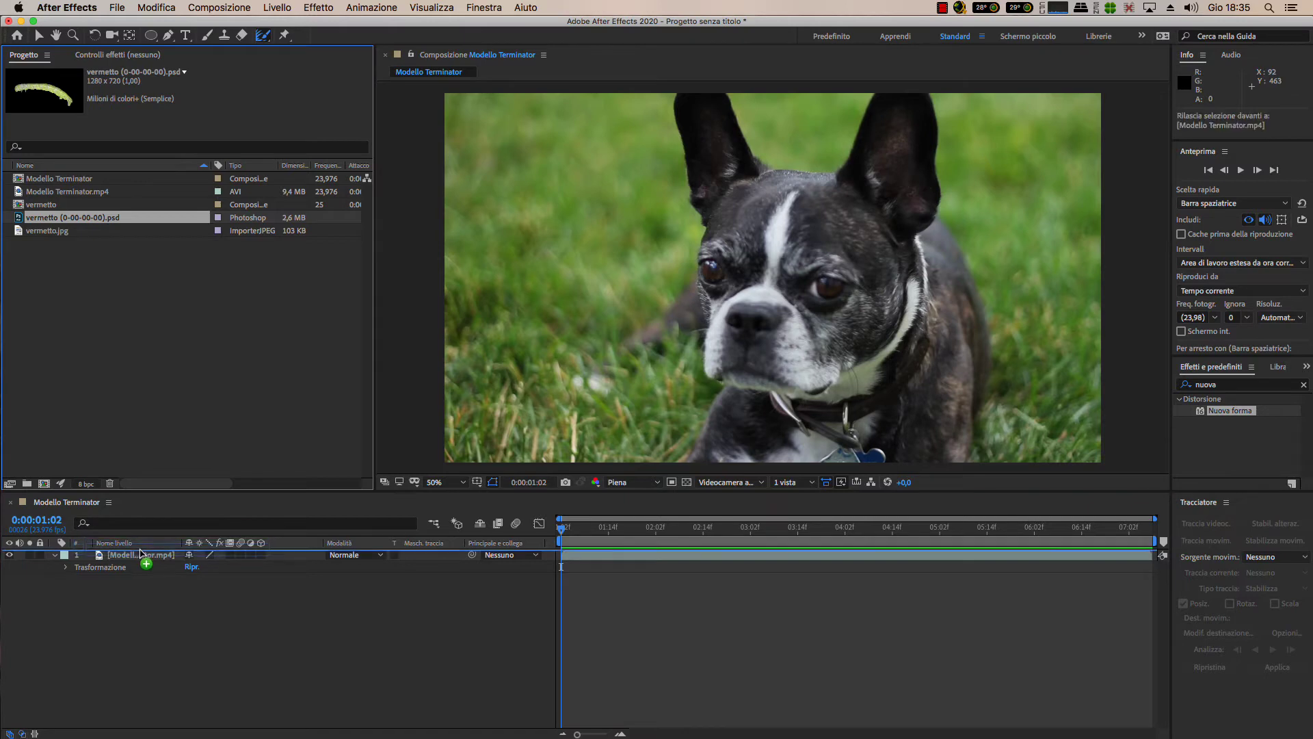
Add the caterpillar PSD above the dog video and flip it horizontally over the face
drag(77, 220, 147, 559)
drag(768, 273, 747, 314)
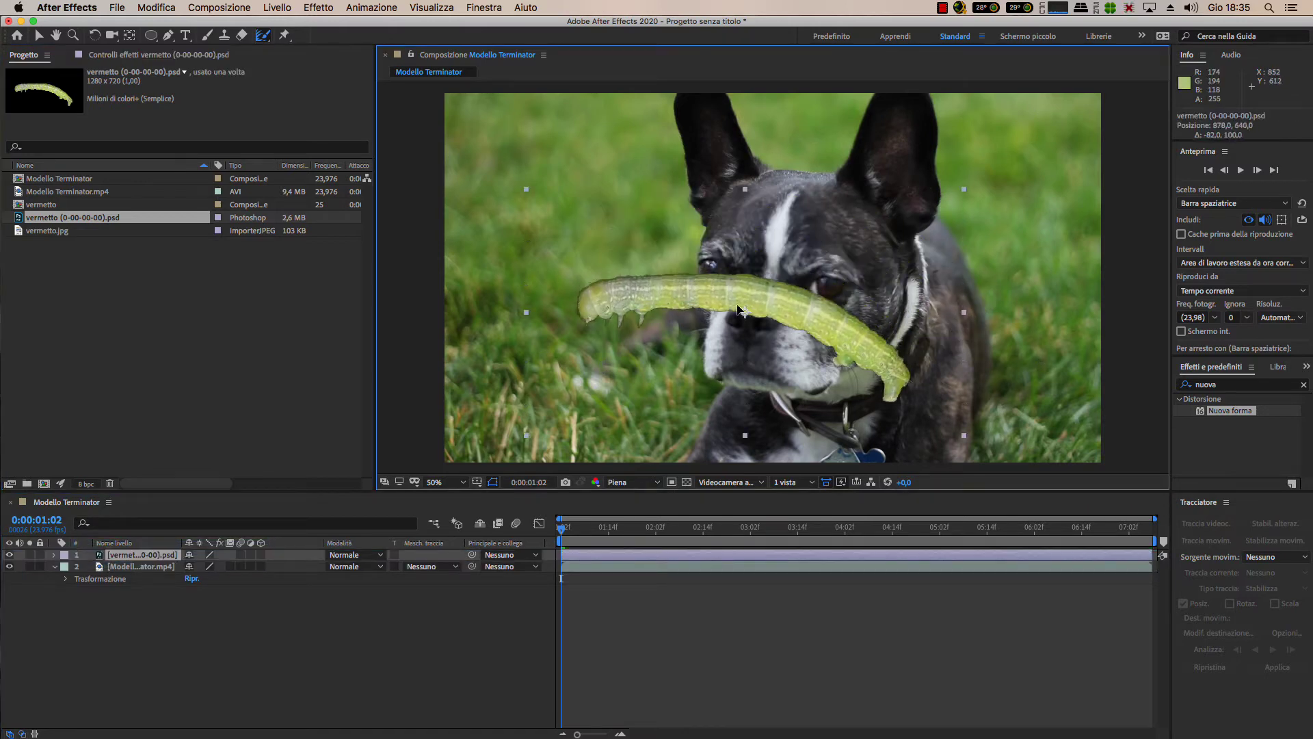
drag(971, 310, 780, 311)
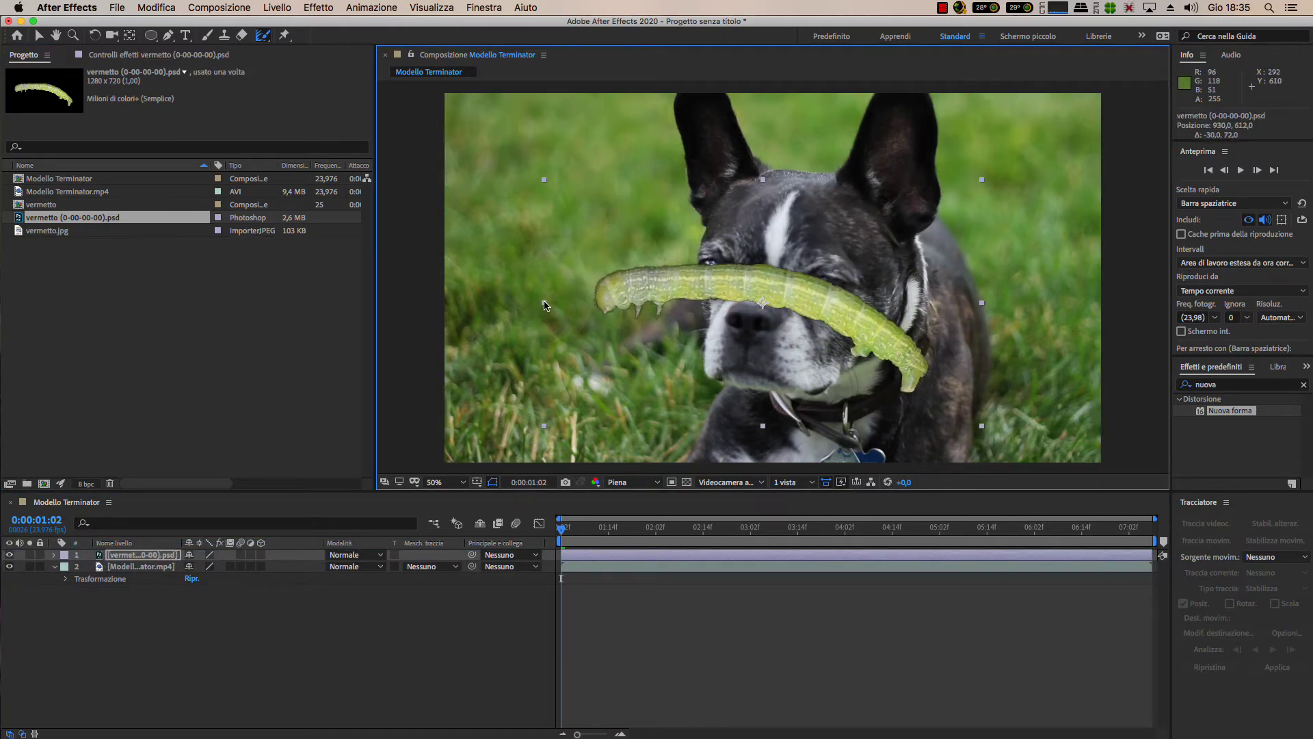
mouse_move(534, 311)
mouse_down()
mouse_move(785, 305)
mouse_move(559, 334)
mouse_move(774, 333)
mouse_up()
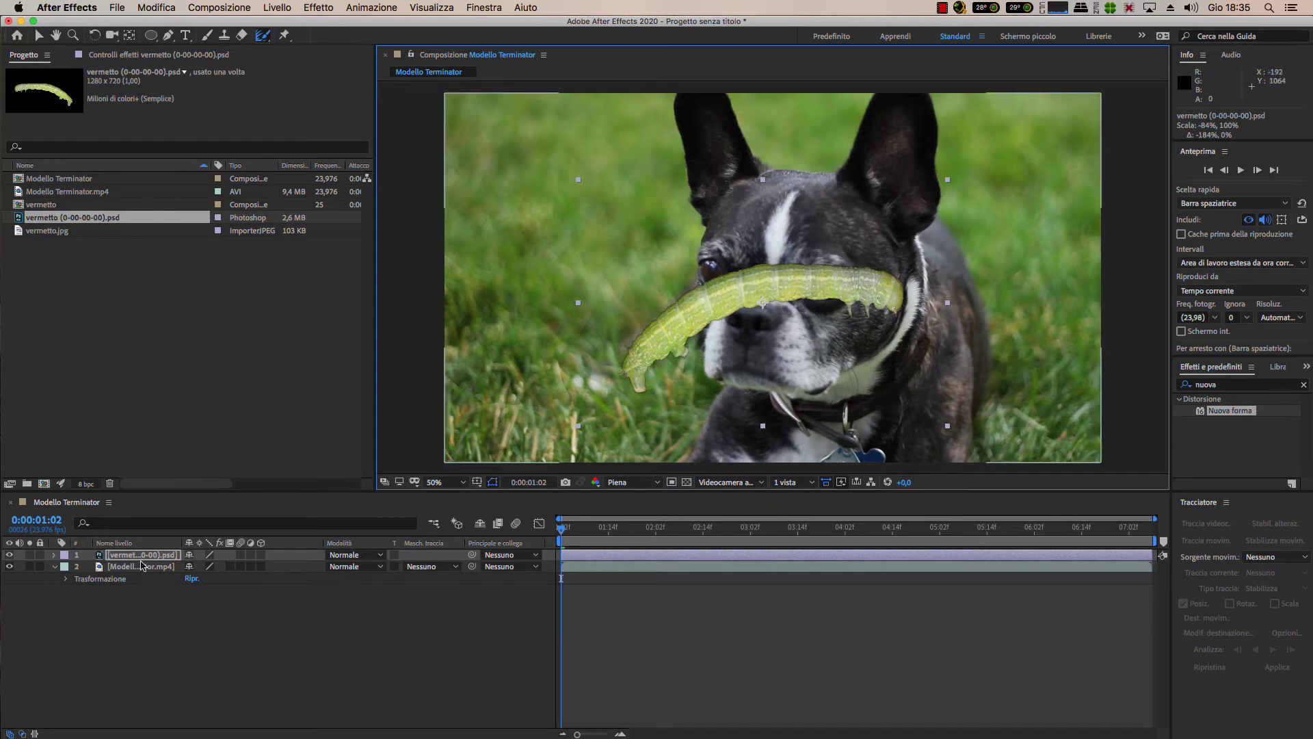
Move the caterpillar across the dog's snout and rotate it about 34 degrees
click(794, 554)
drag(840, 288, 875, 290)
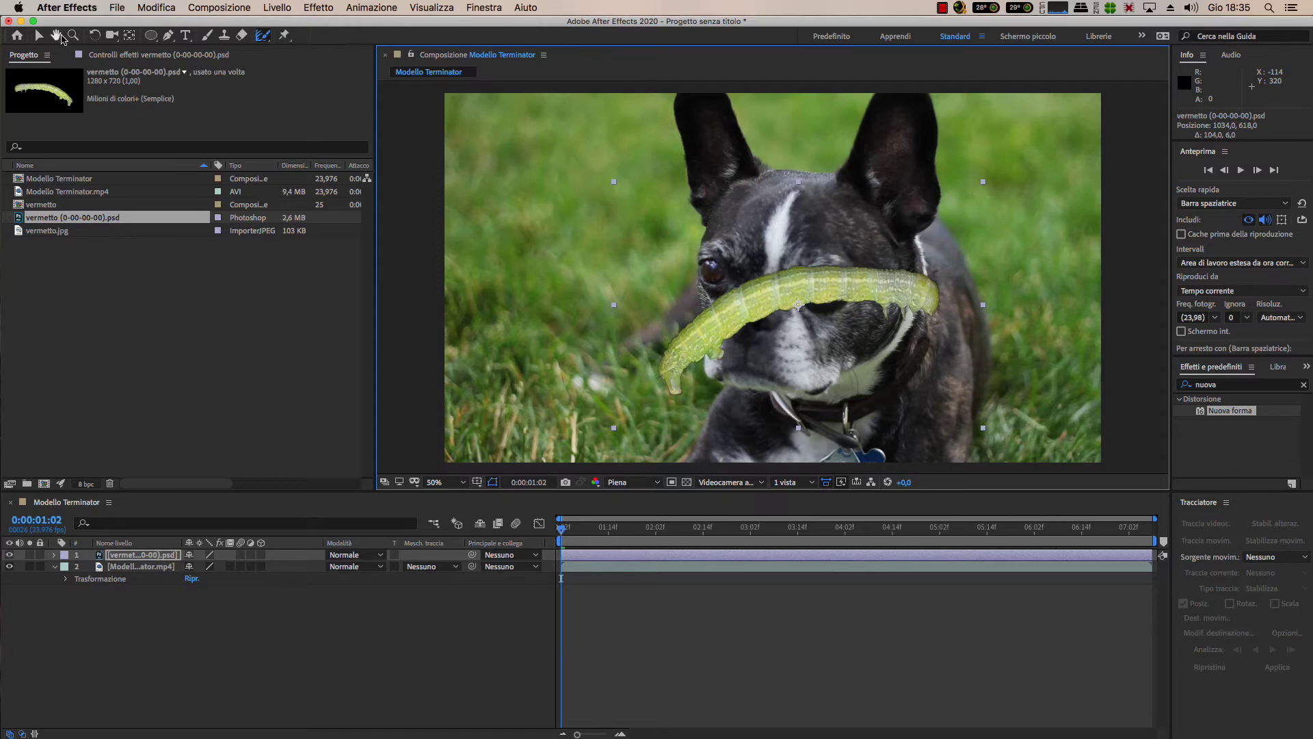
click(94, 35)
drag(872, 322, 841, 345)
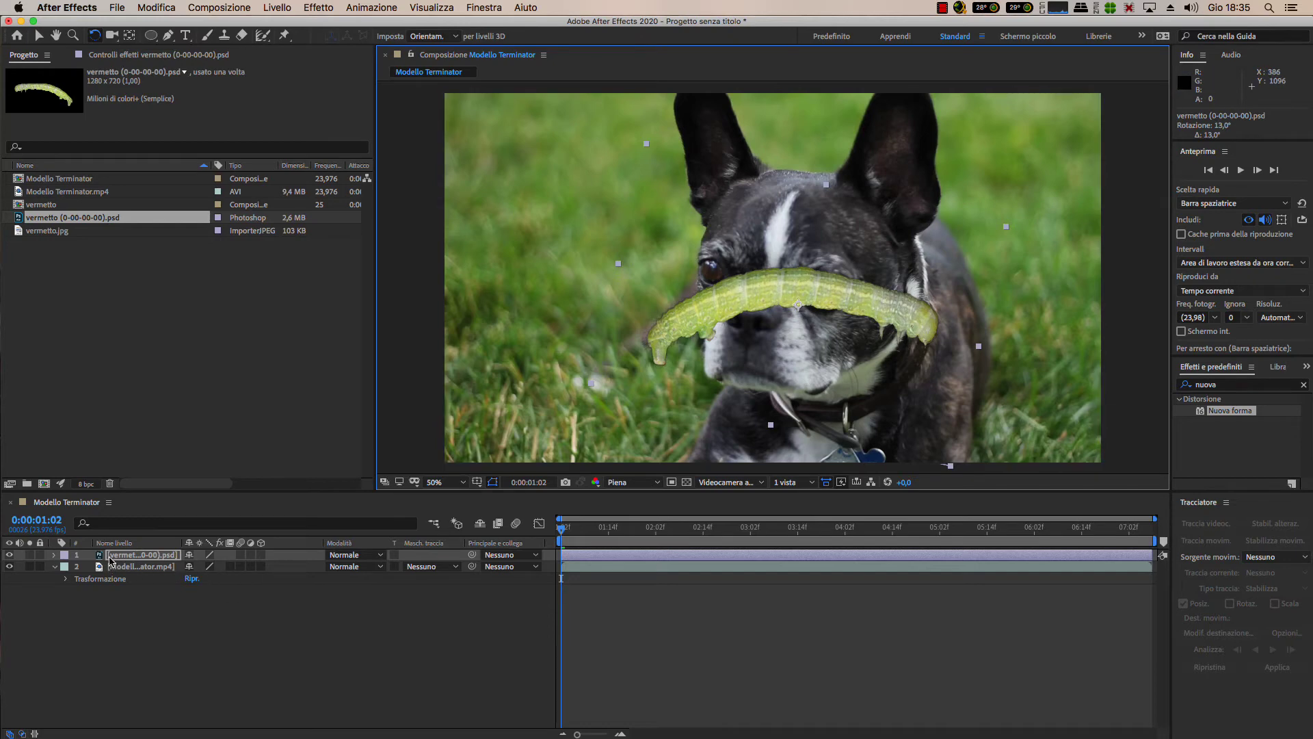
Shrink the caterpillar layer's scale to -19.4, 23%
click(159, 568)
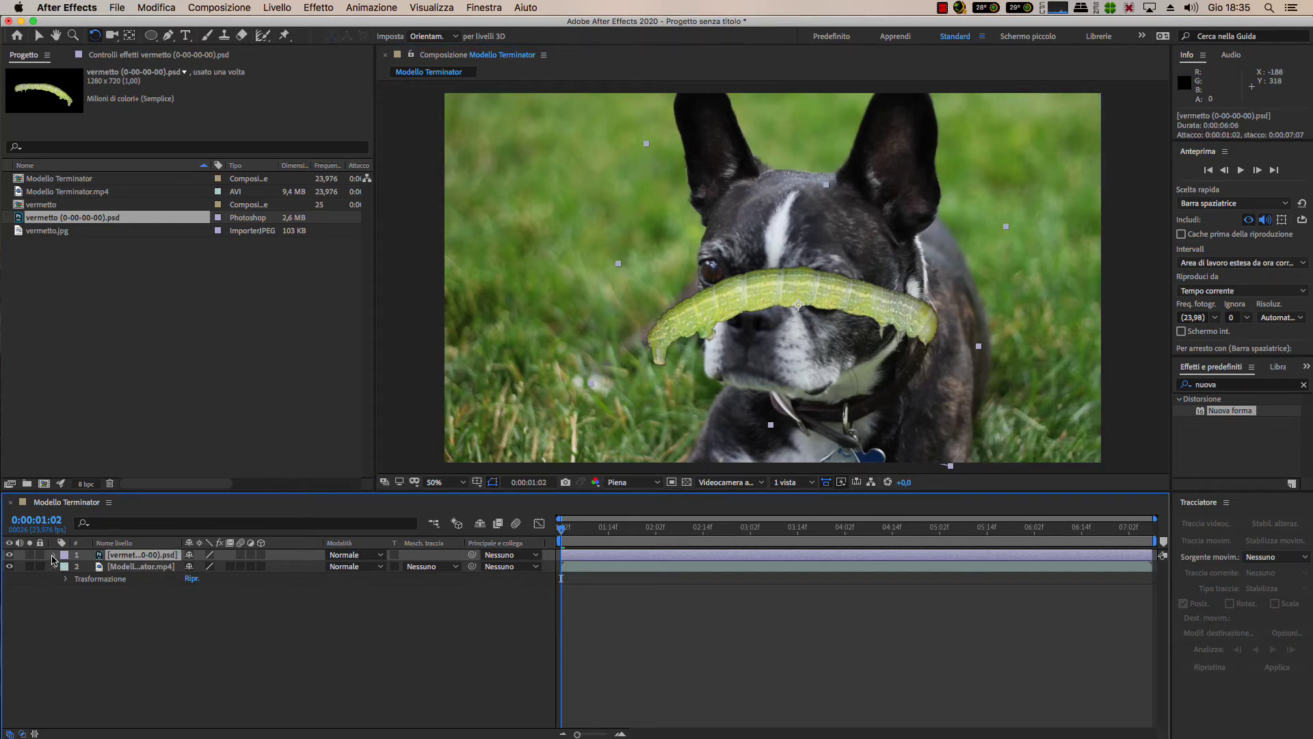
click(55, 556)
click(66, 567)
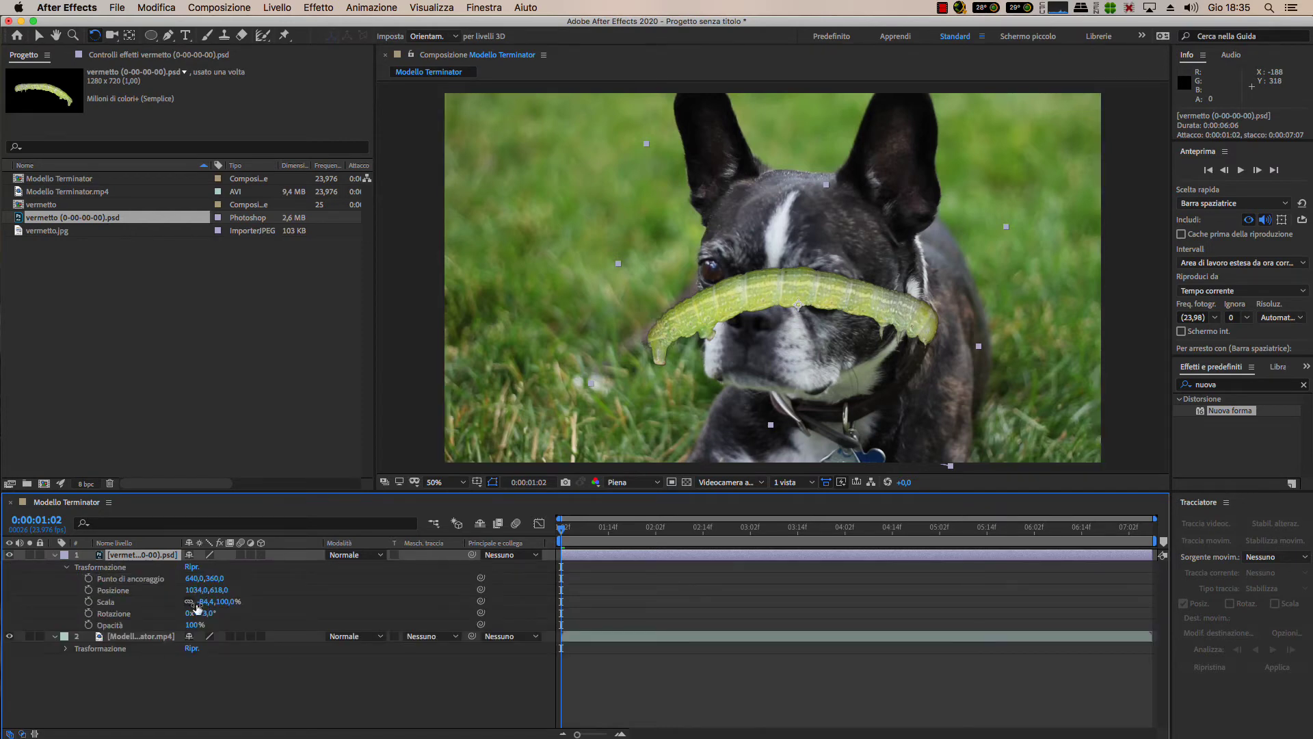
drag(205, 603, 249, 595)
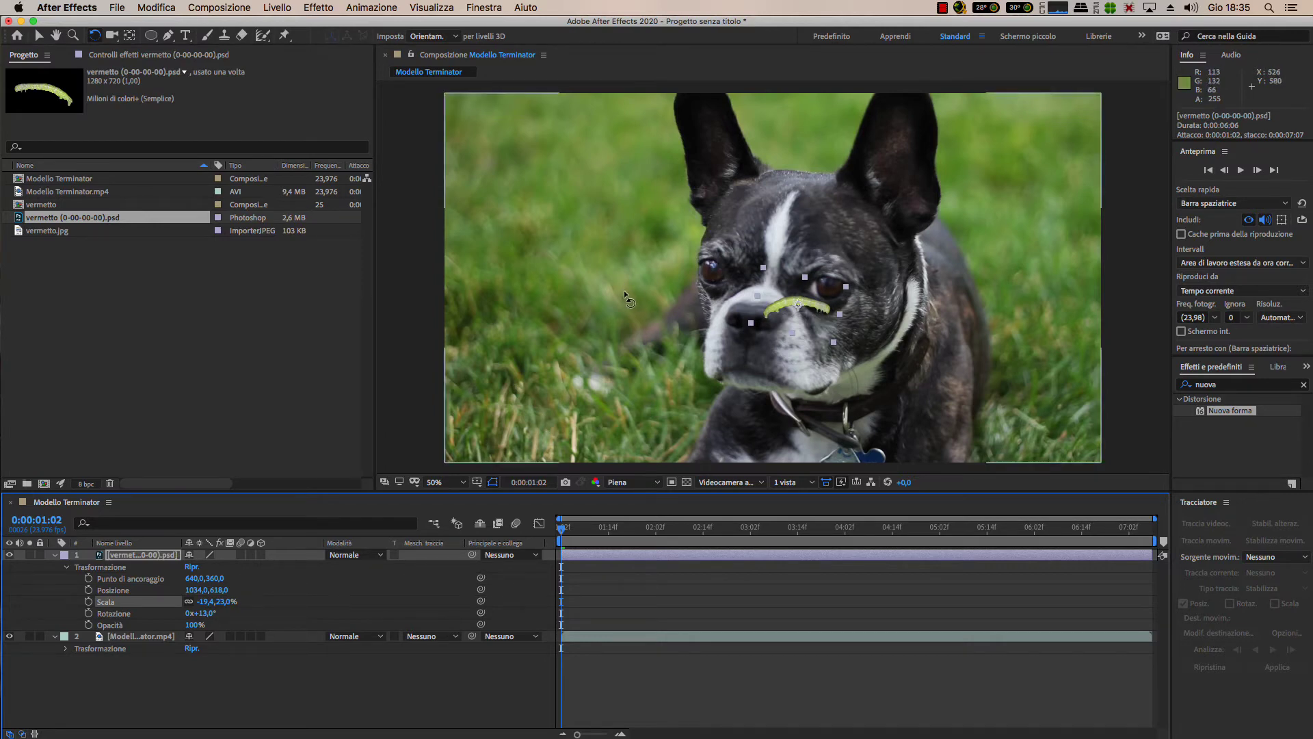
Move the caterpillar to 916, 606 on the dog's nose, then select the dog video layer
click(39, 36)
drag(809, 319, 764, 303)
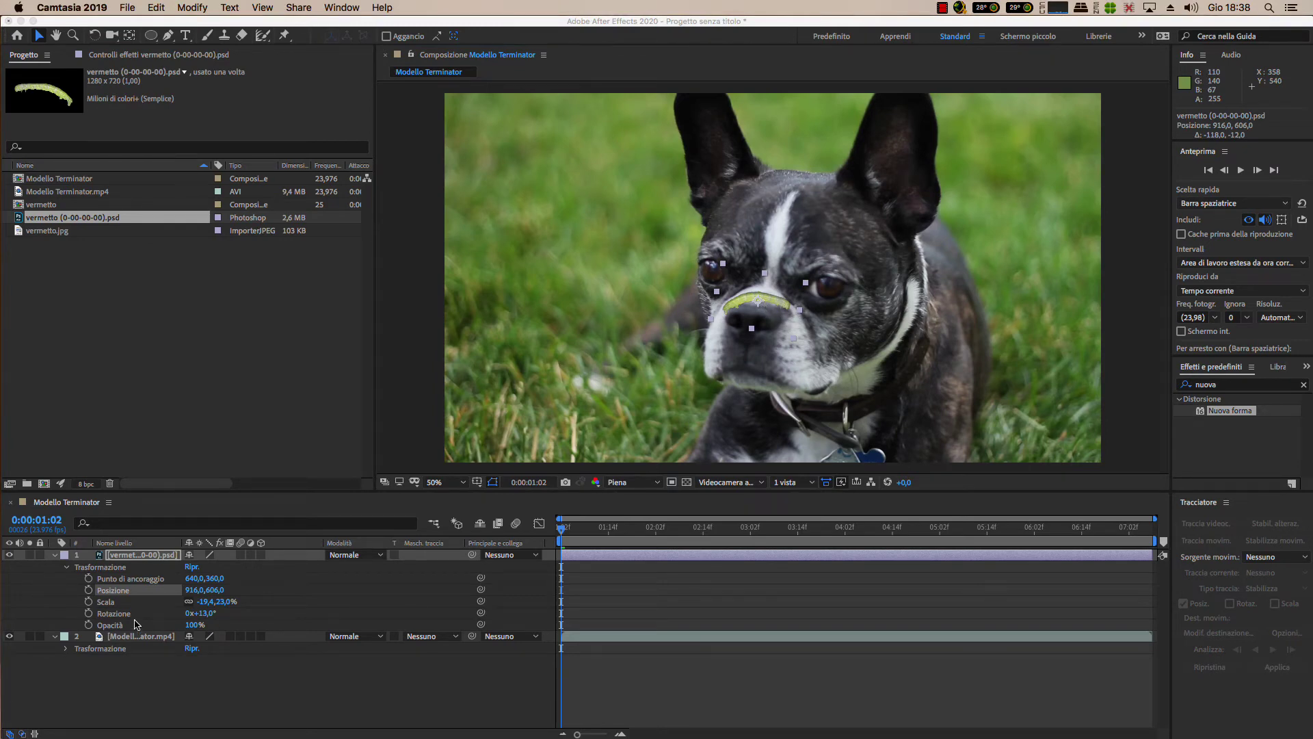
click(137, 641)
click(130, 650)
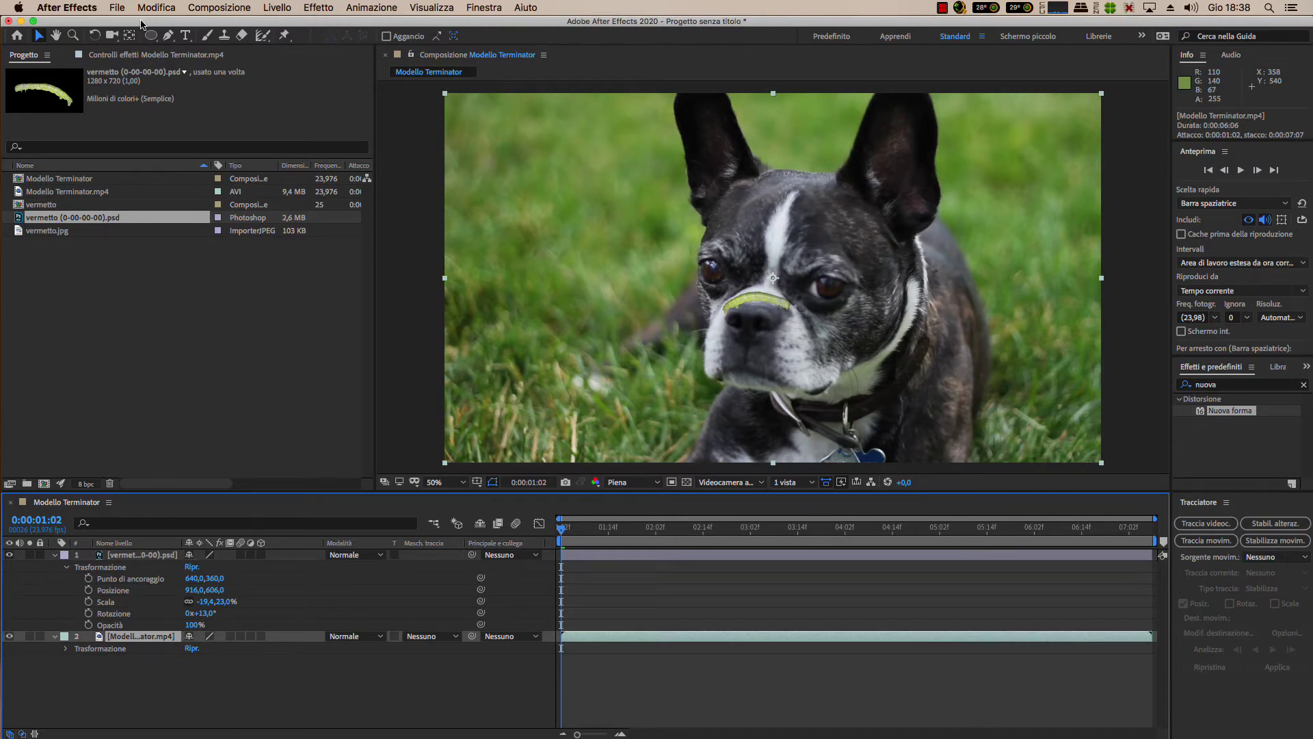
Draw an elliptical mask, Maschera 1, around the dog's nose and set its mode to None
drag(151, 37, 256, 71)
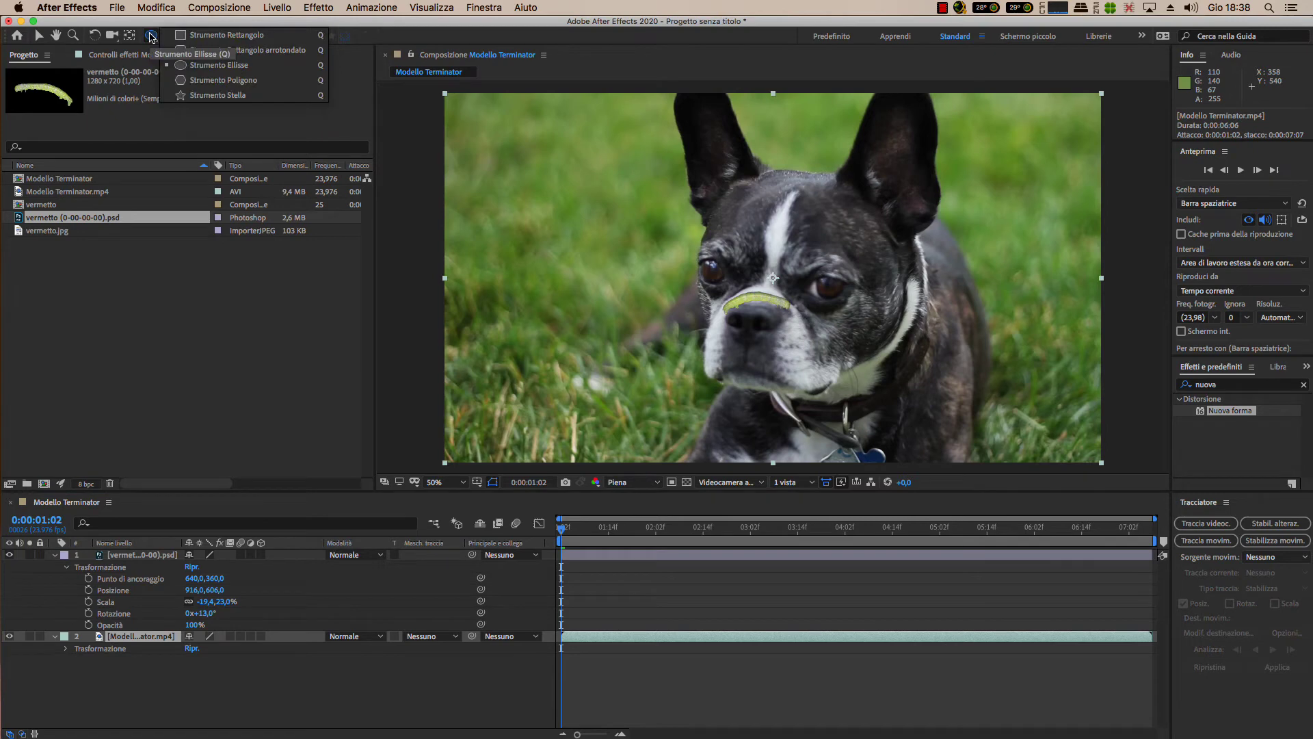
click(256, 72)
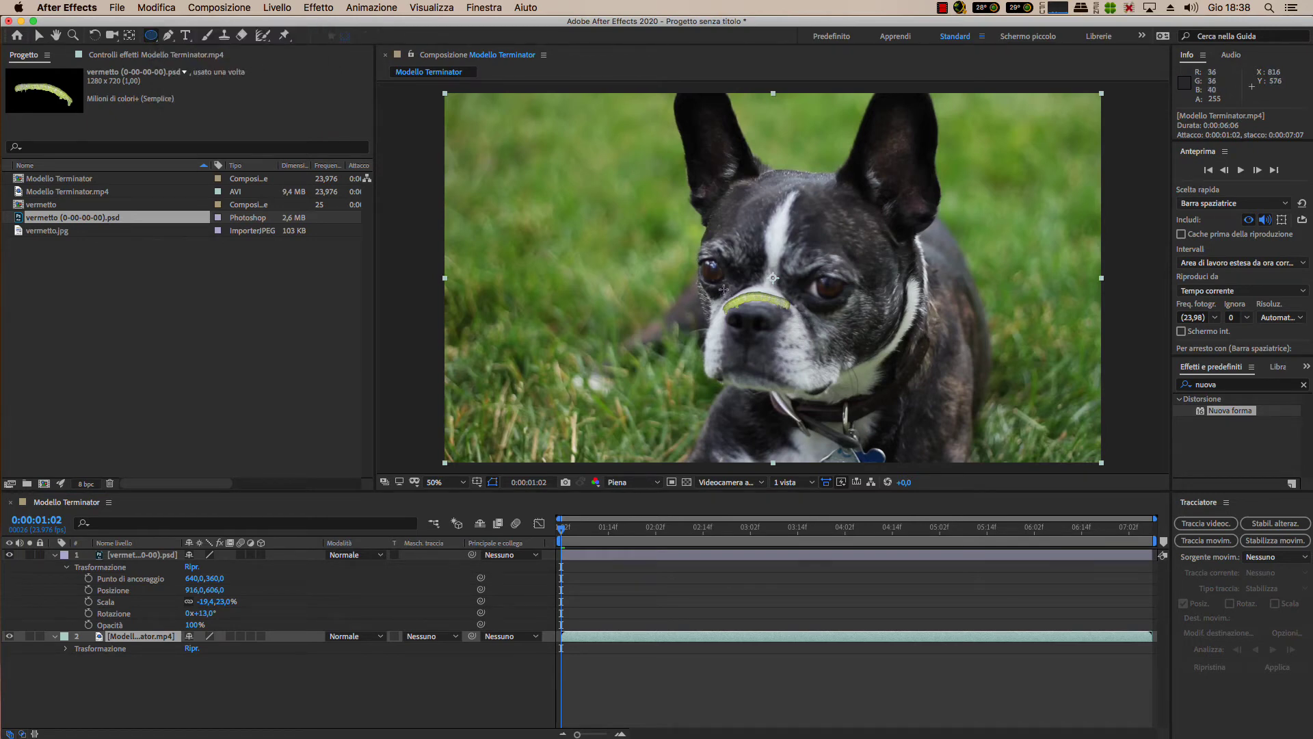
mouse_move(722, 286)
mouse_down()
mouse_move(788, 349)
mouse_move(754, 350)
mouse_up()
click(167, 38)
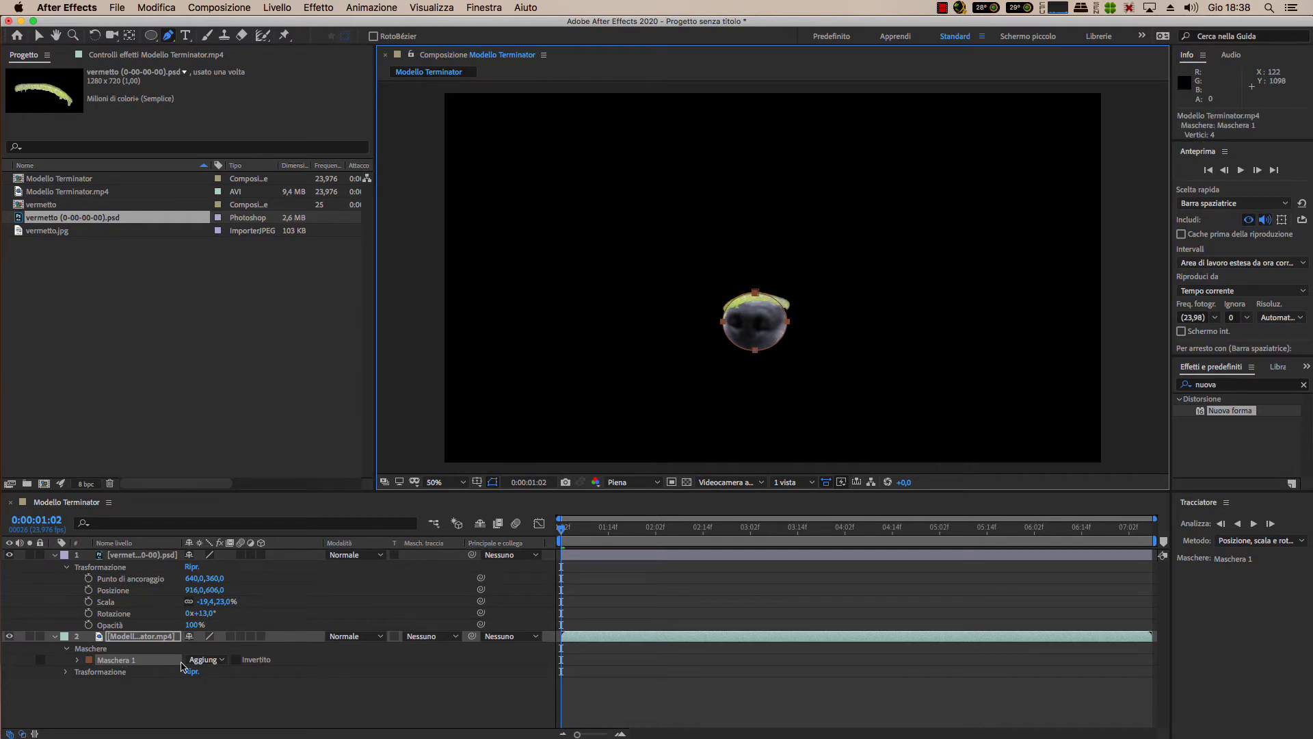
click(207, 659)
click(220, 674)
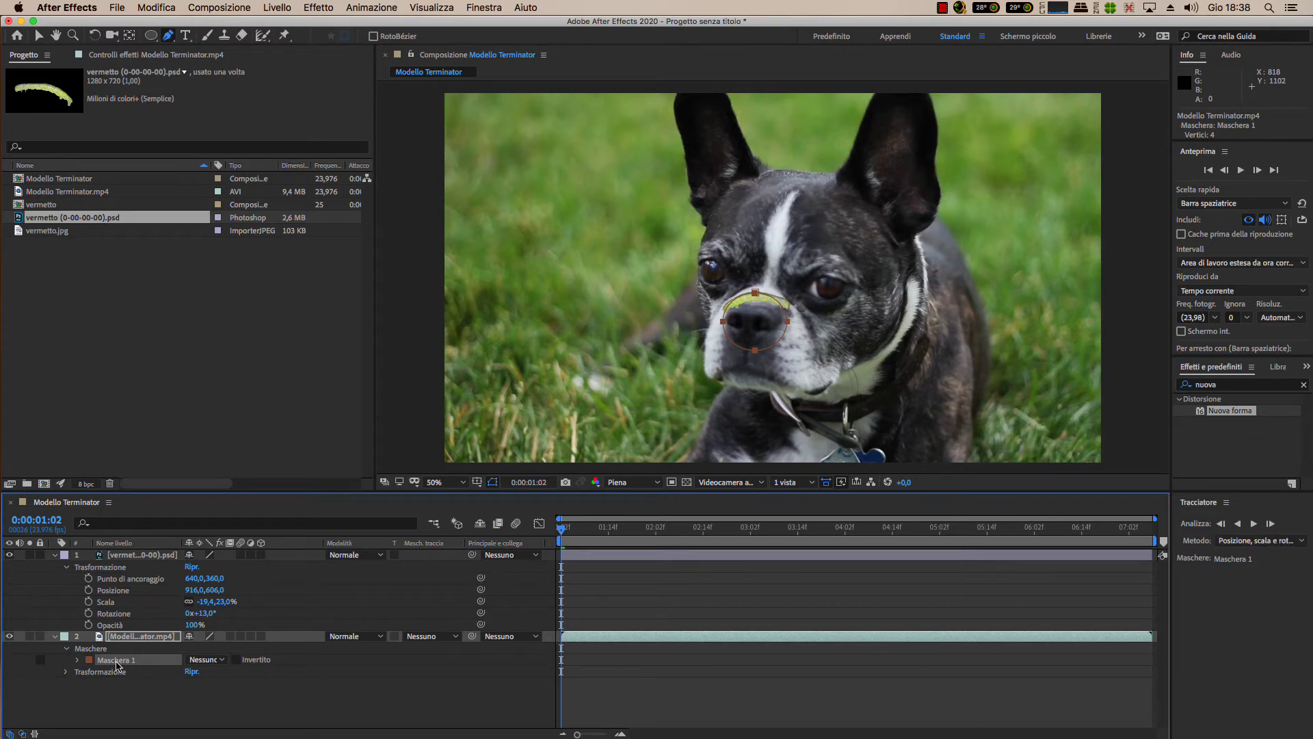
click(361, 8)
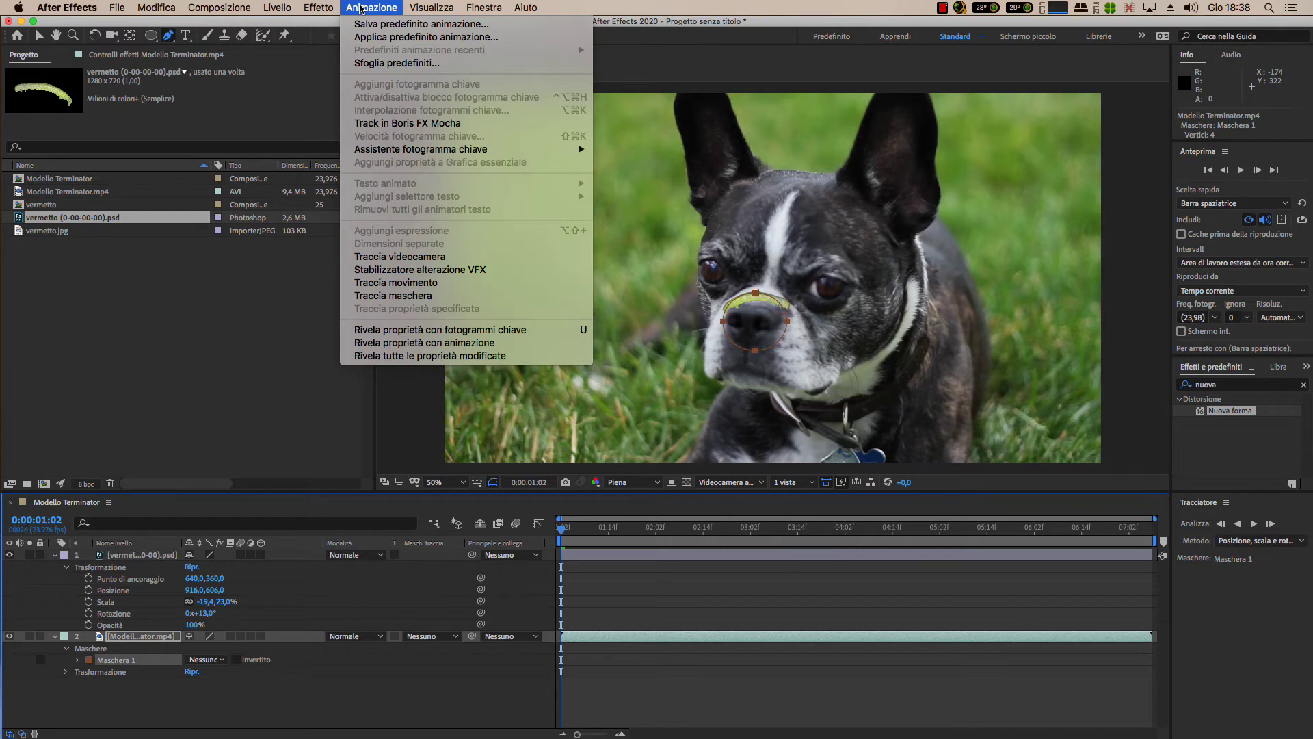
Track the nose mask forward through the clip, then return to 0:00:01:02
click(418, 295)
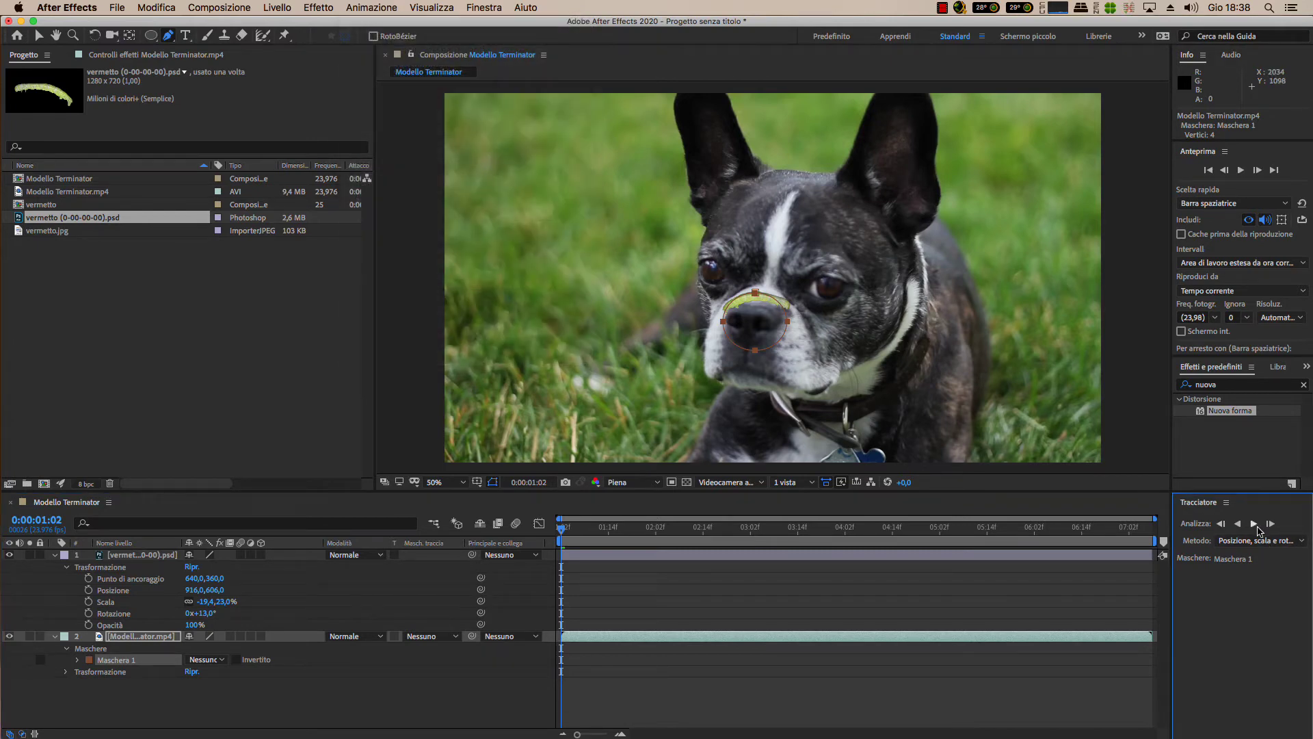
click(1253, 524)
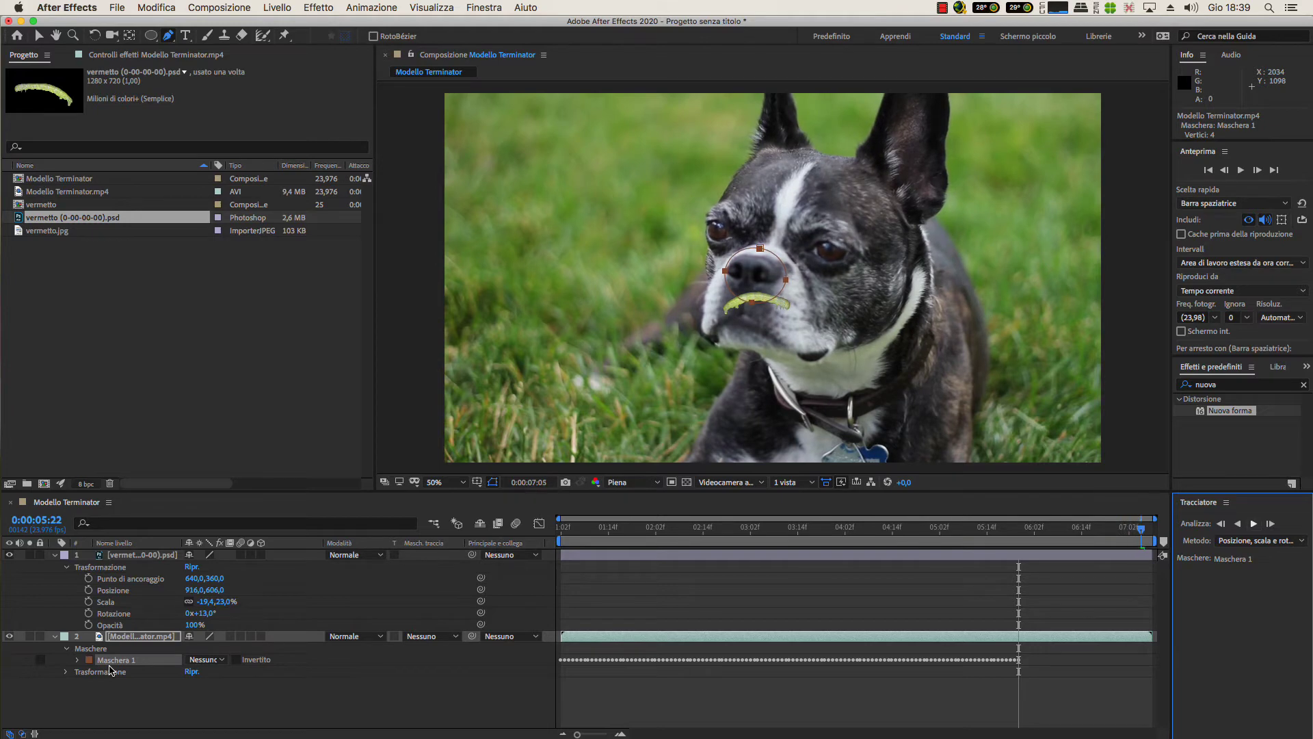
click(559, 532)
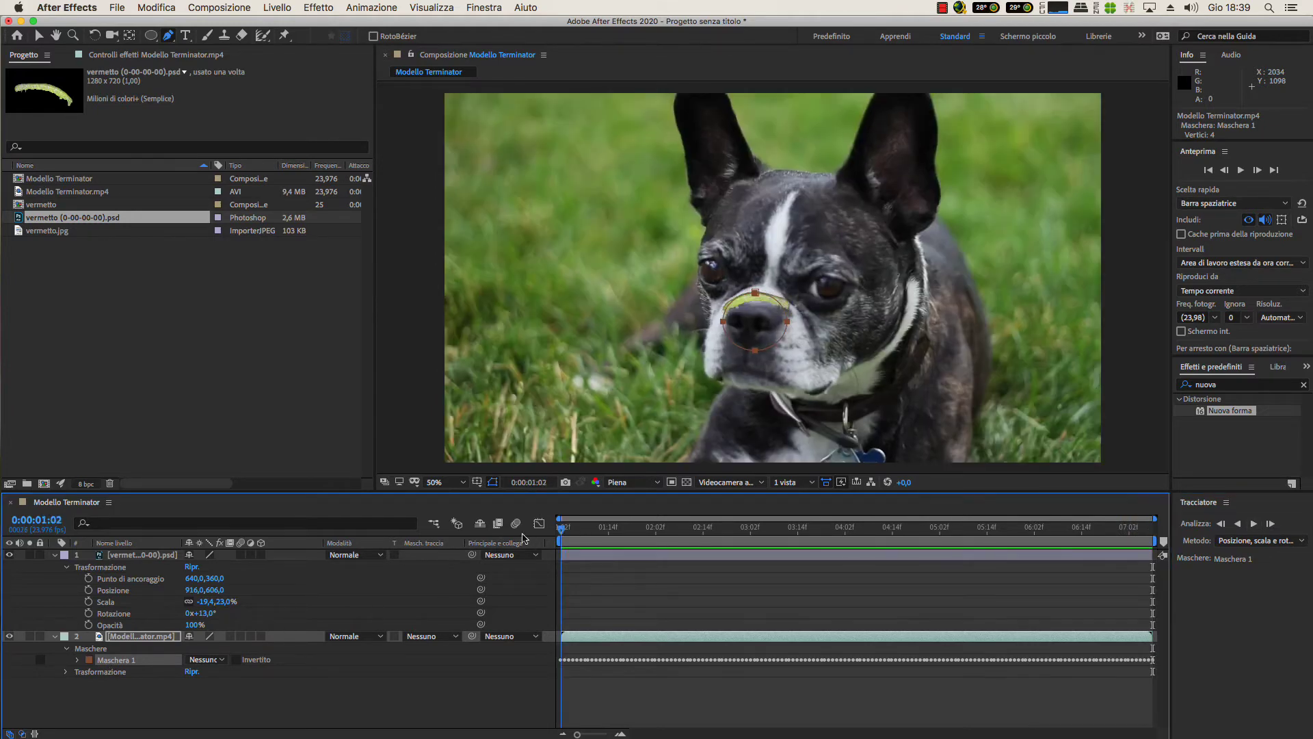
click(127, 667)
Cut Maschera 1 from the dog video layer and select the caterpillar layer
click(128, 660)
click(156, 7)
click(164, 73)
click(154, 554)
click(168, 9)
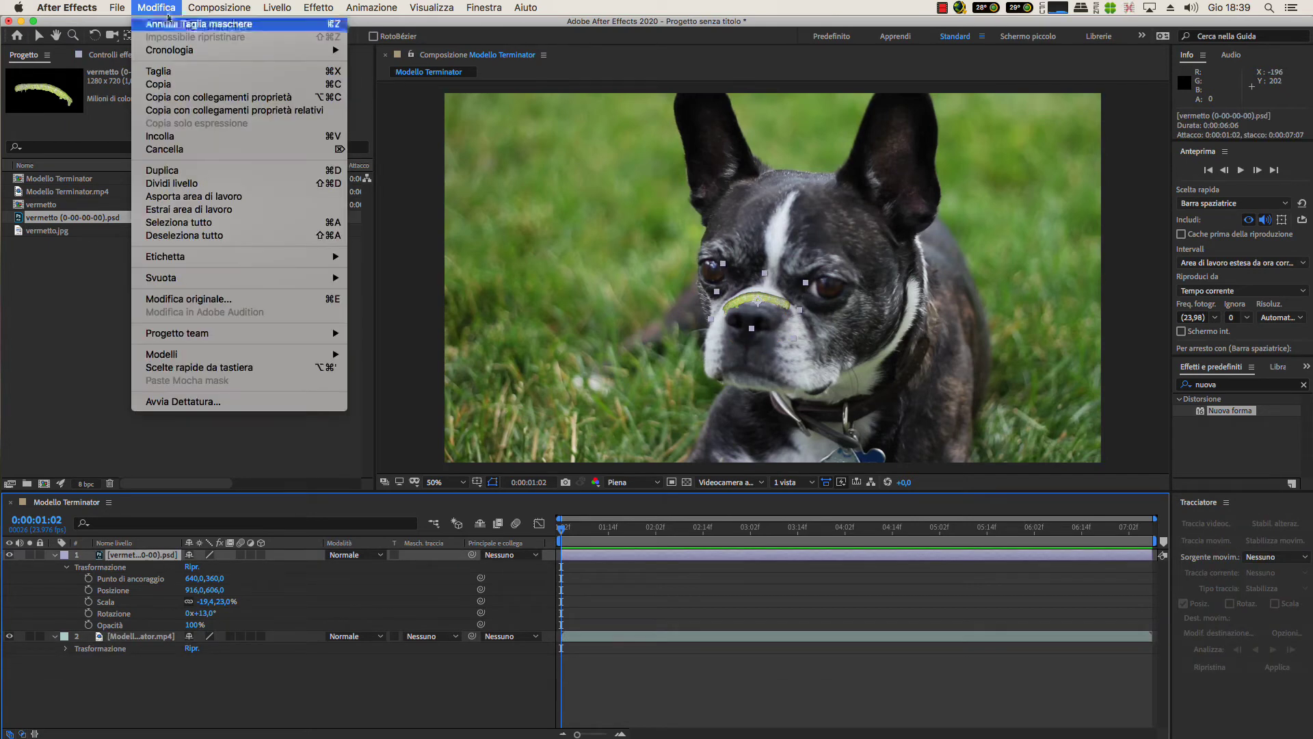
click(164, 137)
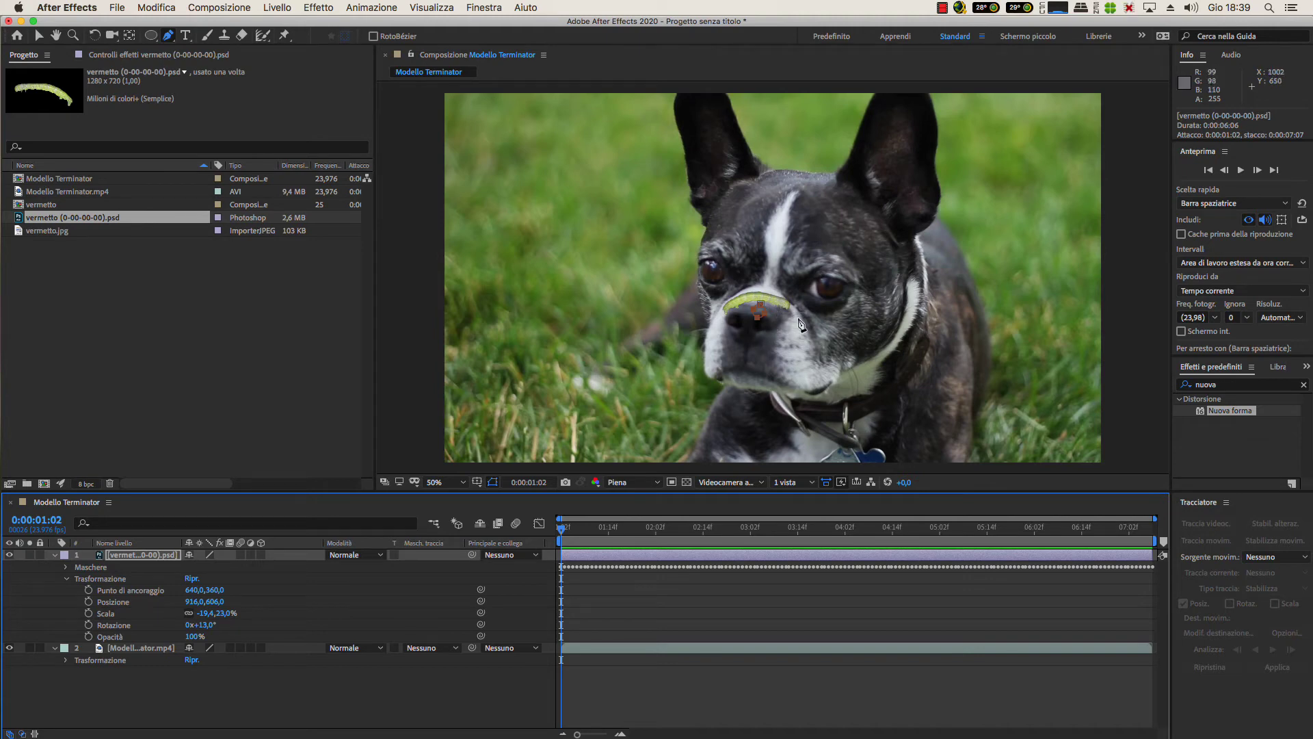
click(156, 8)
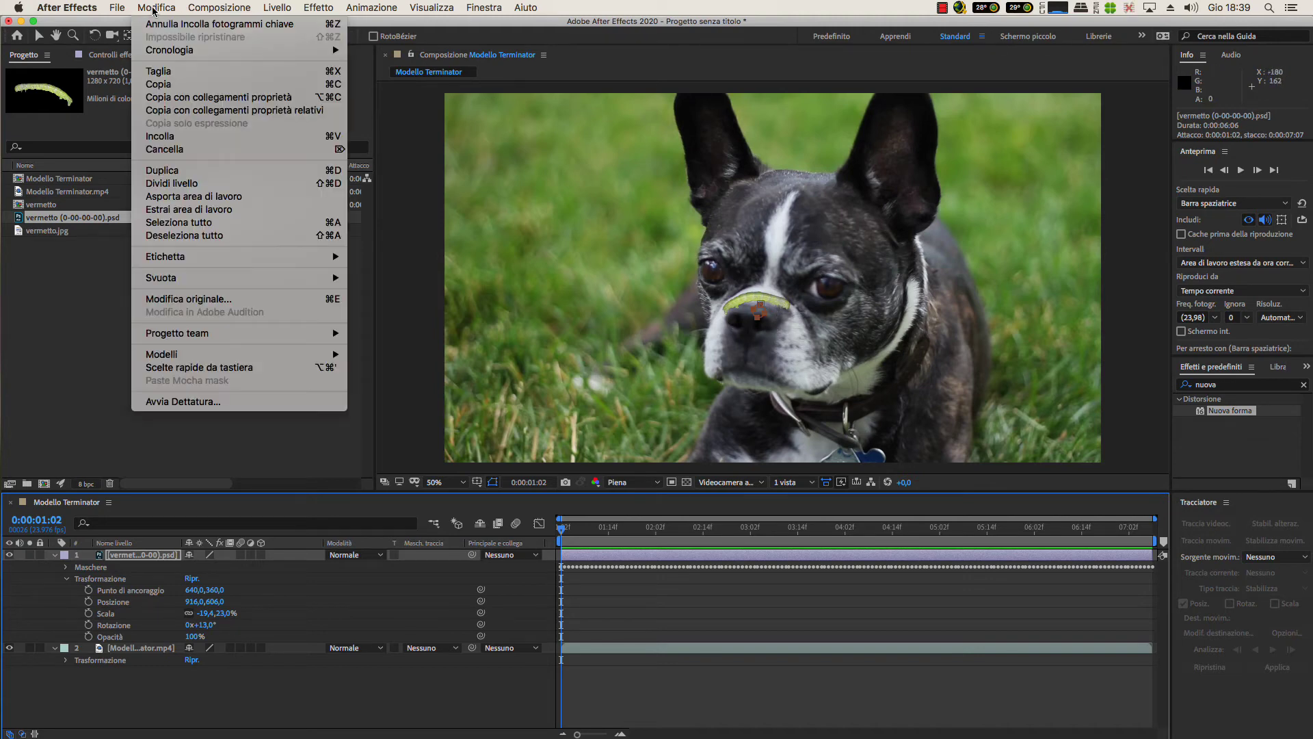
click(158, 22)
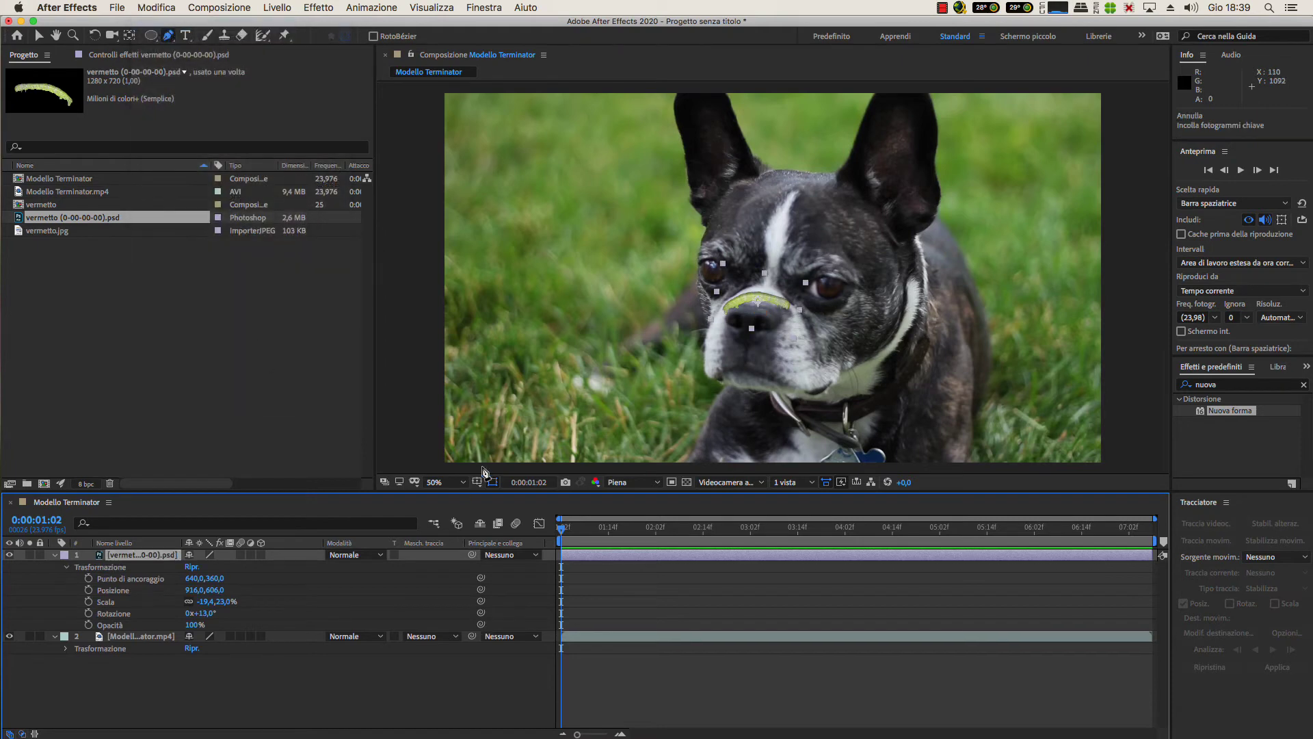
Pre-compose the caterpillar layer into 'vermetto (0-00-00-00).psd Comp 1', moving all attributes into it
click(277, 7)
click(298, 429)
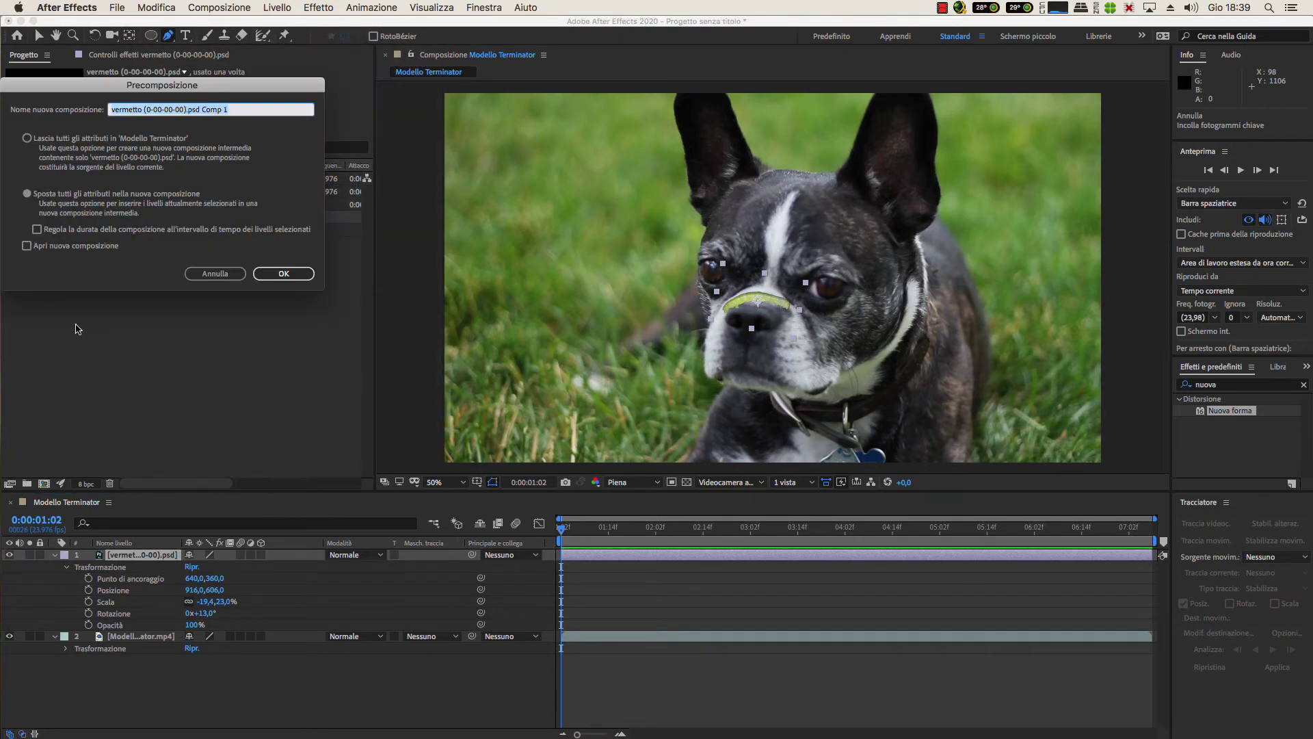
click(37, 198)
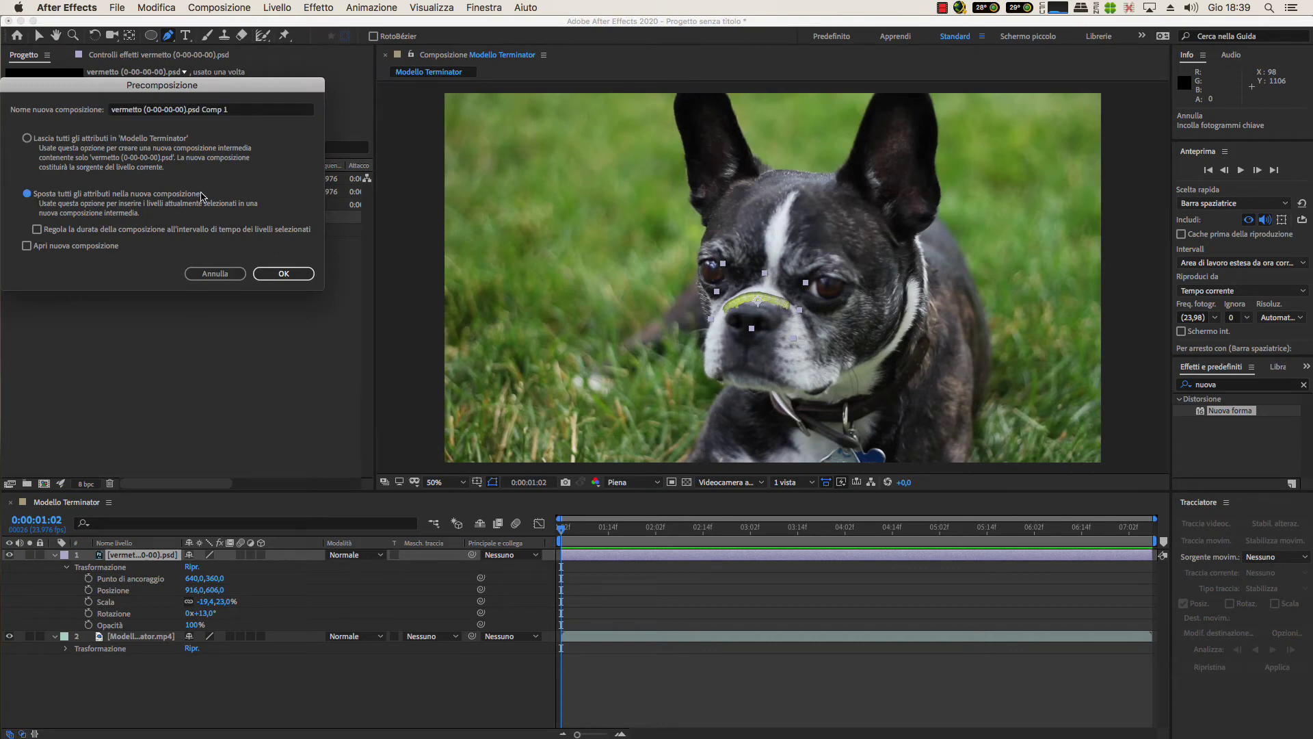
click(283, 273)
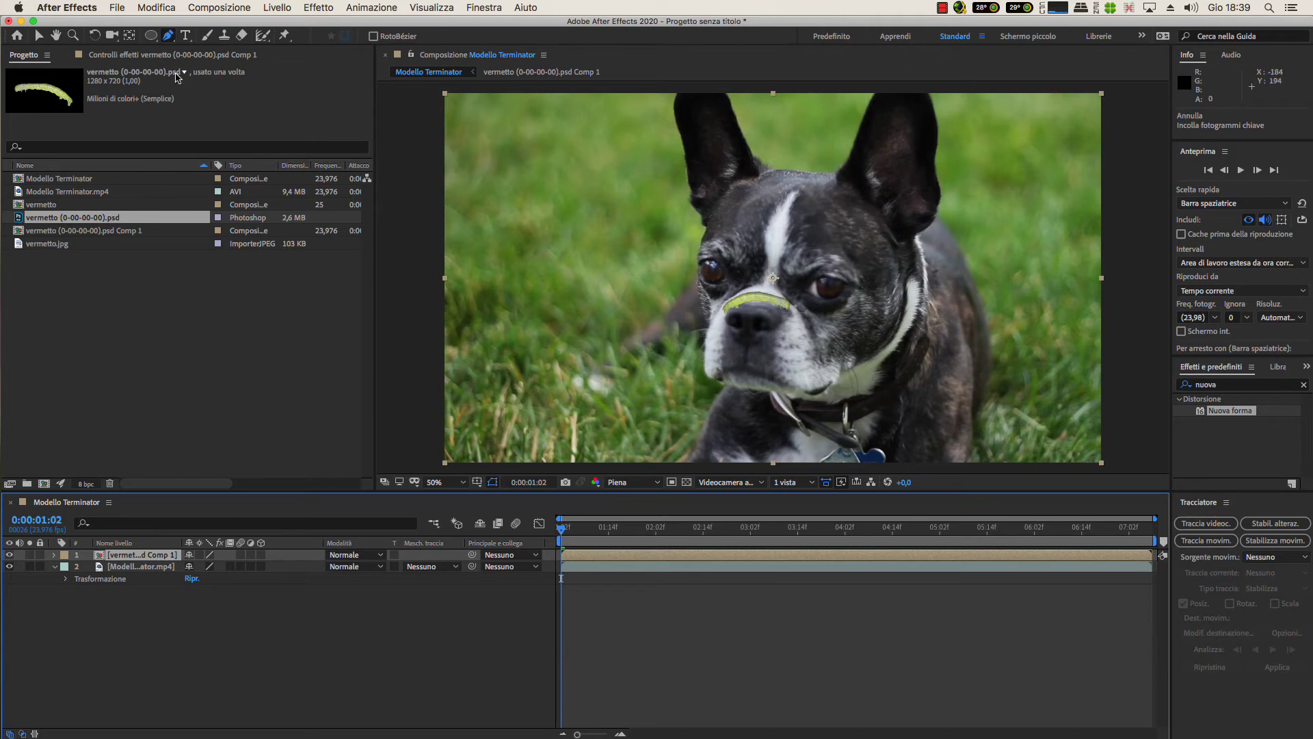
click(158, 8)
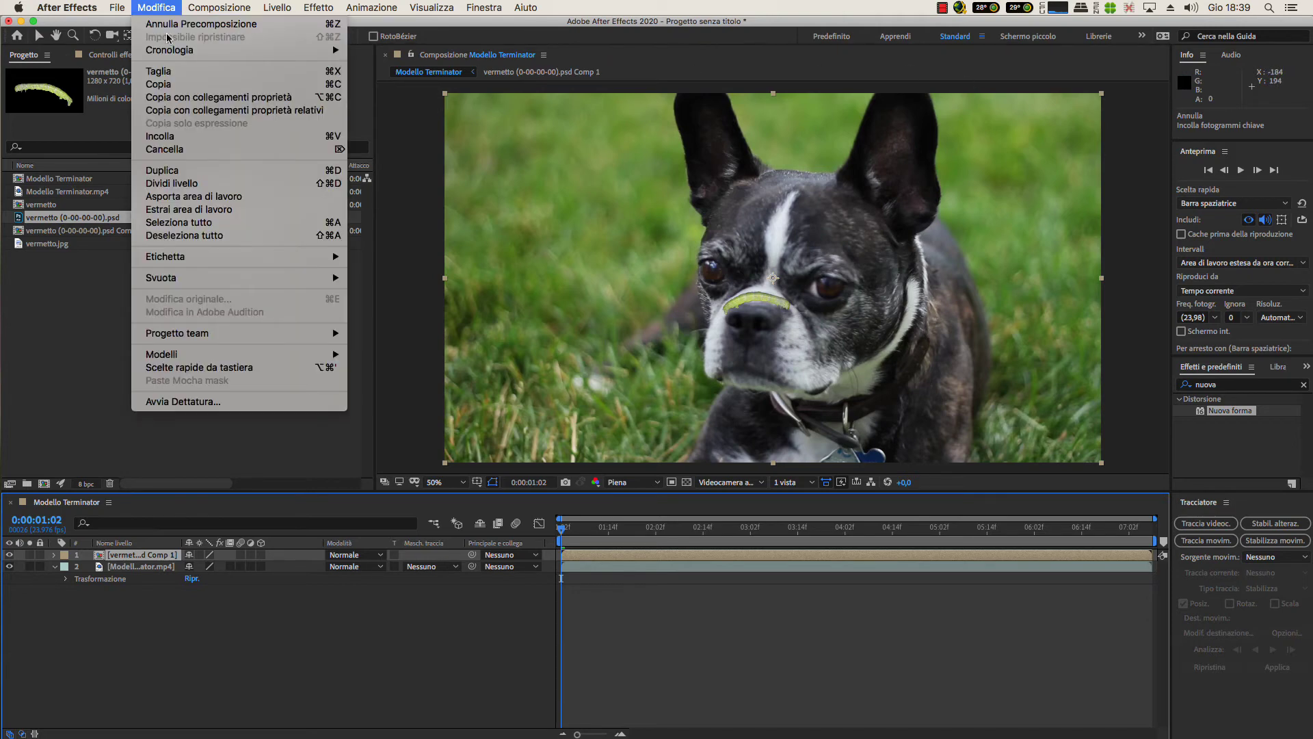
Paste the tracked nose mask onto the precomp and duplicate Maschera 1 into Maschera 2
click(175, 135)
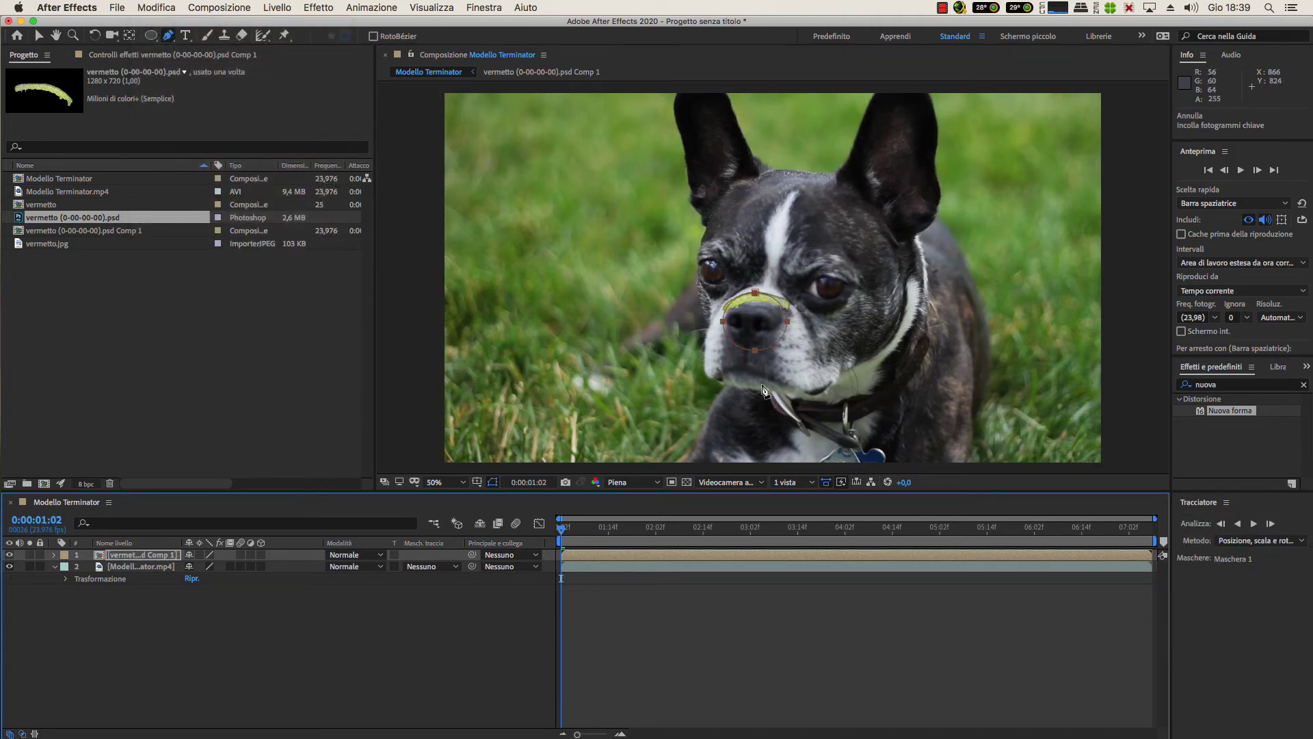
drag(563, 533, 458, 540)
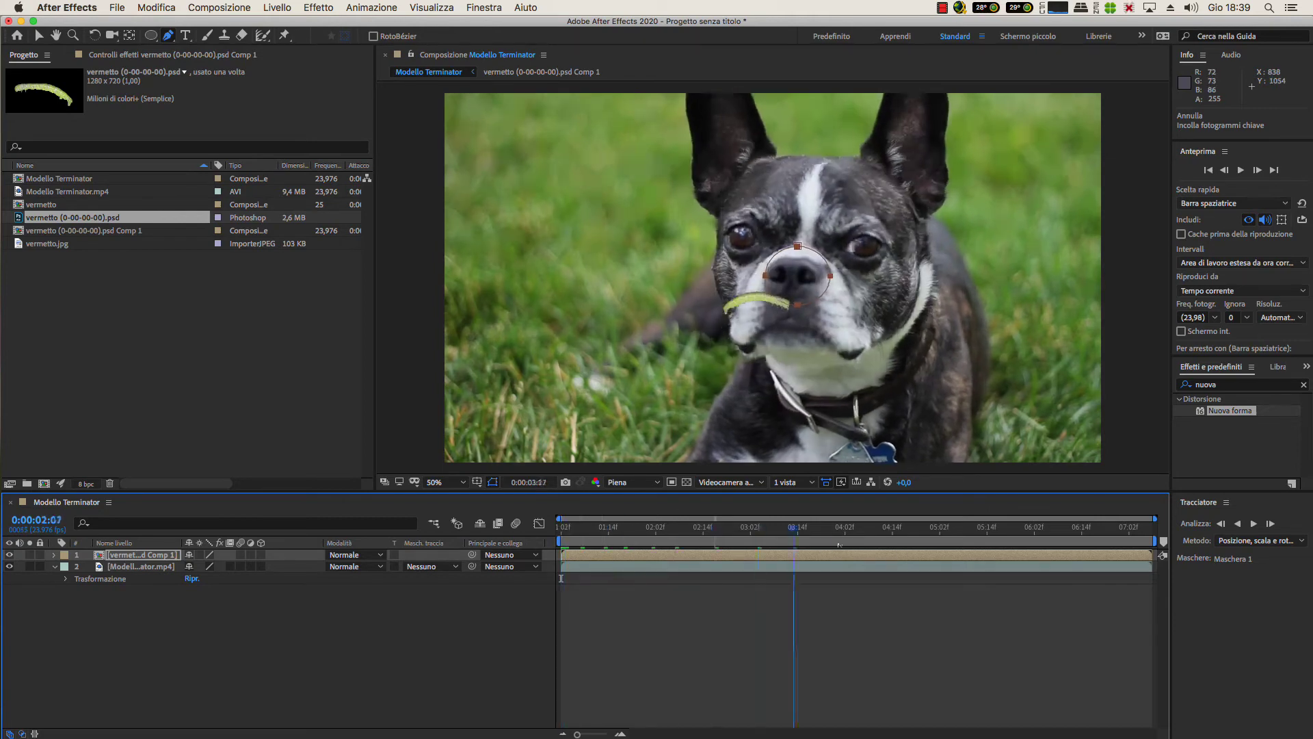
click(53, 555)
click(65, 567)
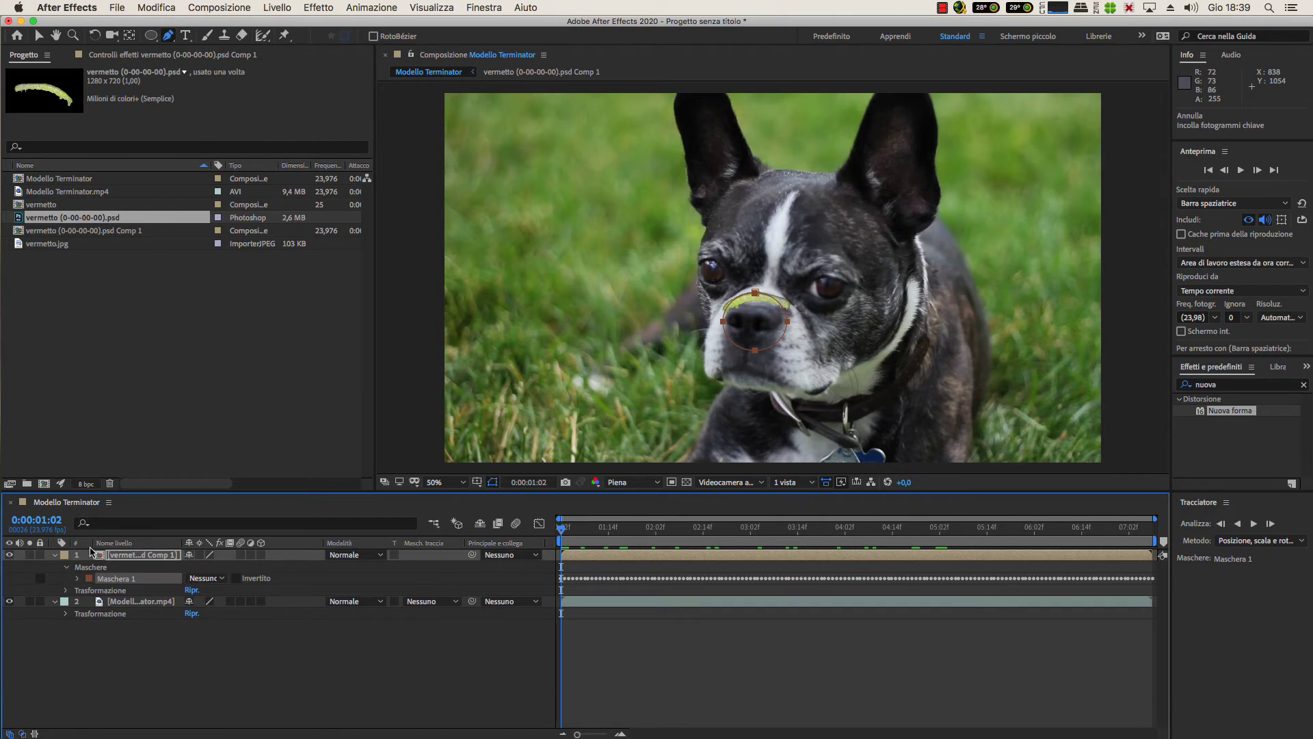
click(131, 581)
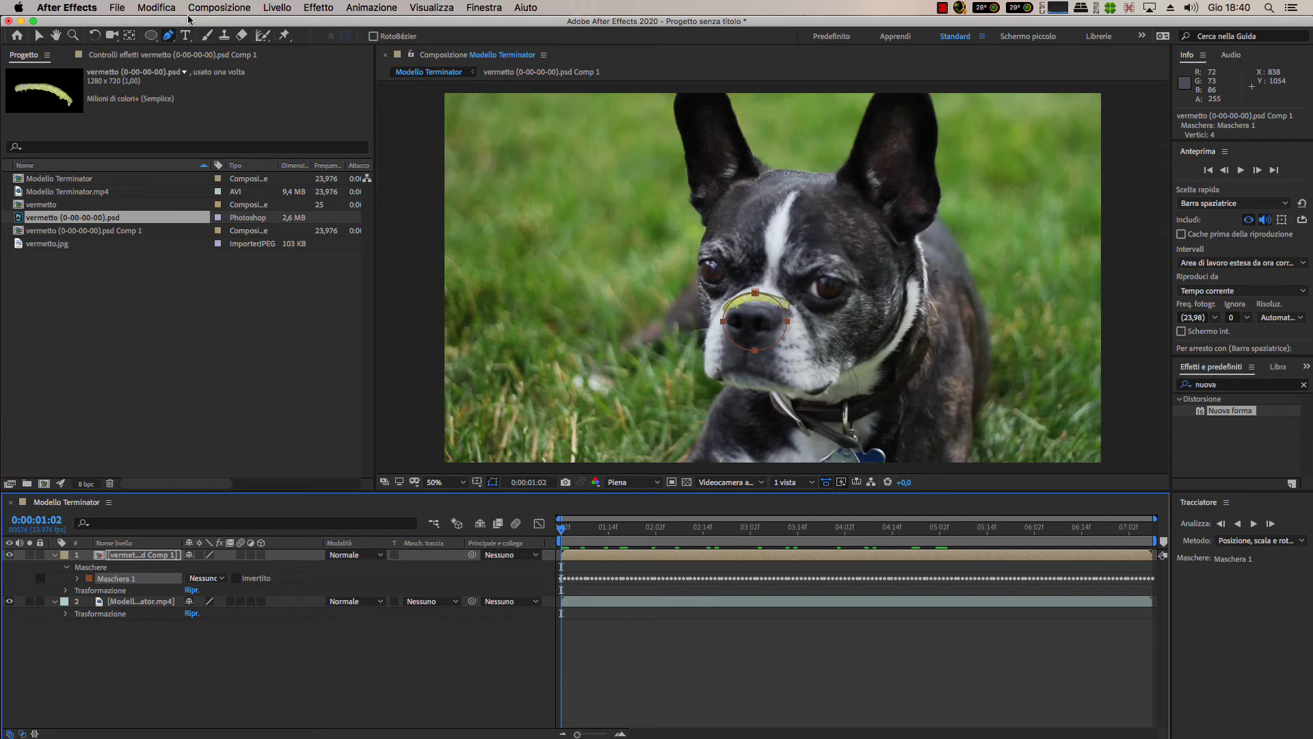
click(159, 10)
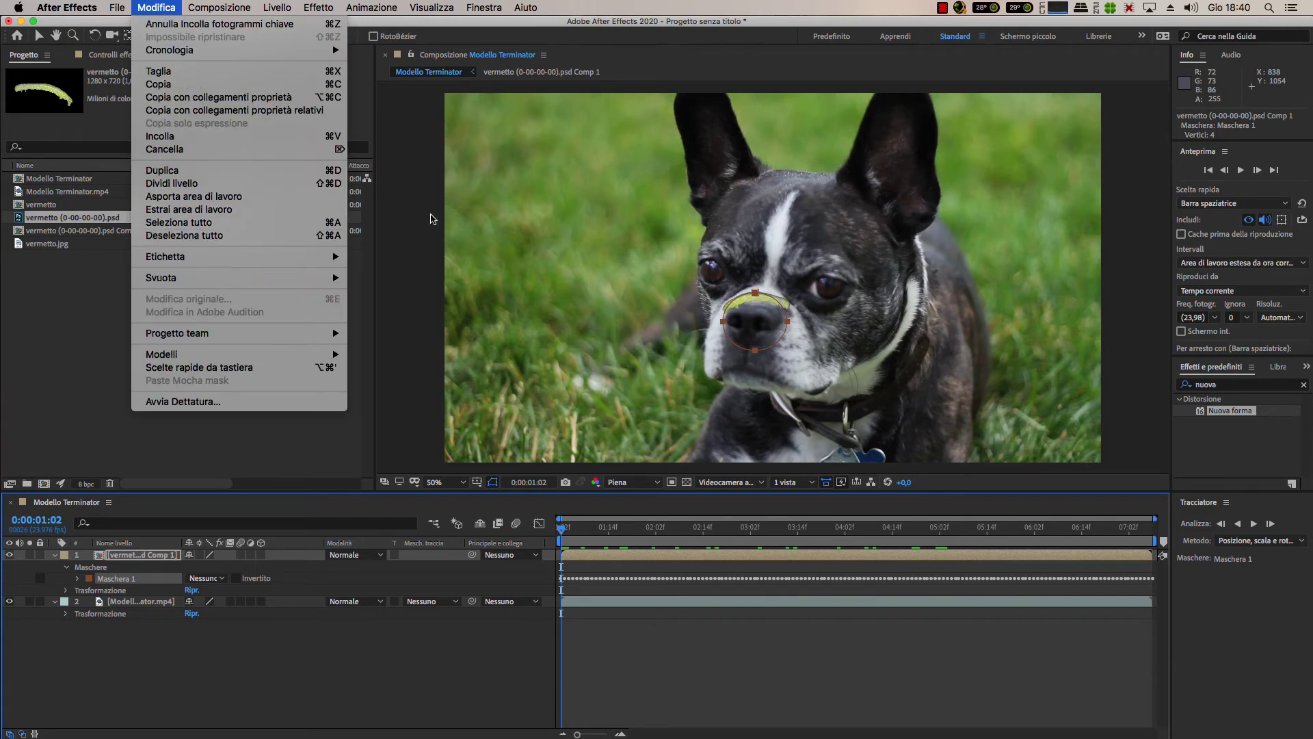
click(242, 179)
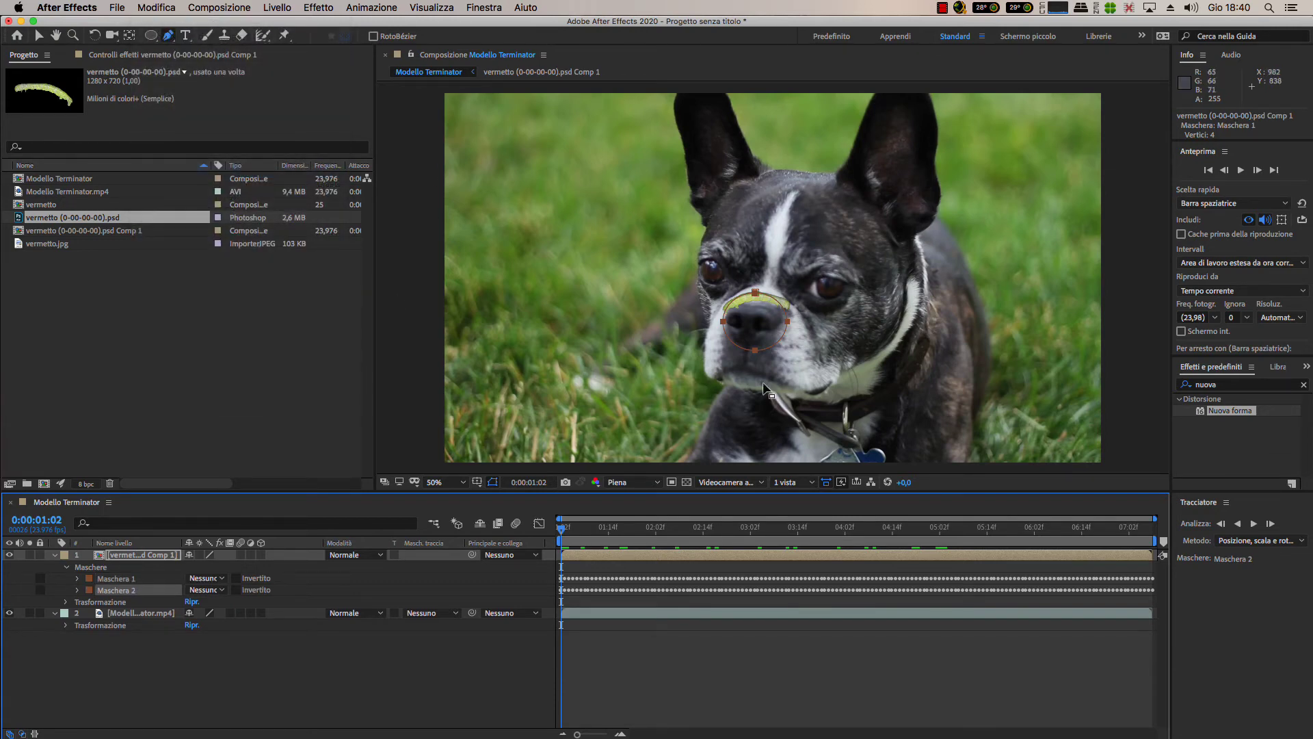
Change Maschera 2's mask colour to green
click(89, 590)
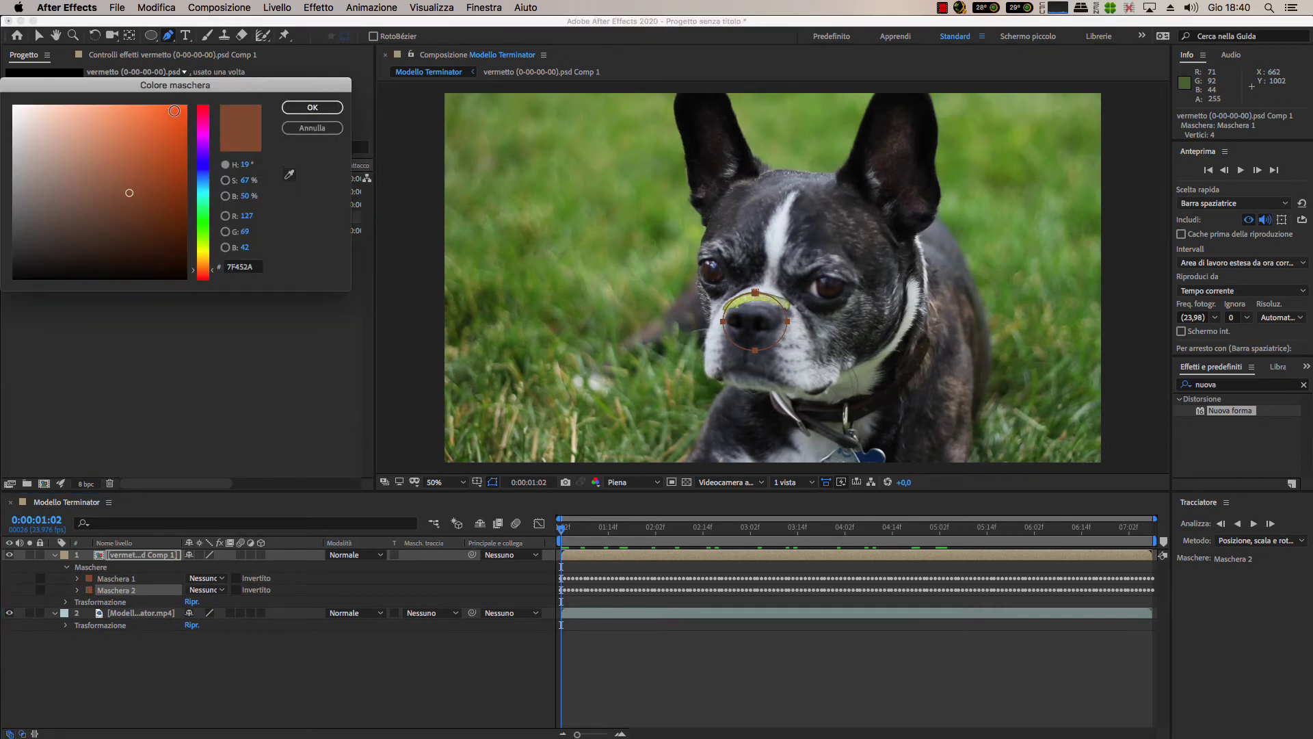
drag(203, 102, 205, 221)
click(312, 107)
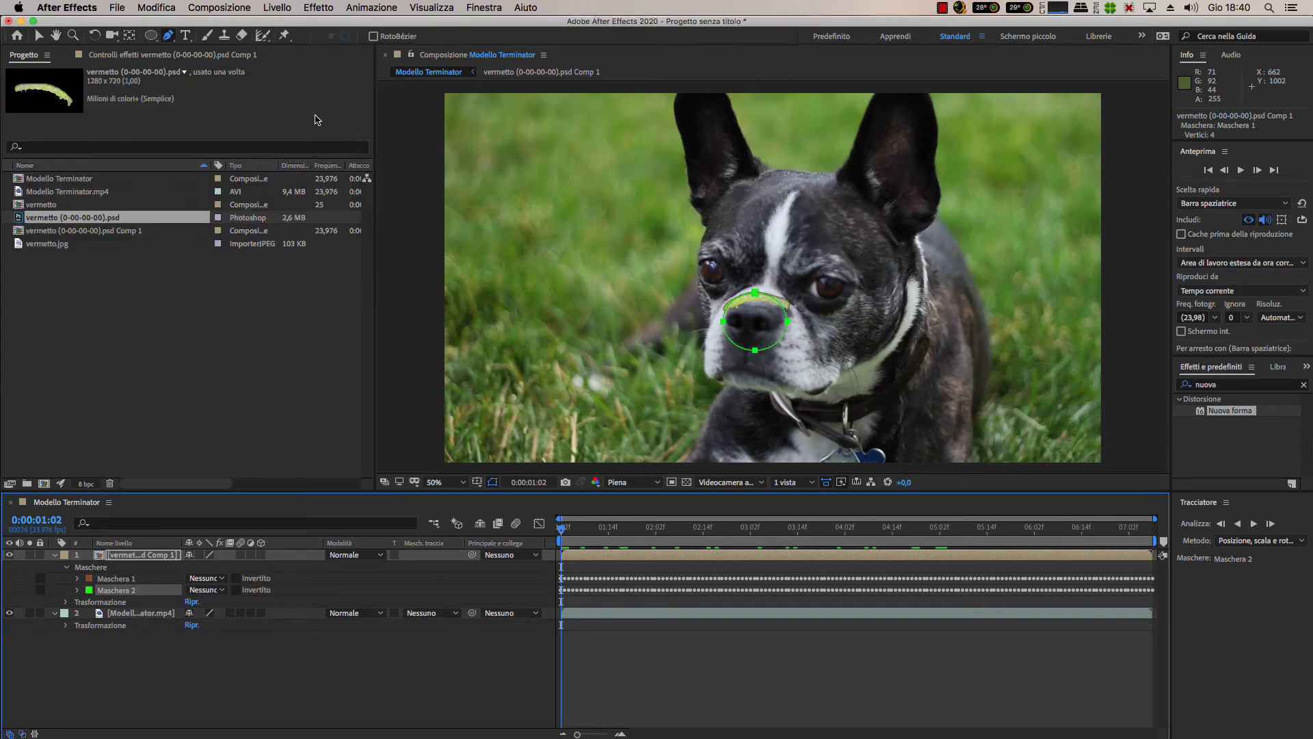
Clear all Mask Path keyframes from Maschera 1
click(77, 579)
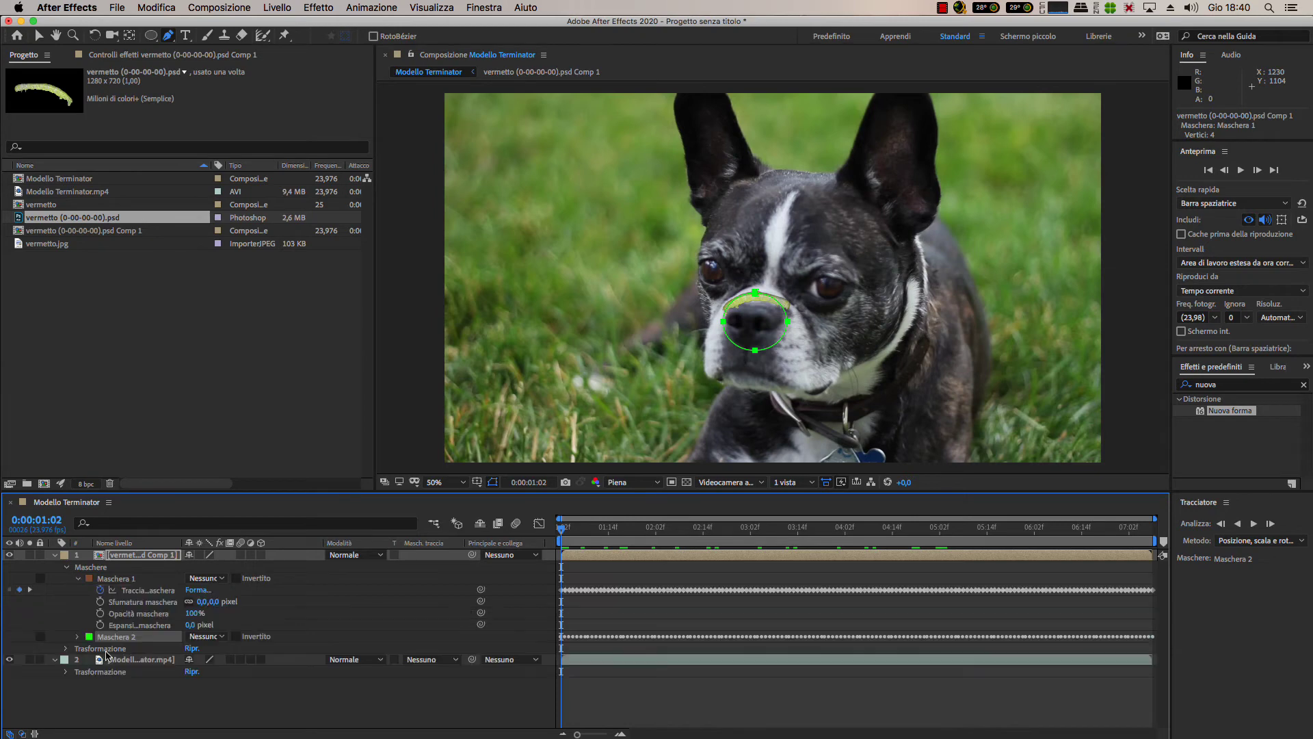
click(101, 591)
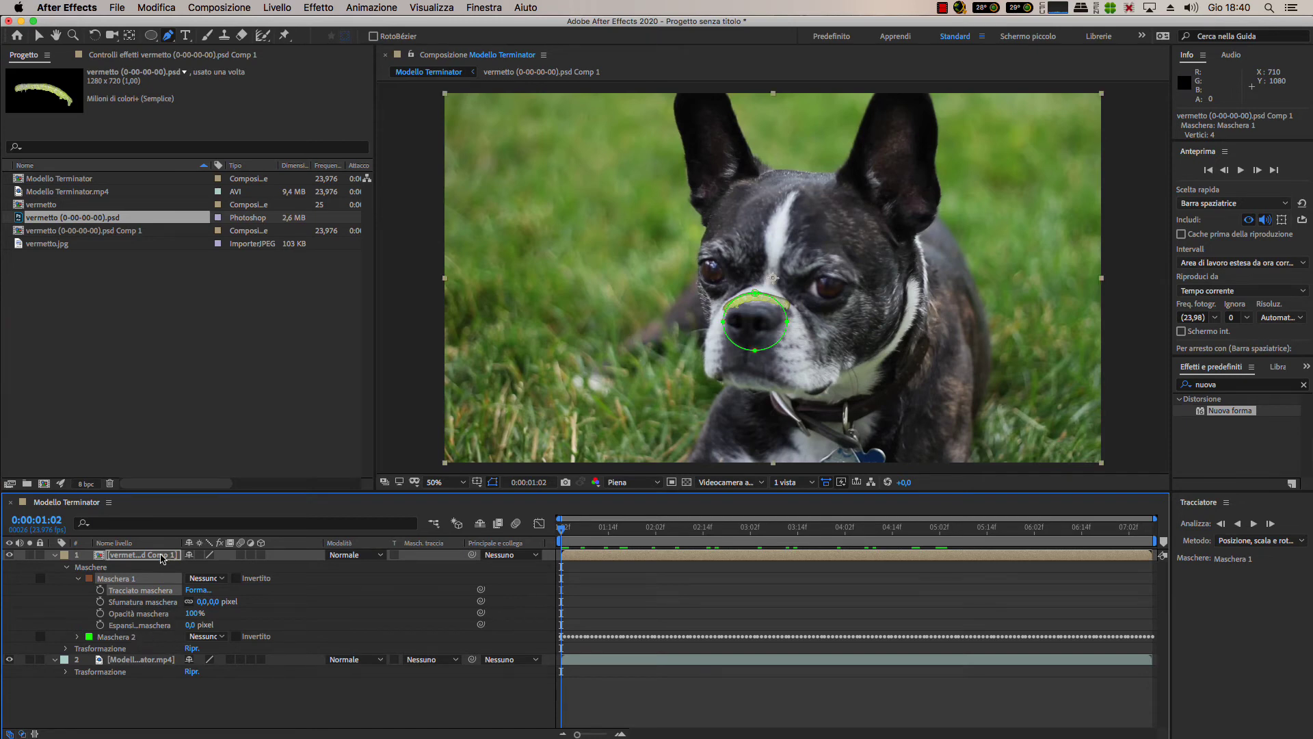
click(162, 556)
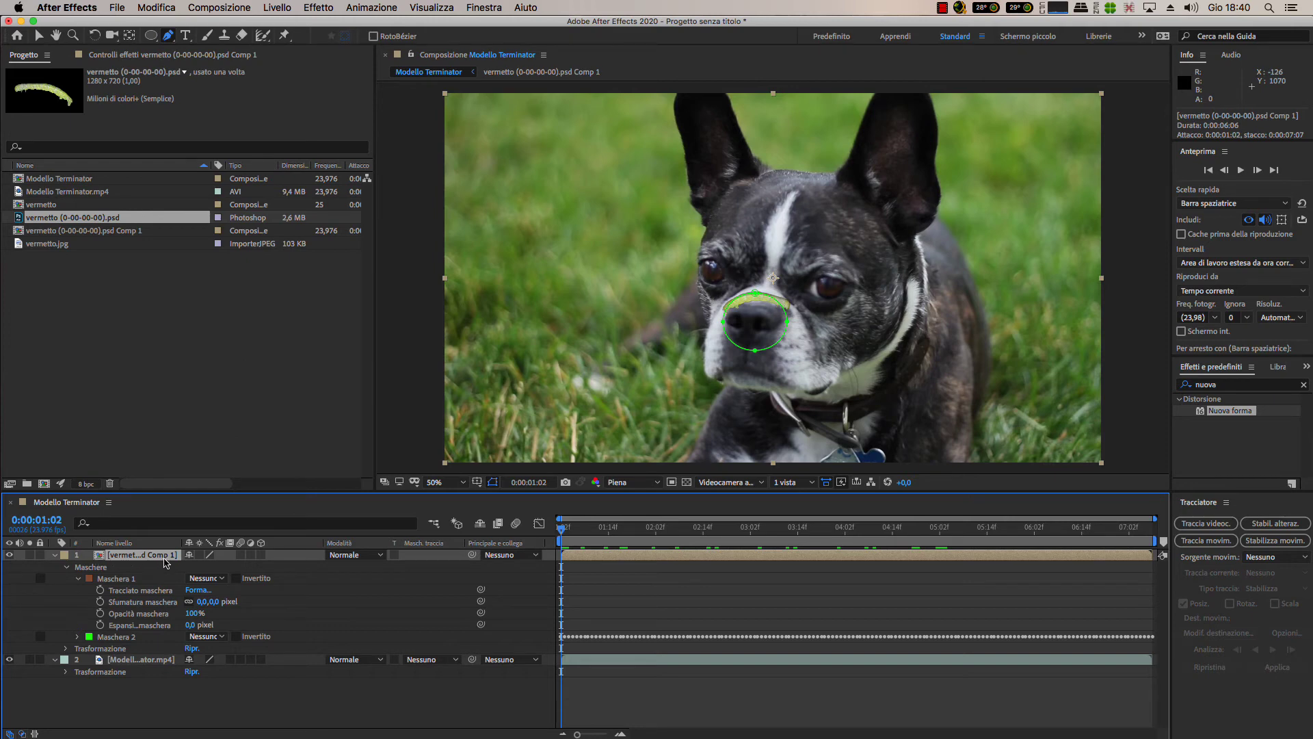
Apply Nuova forma with source Maschera 1 and destination Maschera 2, then preview the reshape
click(328, 12)
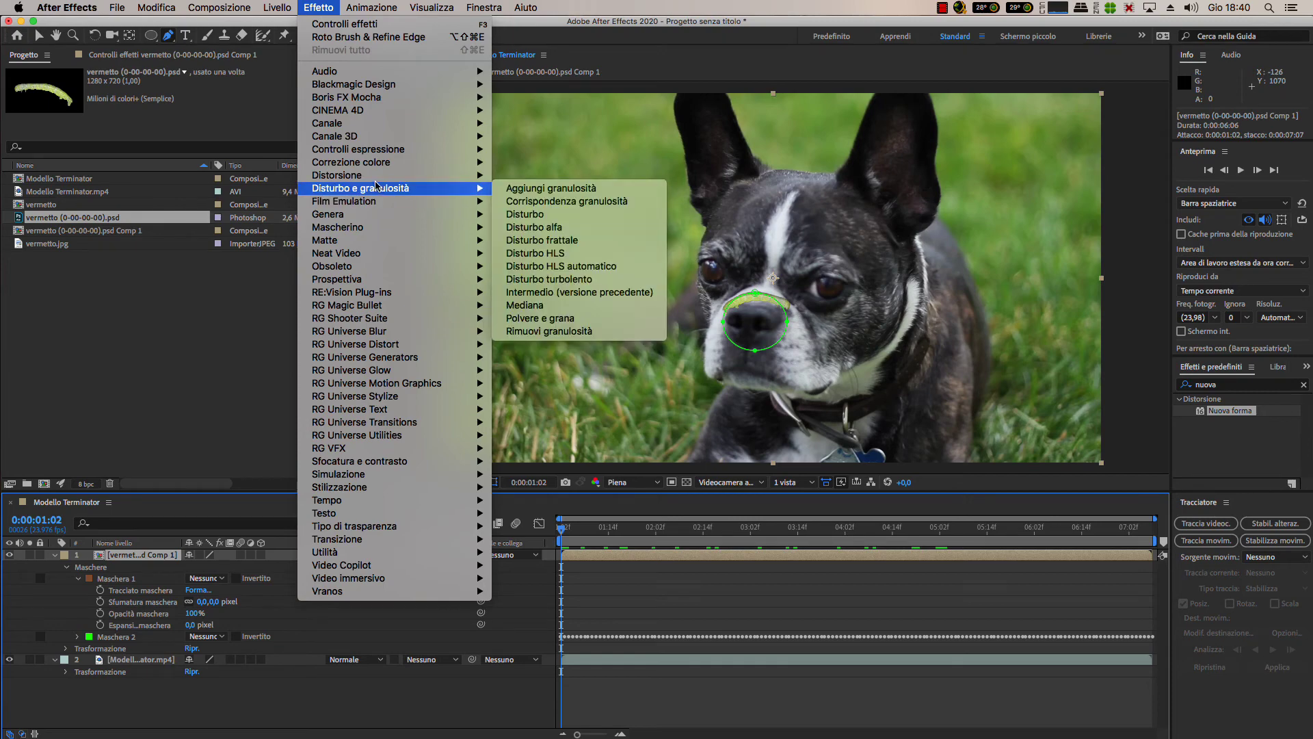
mouse_move(370, 178)
click(535, 540)
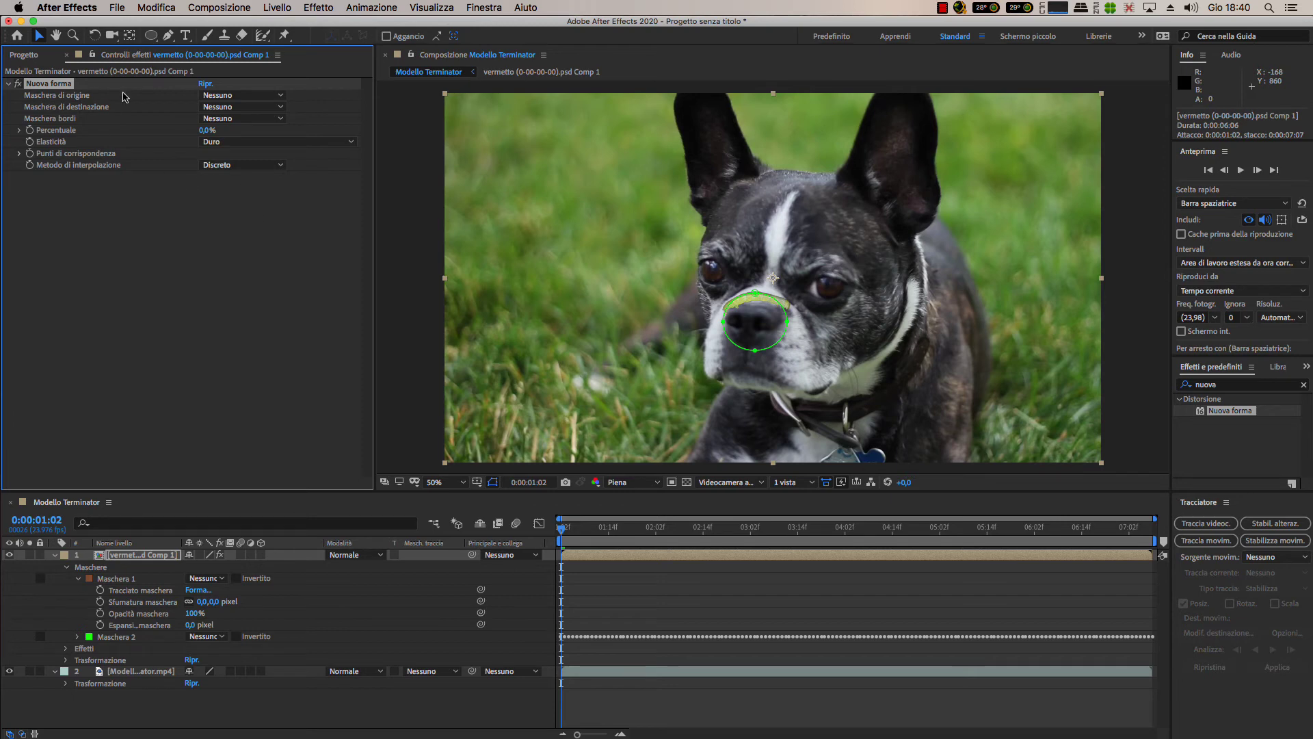
click(233, 97)
click(241, 131)
click(235, 108)
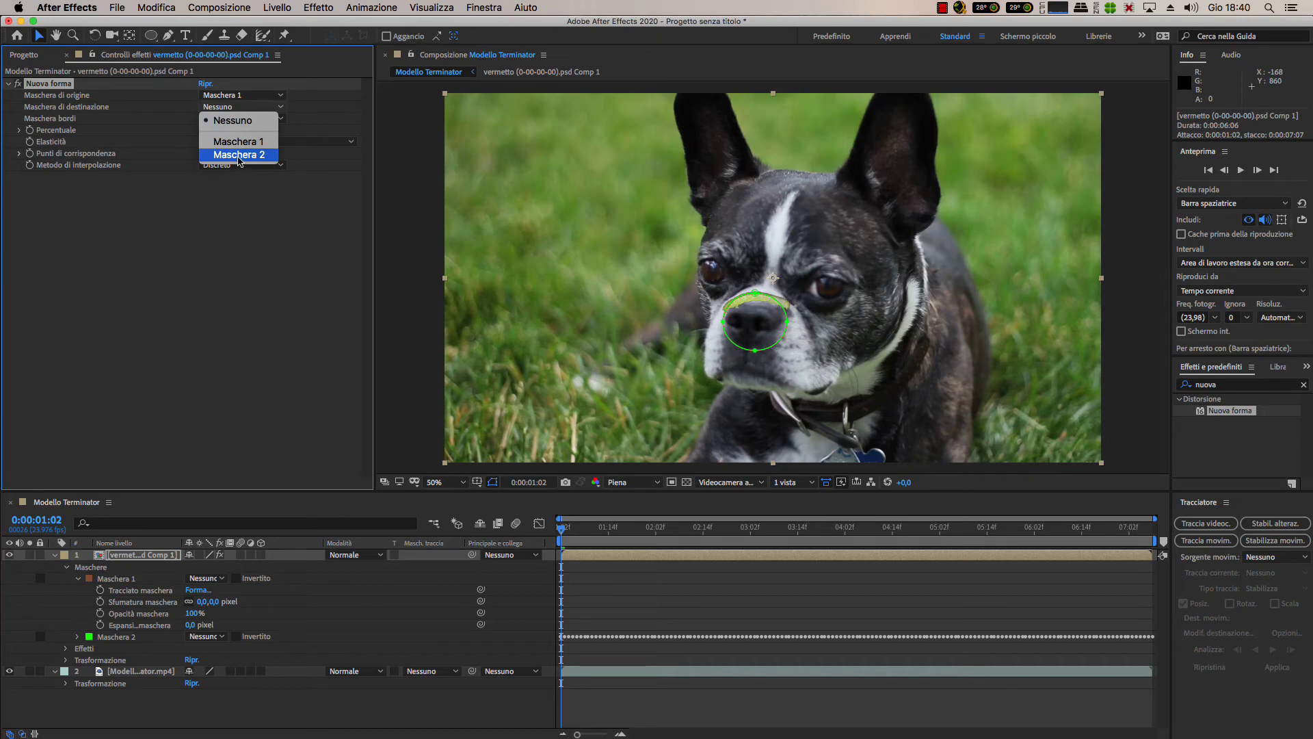
click(239, 157)
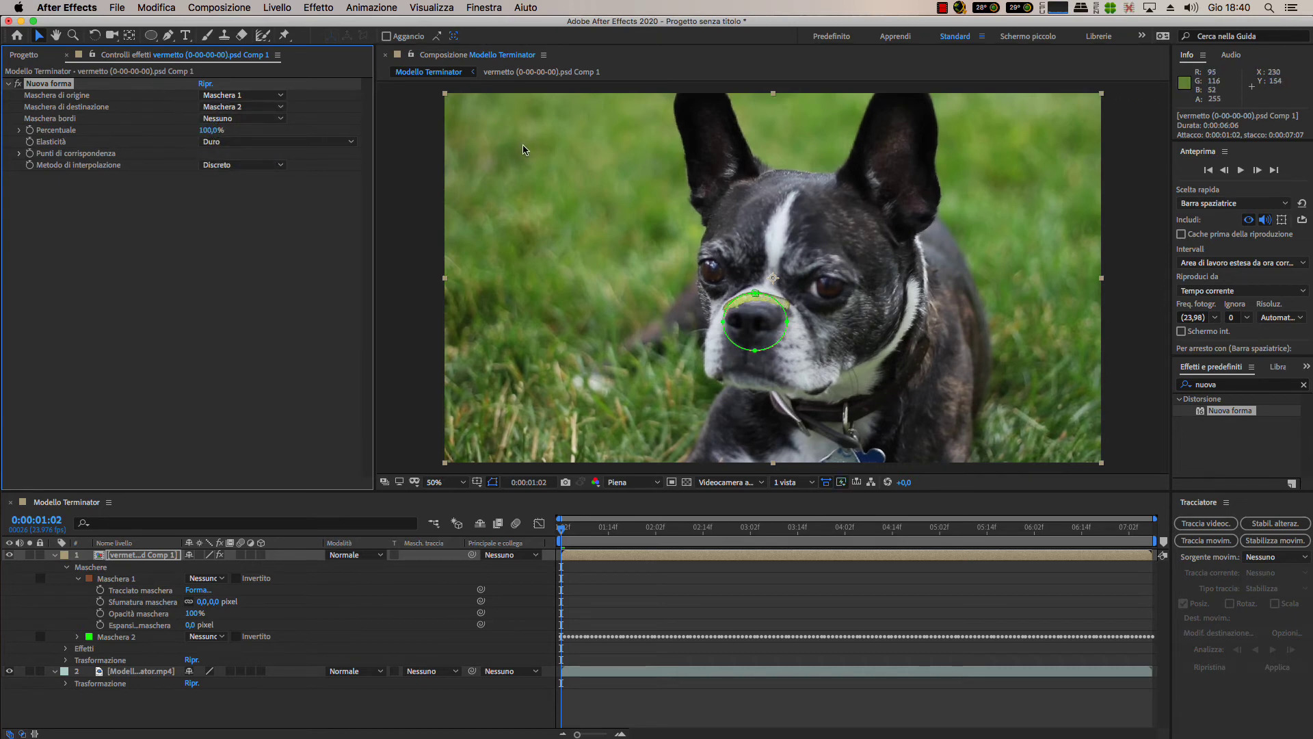
click(1241, 171)
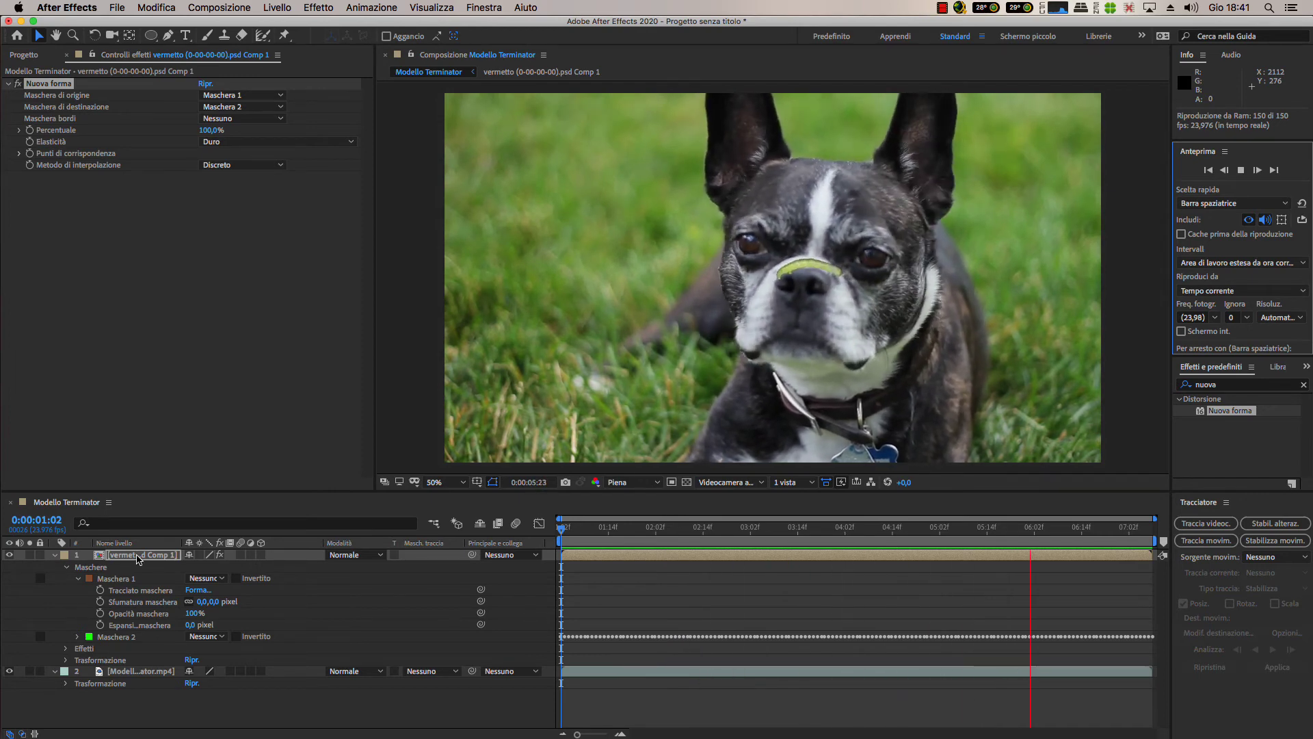
click(539, 521)
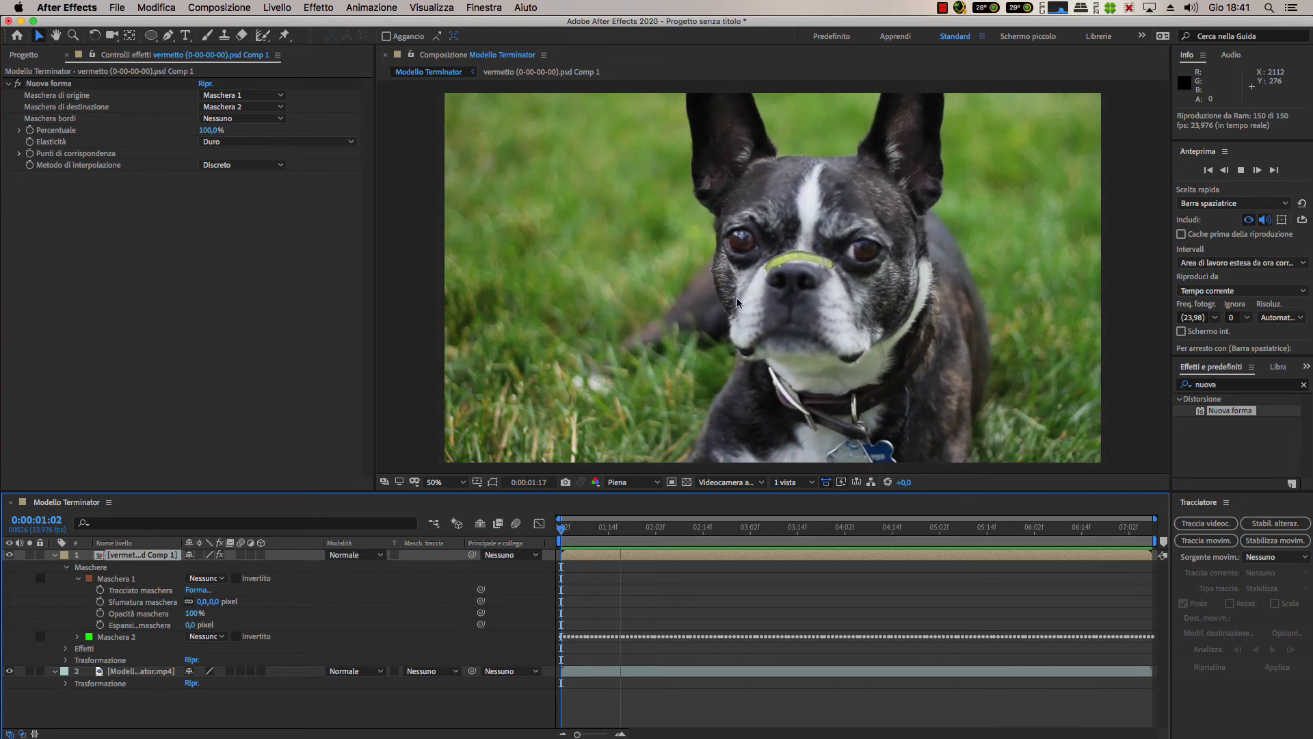
Grade the caterpillar with Colore Lumetri: Esposizione -0,8, Contrasto 72,0, Saturazione 86,0
click(328, 10)
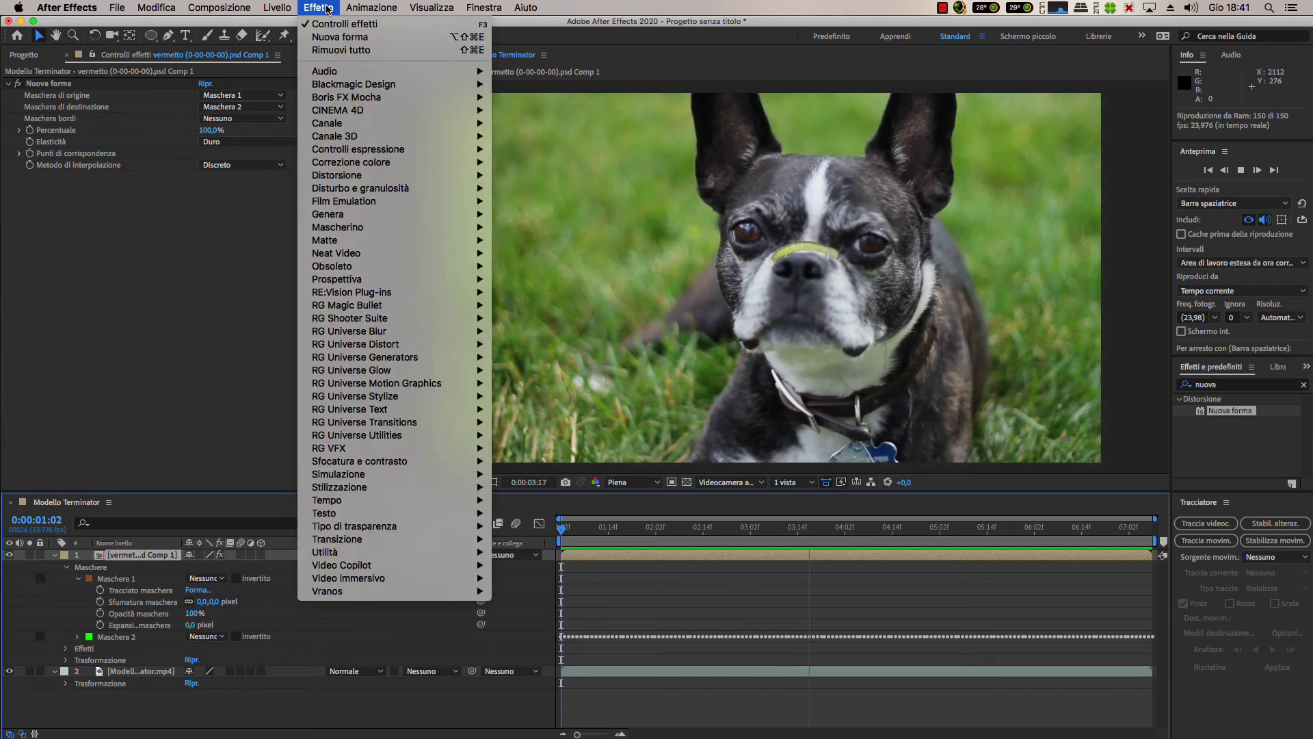
mouse_move(386, 167)
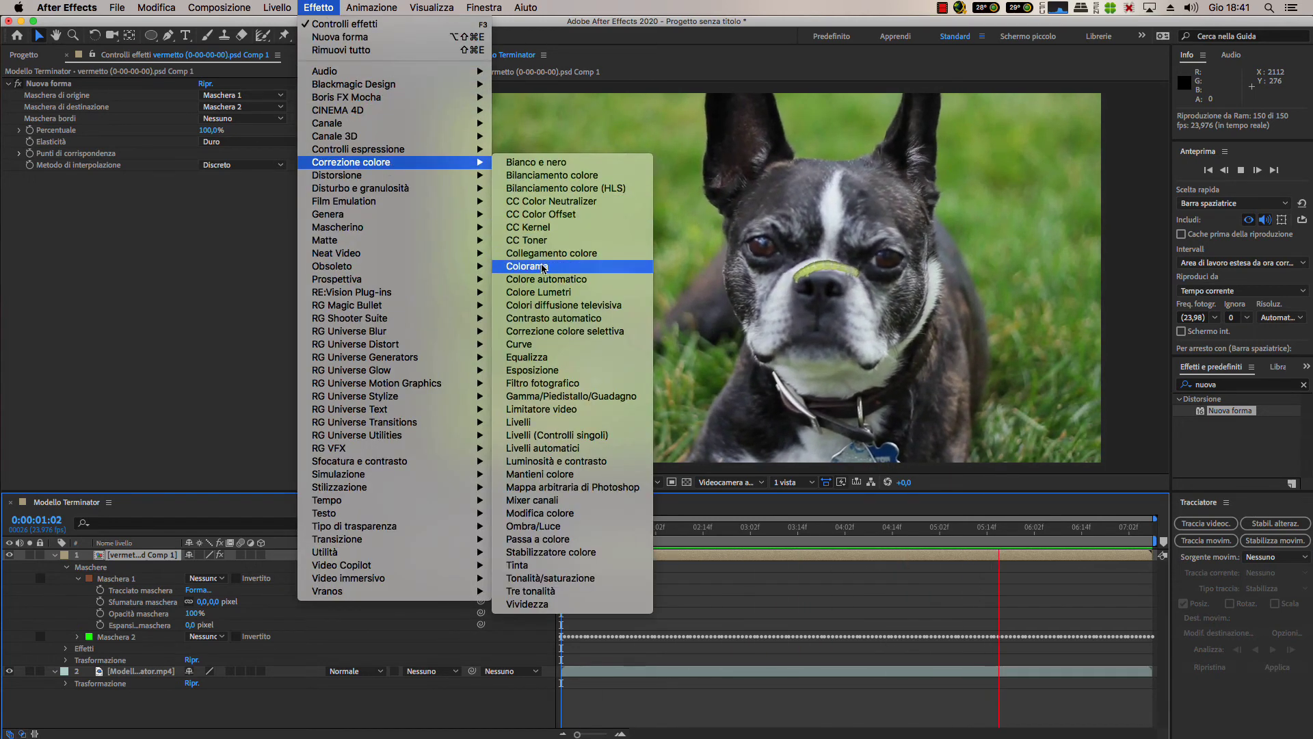
click(547, 293)
key(space)
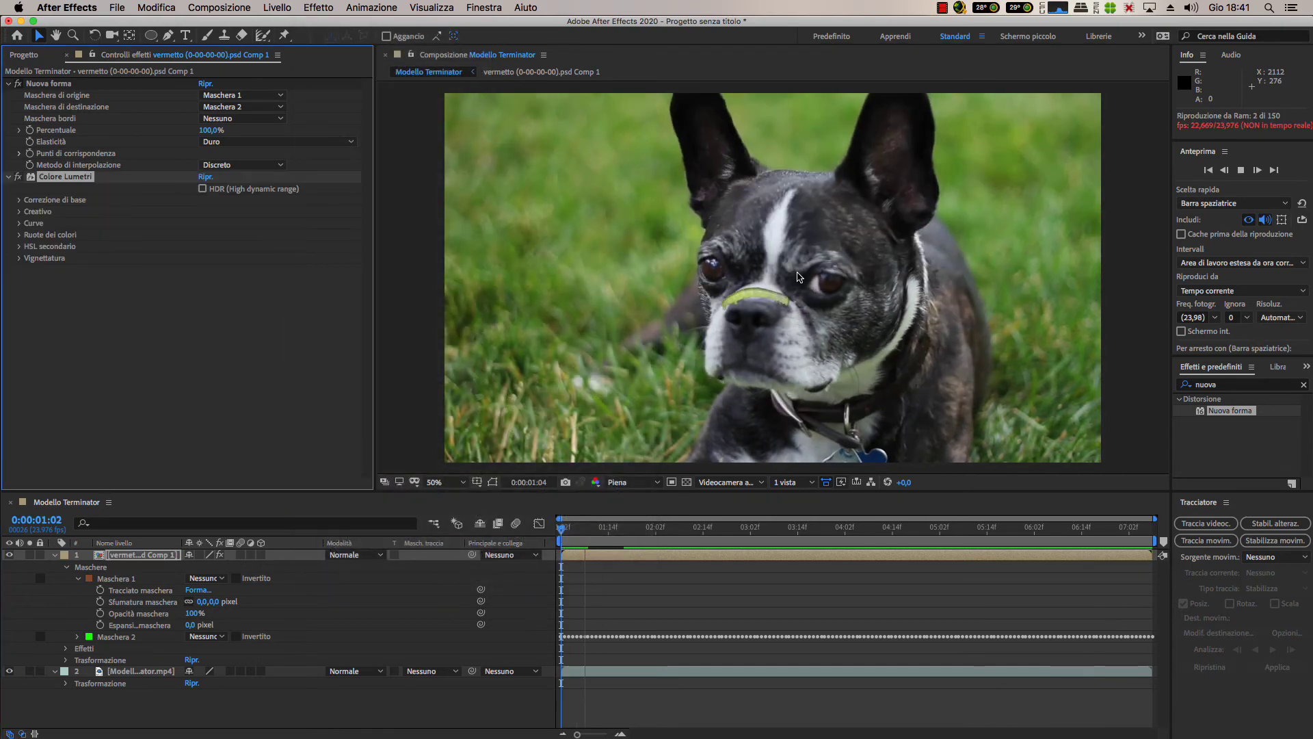
click(19, 201)
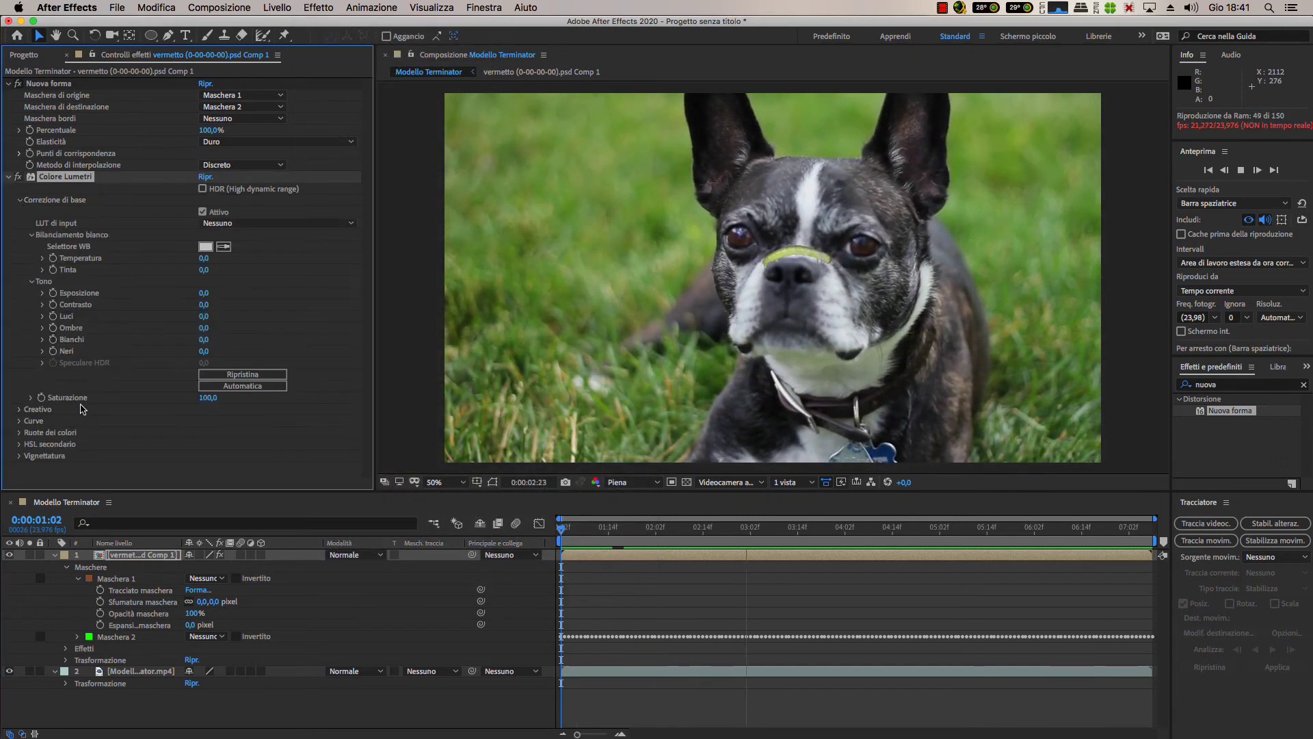
drag(204, 293, 197, 291)
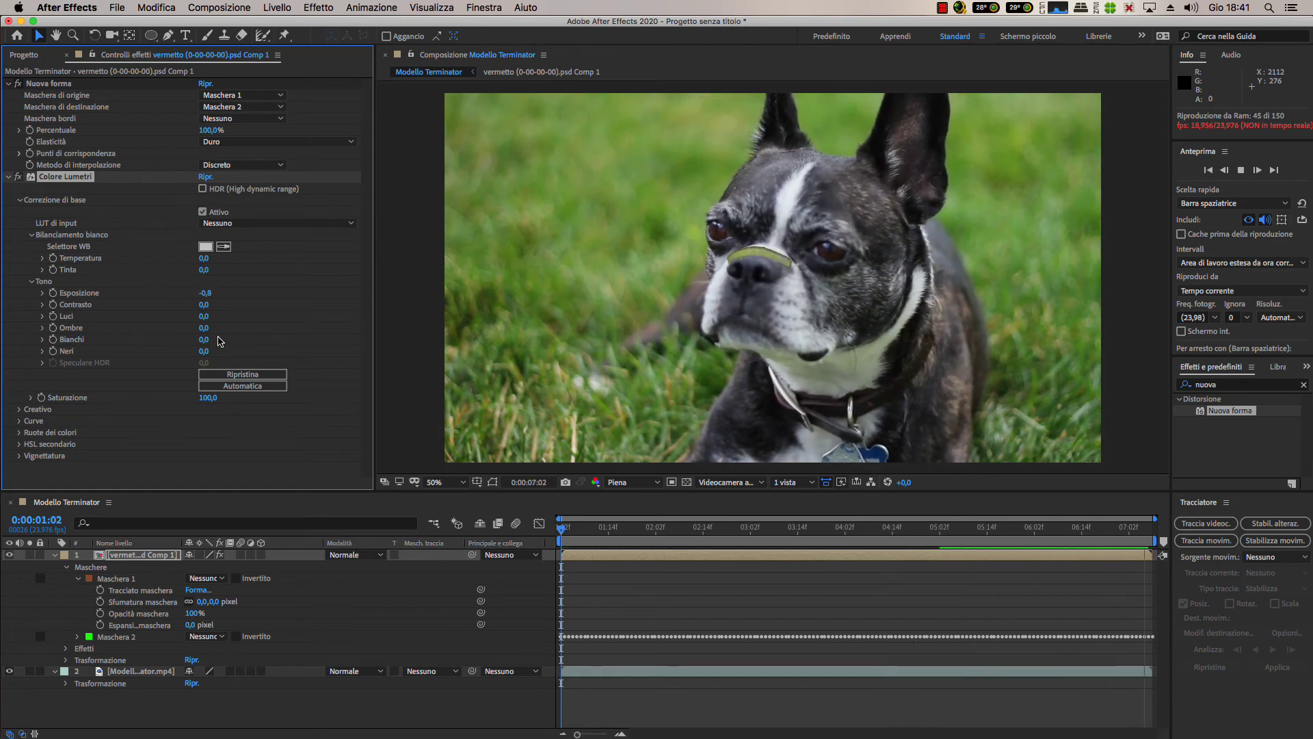
drag(204, 305, 258, 304)
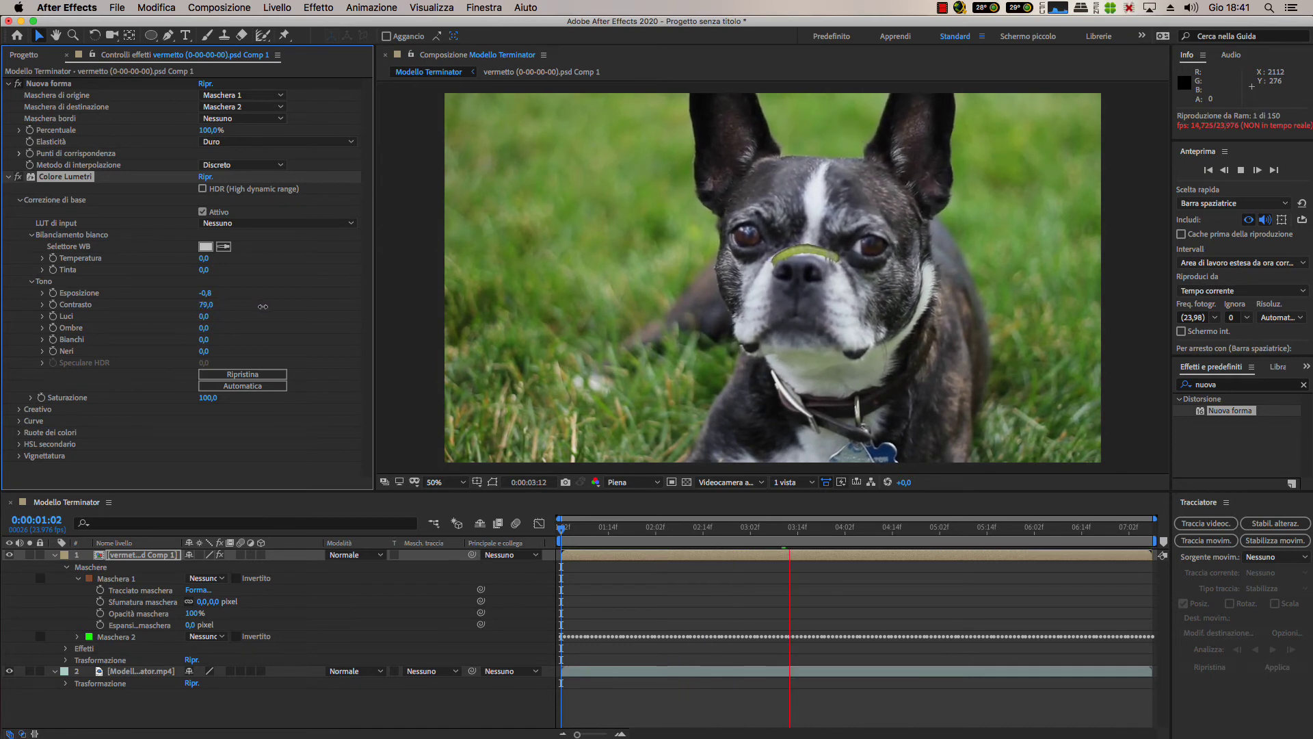
drag(207, 397, 191, 398)
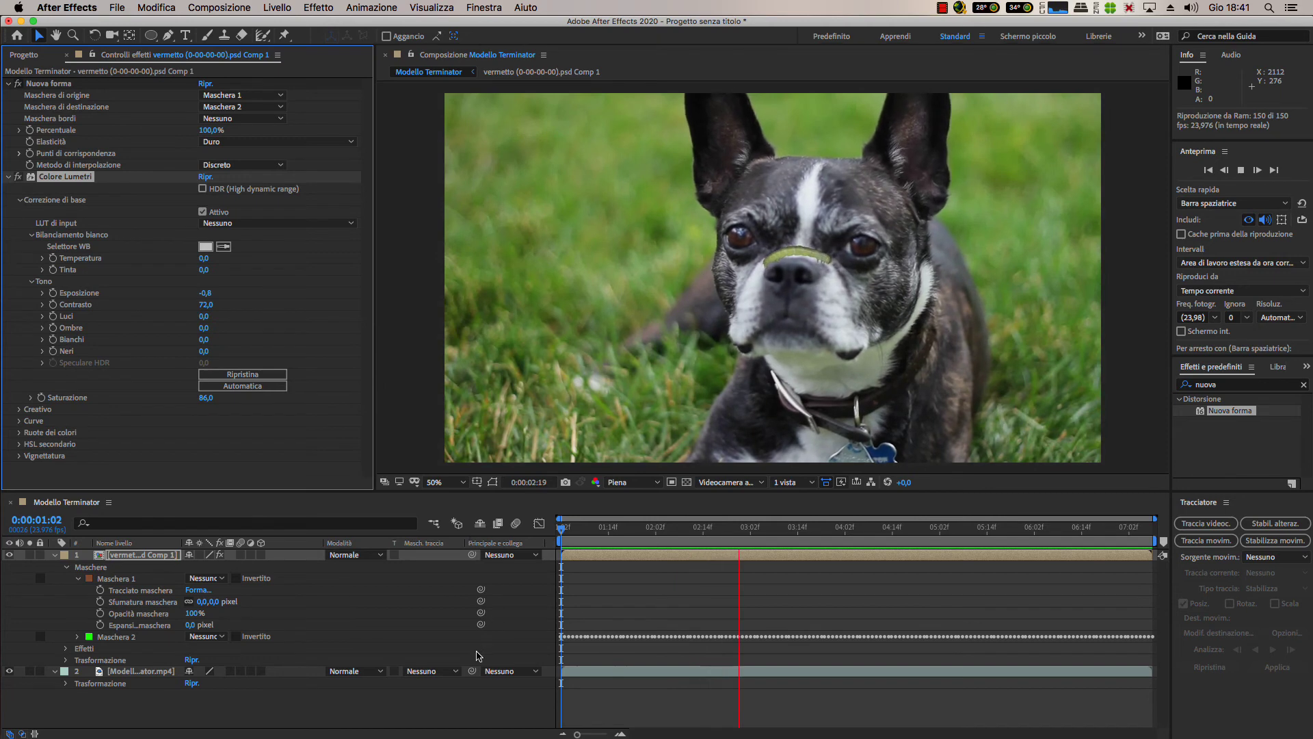
Stop playback and open the vermetto precomp in its own composition
click(548, 529)
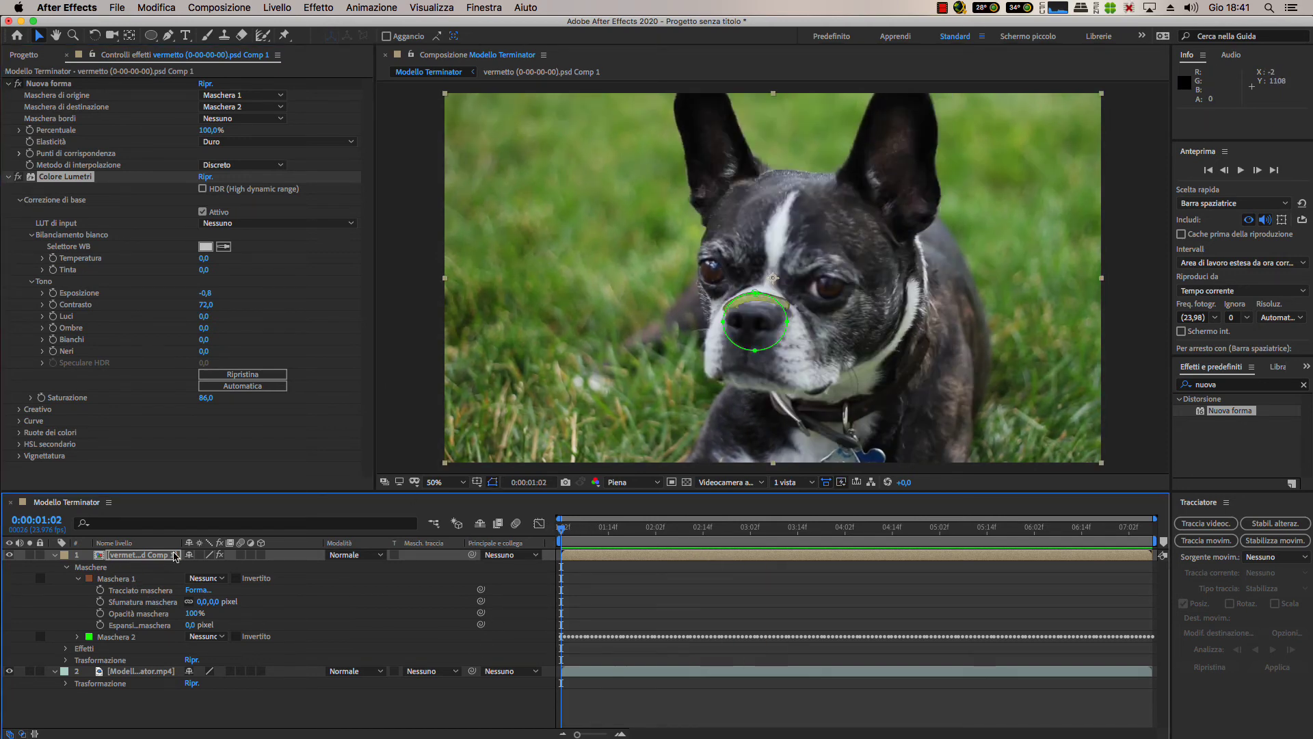
click(419, 127)
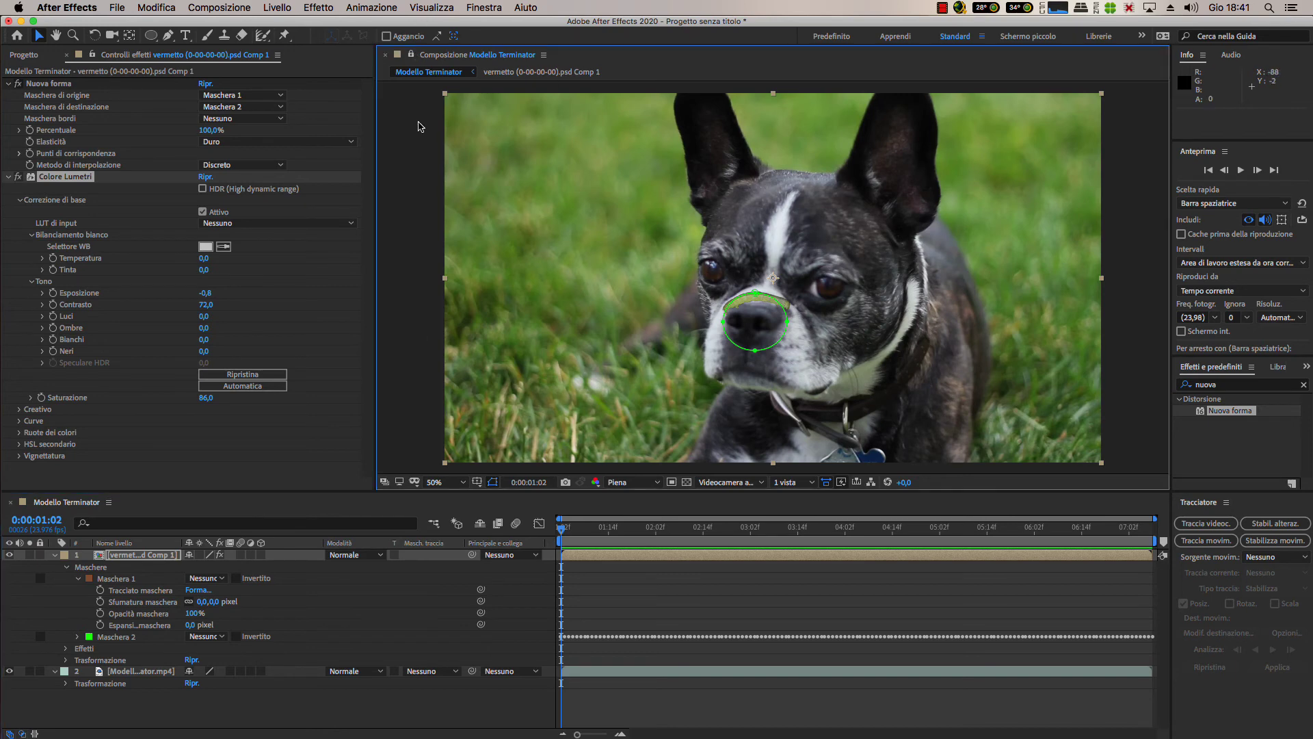
double_click(141, 557)
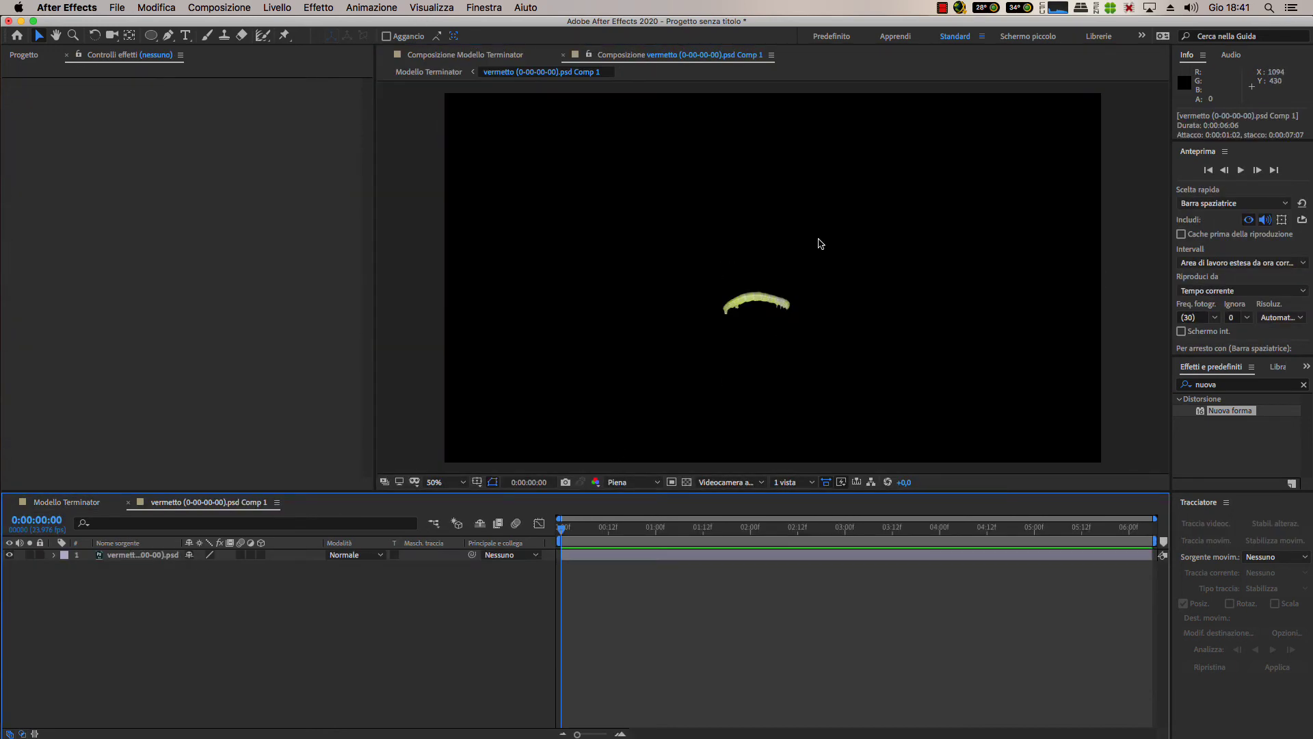
Dock the vermetto precomp viewer beside the main comp and show the caterpillar's Transform properties
click(610, 58)
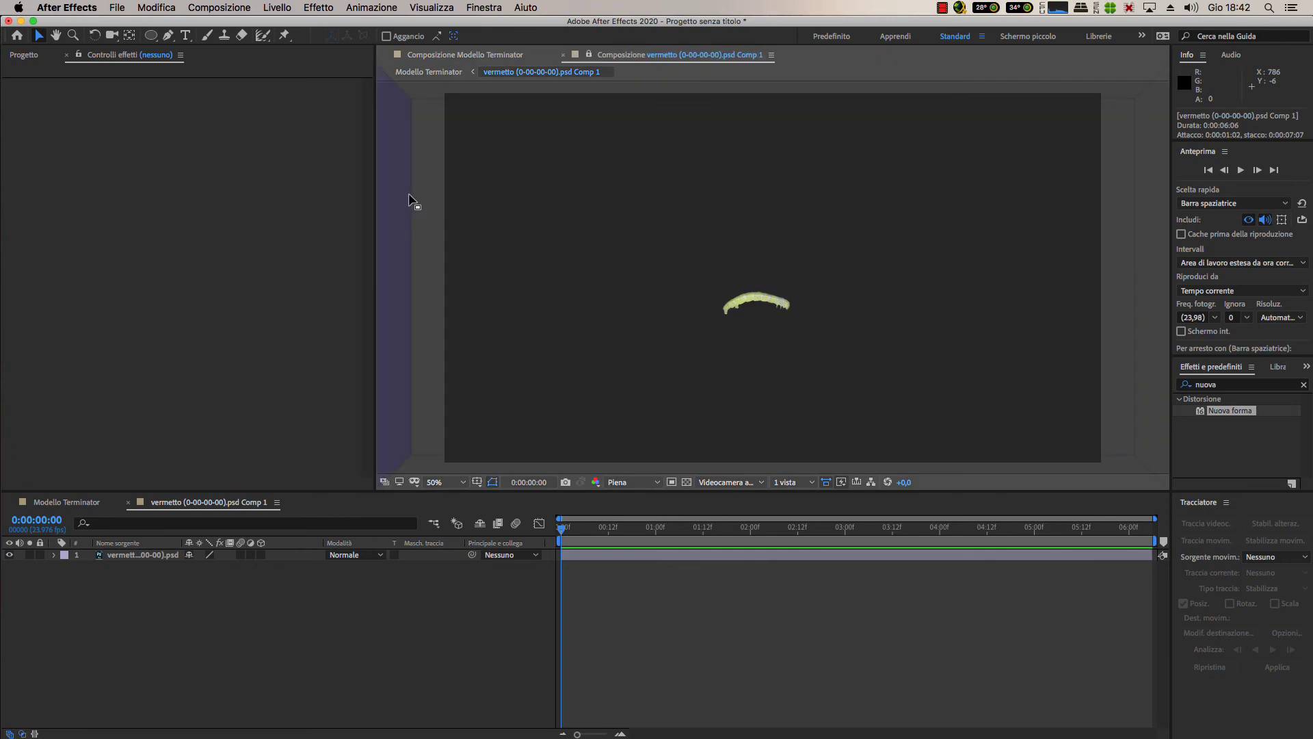
drag(599, 92, 415, 216)
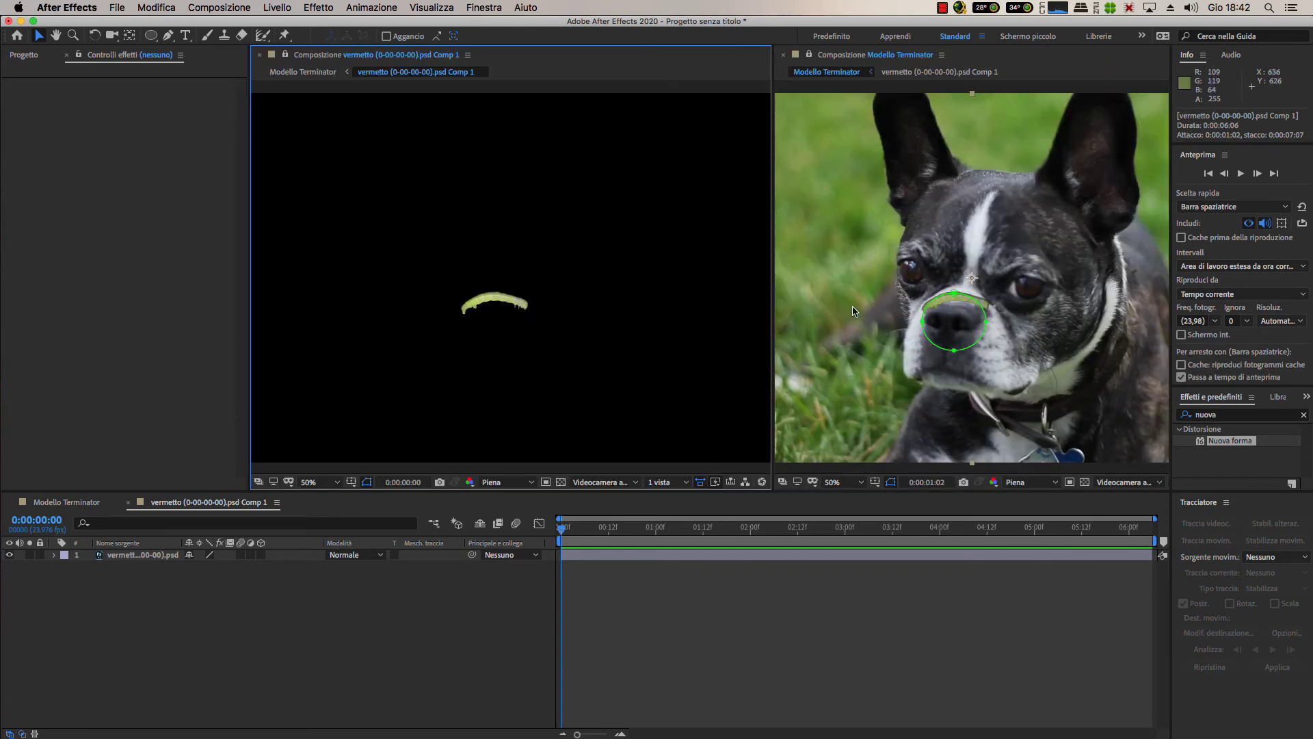
click(496, 303)
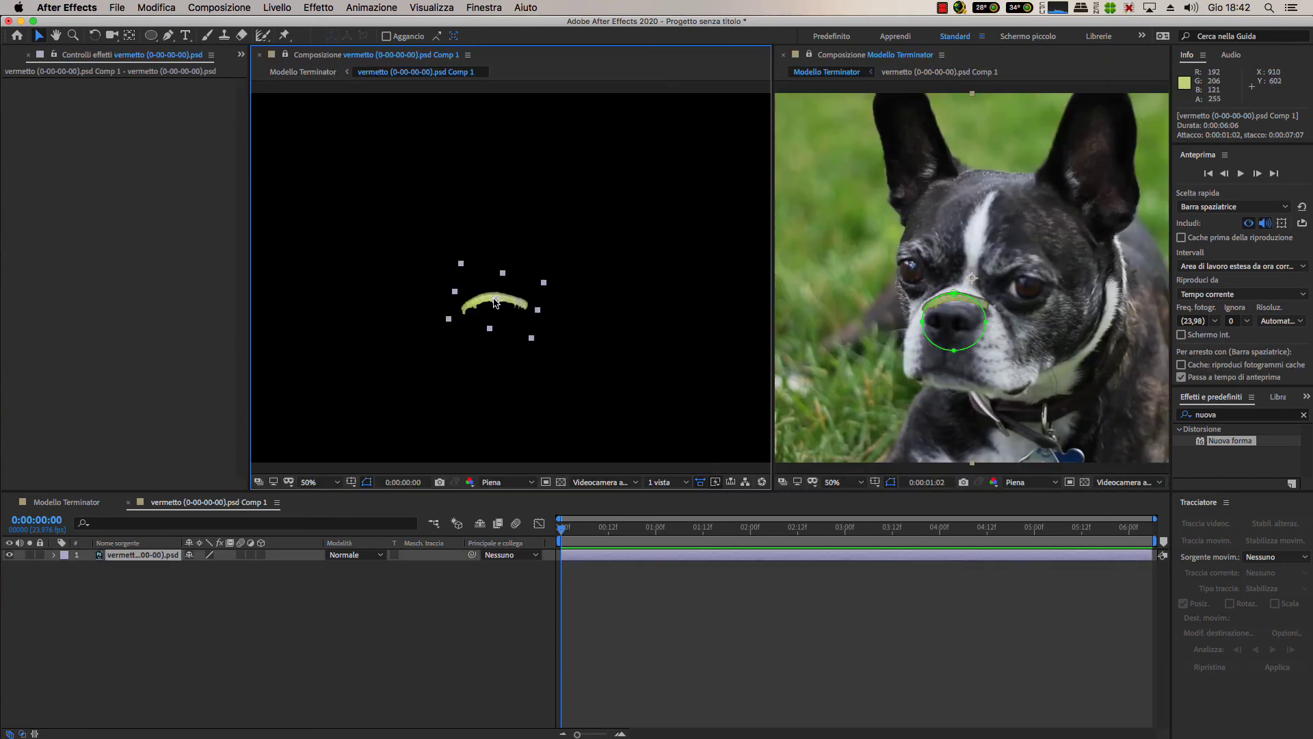
click(57, 576)
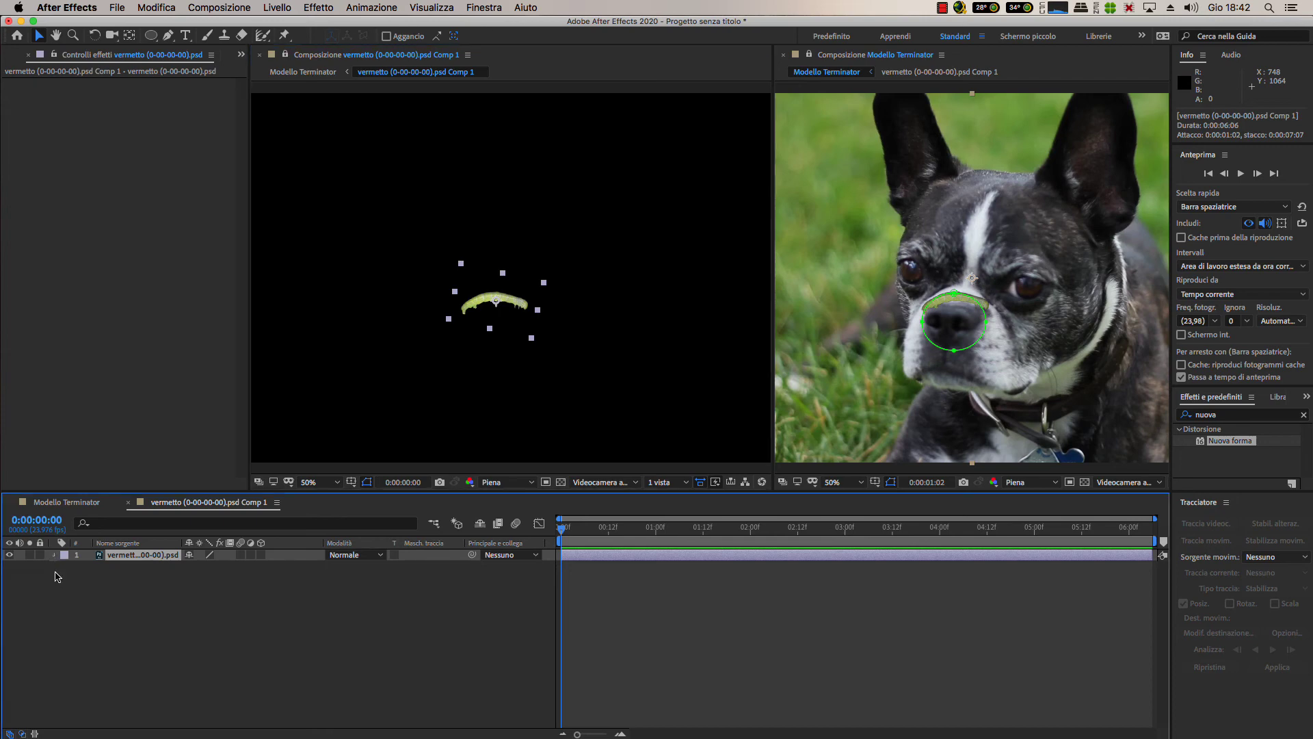
click(66, 568)
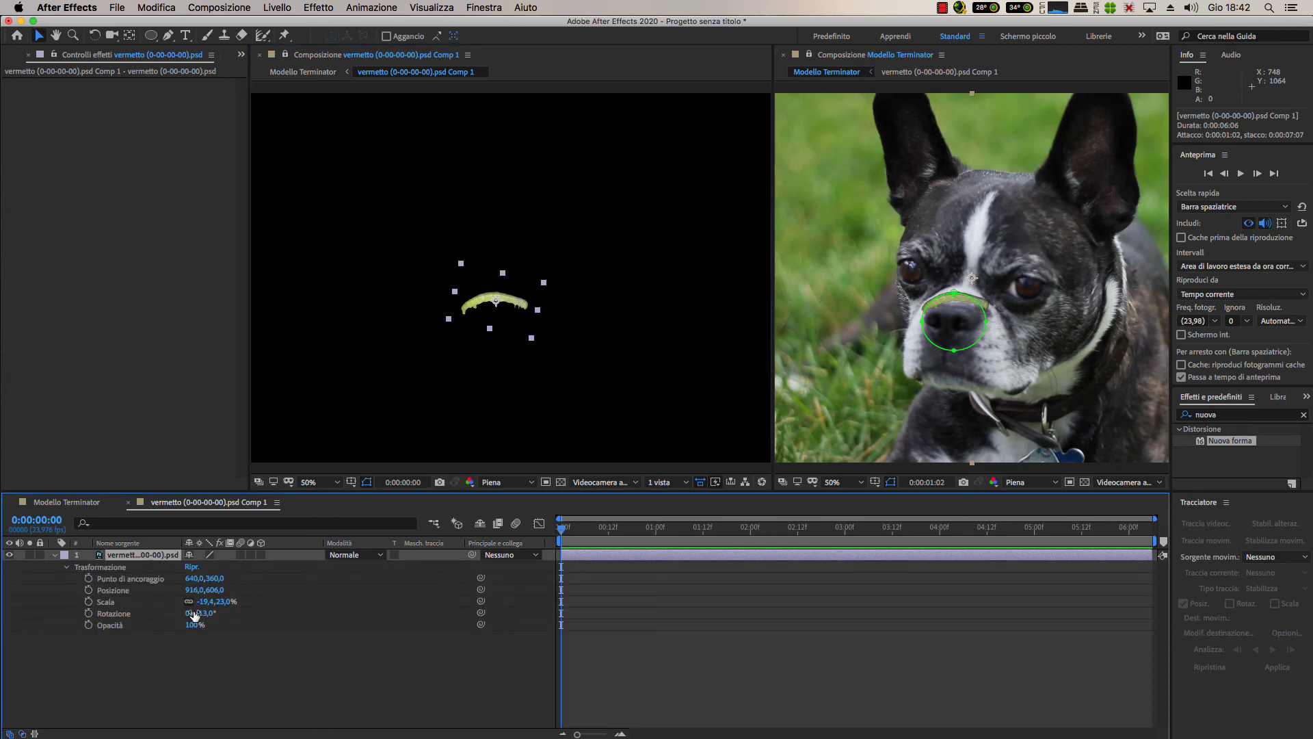
Scale the caterpillar to -15,4, 18,2% and rotate it to 19,0°
drag(205, 602, 203, 601)
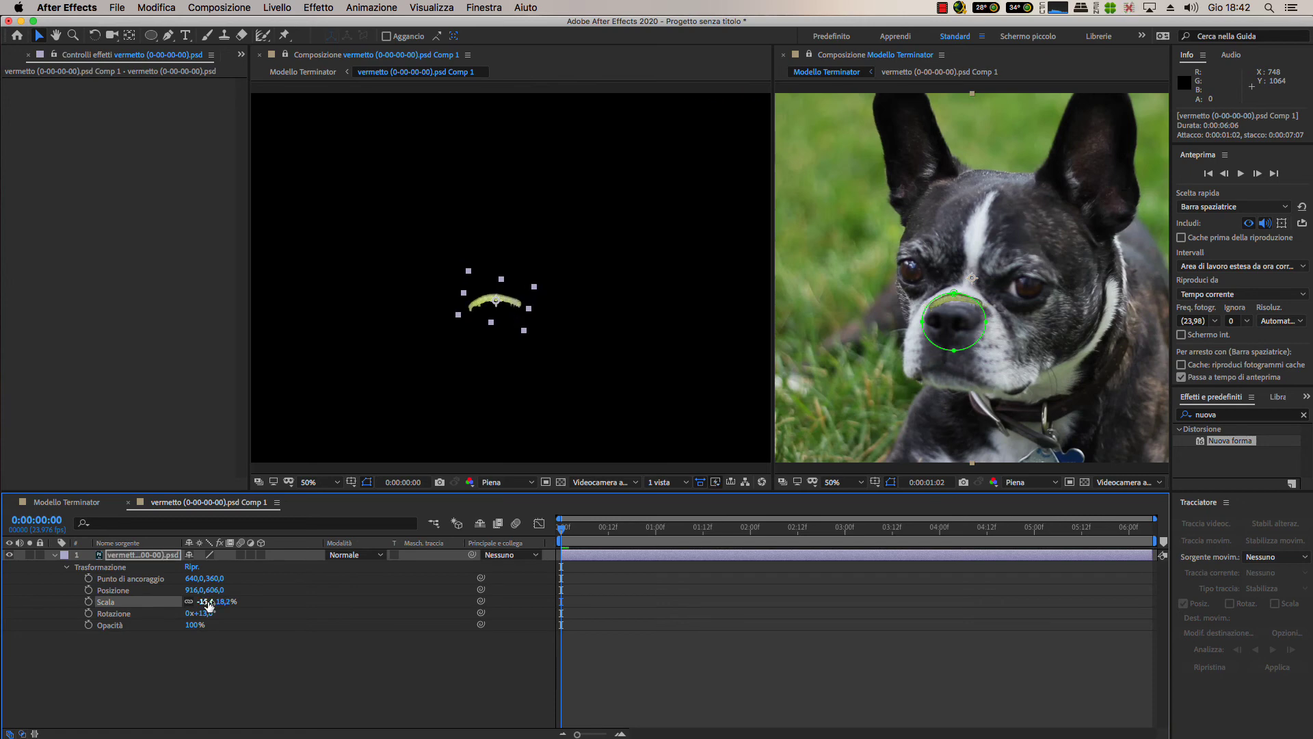
click(533, 702)
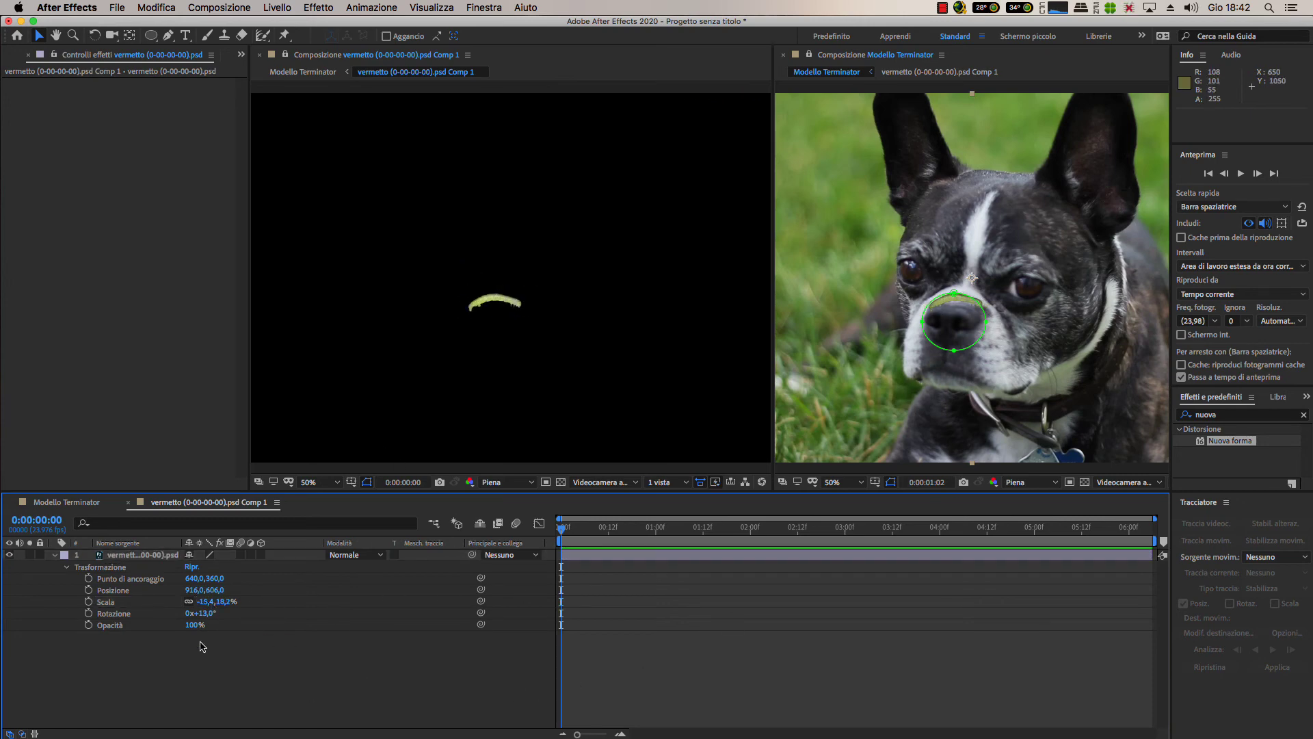
drag(206, 613, 211, 613)
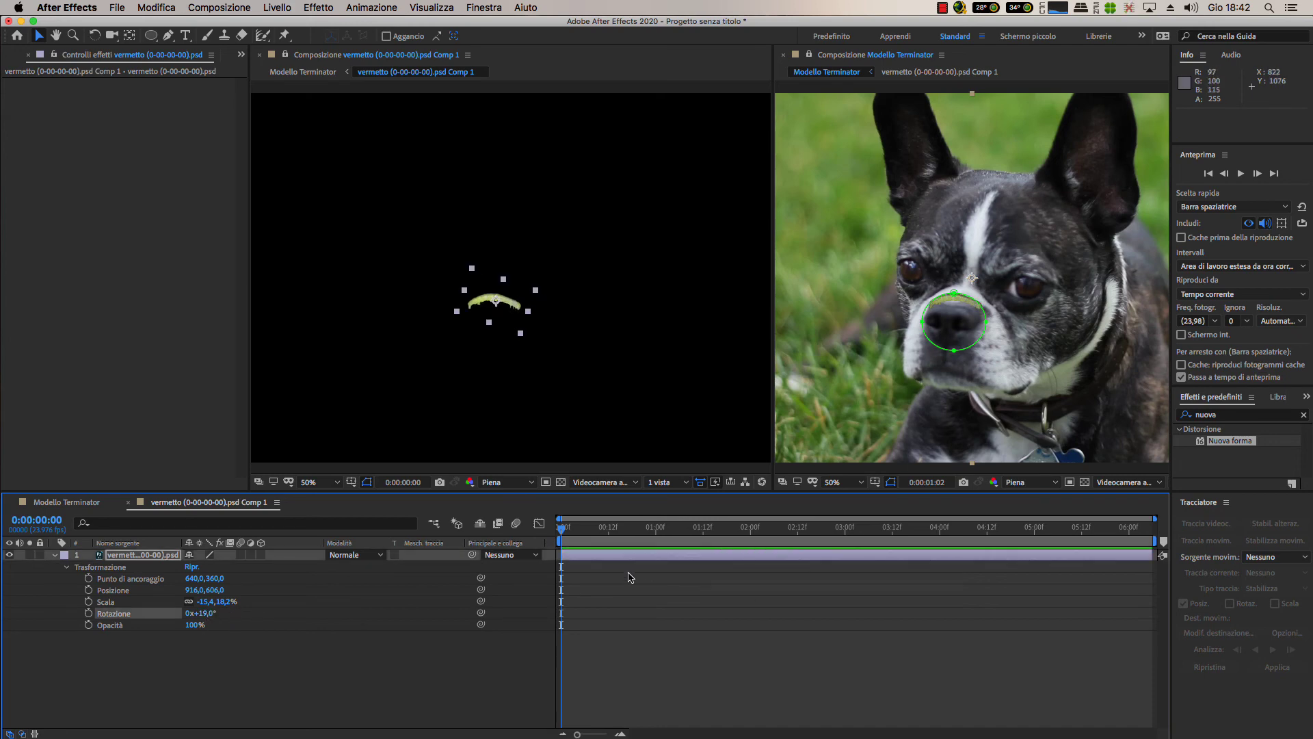
click(84, 502)
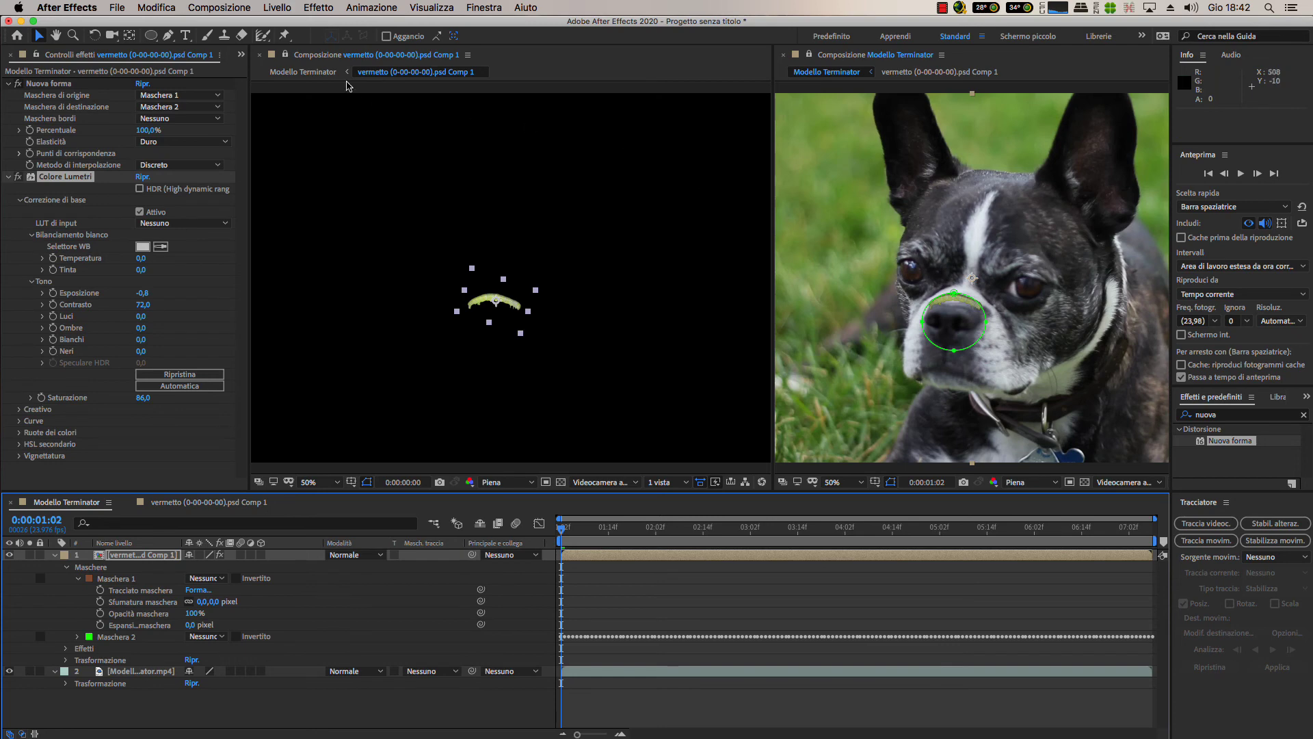
Close the precomp viewer, deselect layers, and preview Modello Terminator with the caterpillar on the nose
click(261, 56)
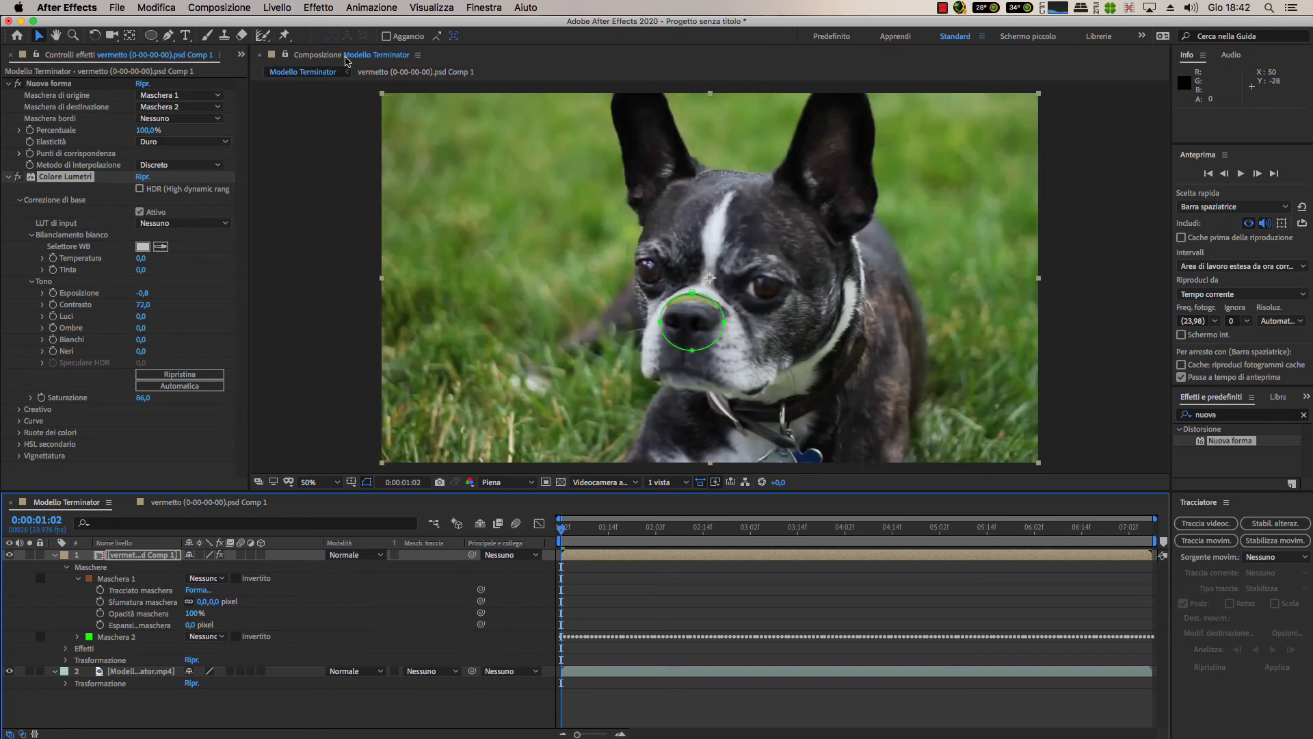
click(286, 57)
click(604, 584)
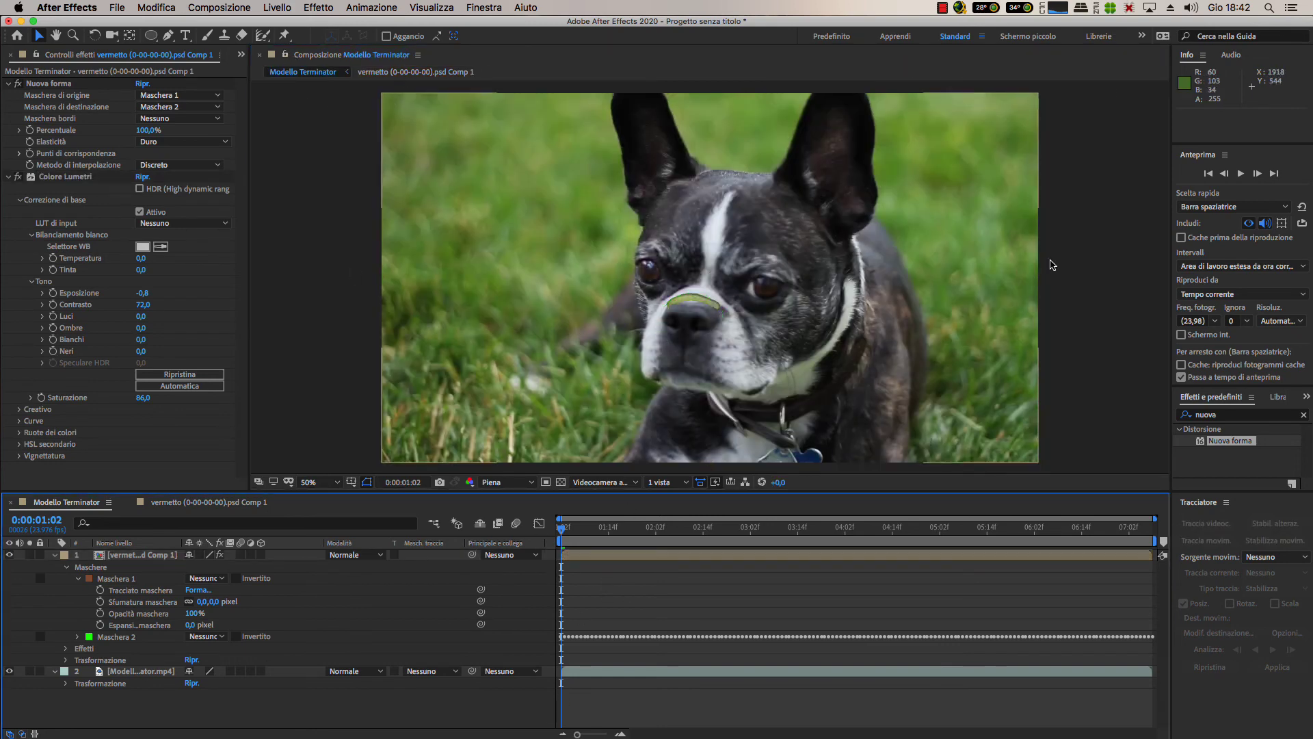
click(1241, 173)
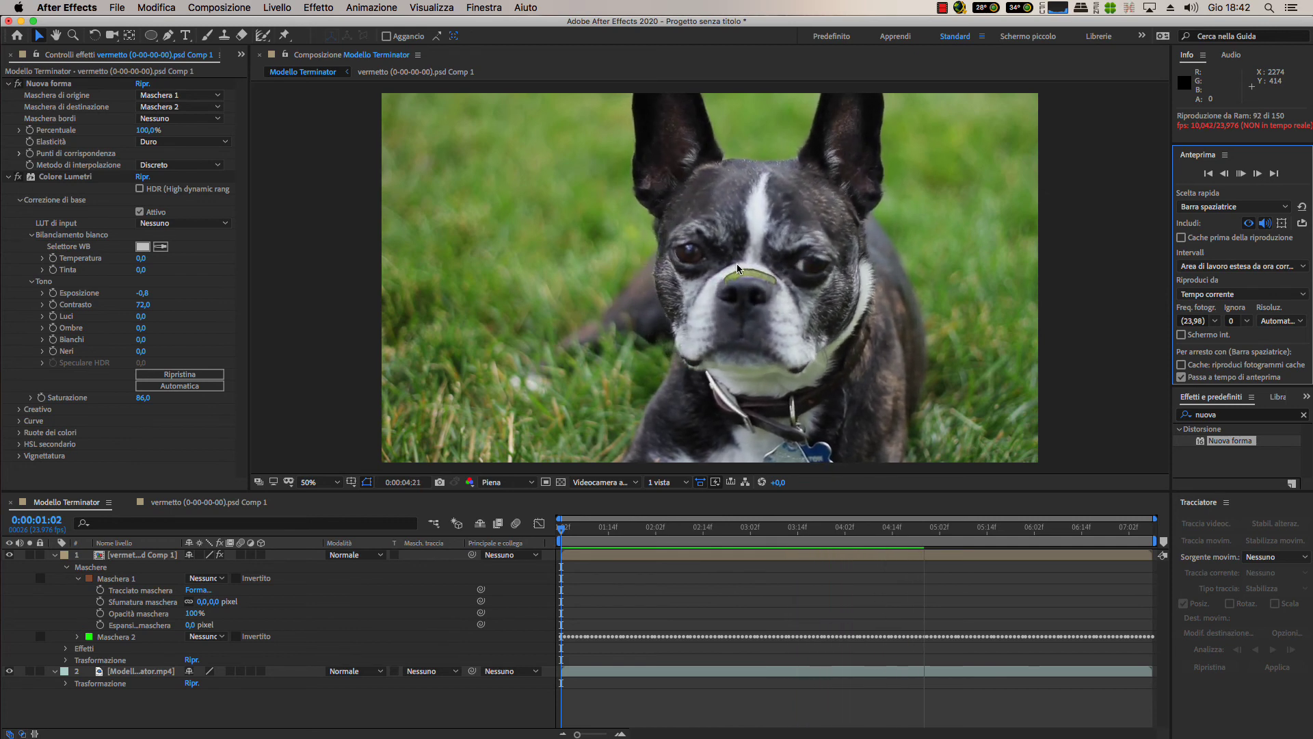
Add Sfocatura con lente fotocamera to the caterpillar precomp with Raggio sfocatura 1,0
click(322, 11)
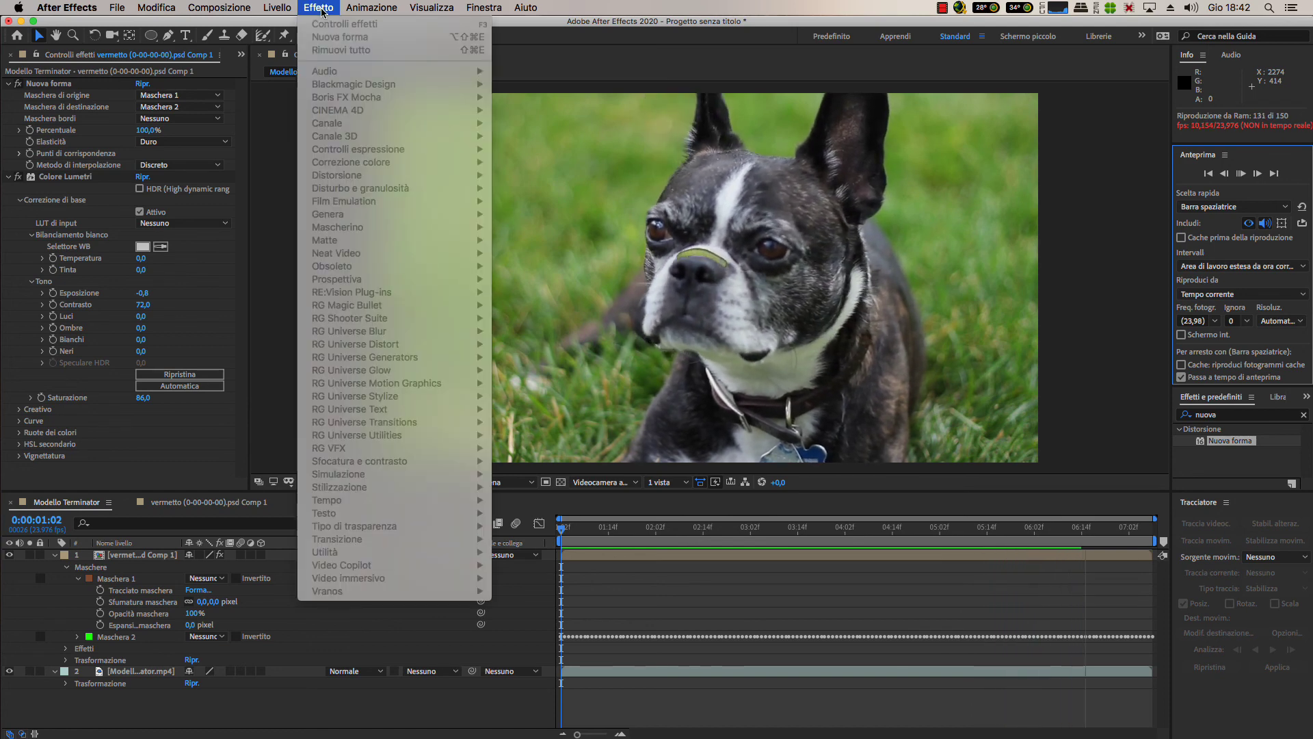
key(Escape)
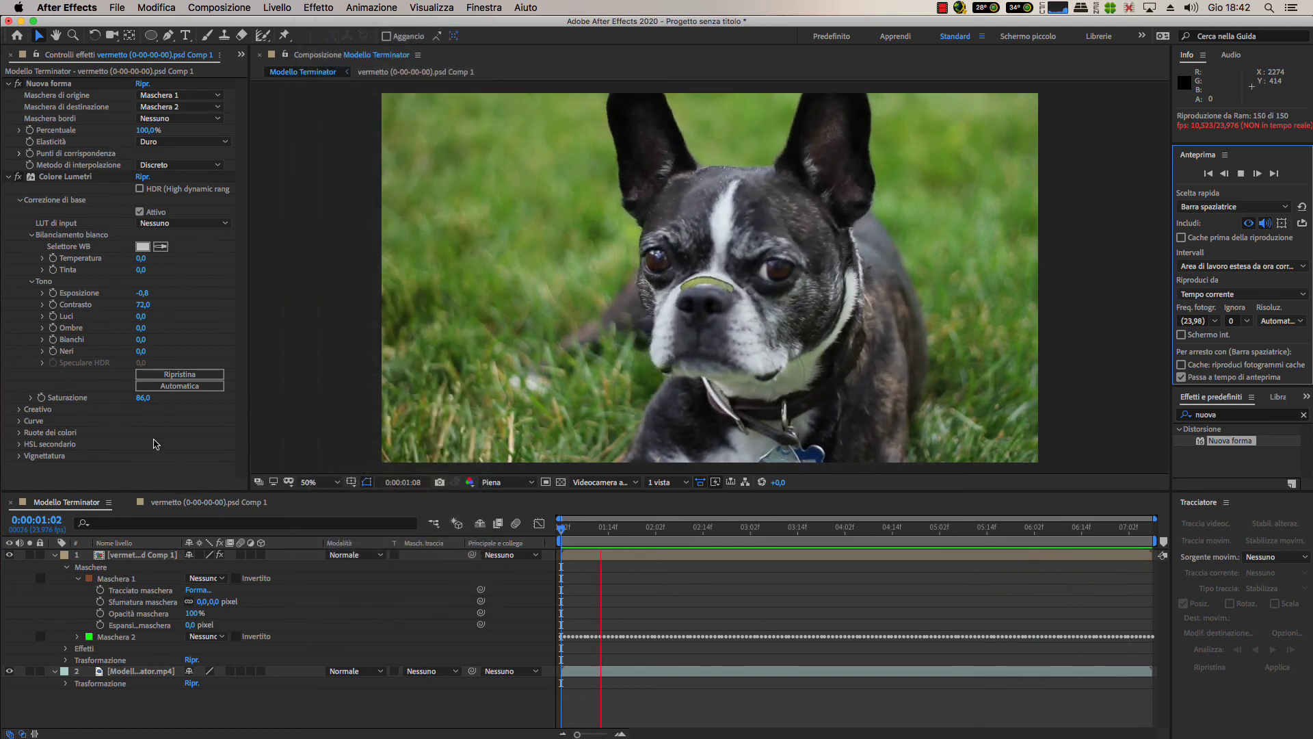
click(273, 704)
click(335, 10)
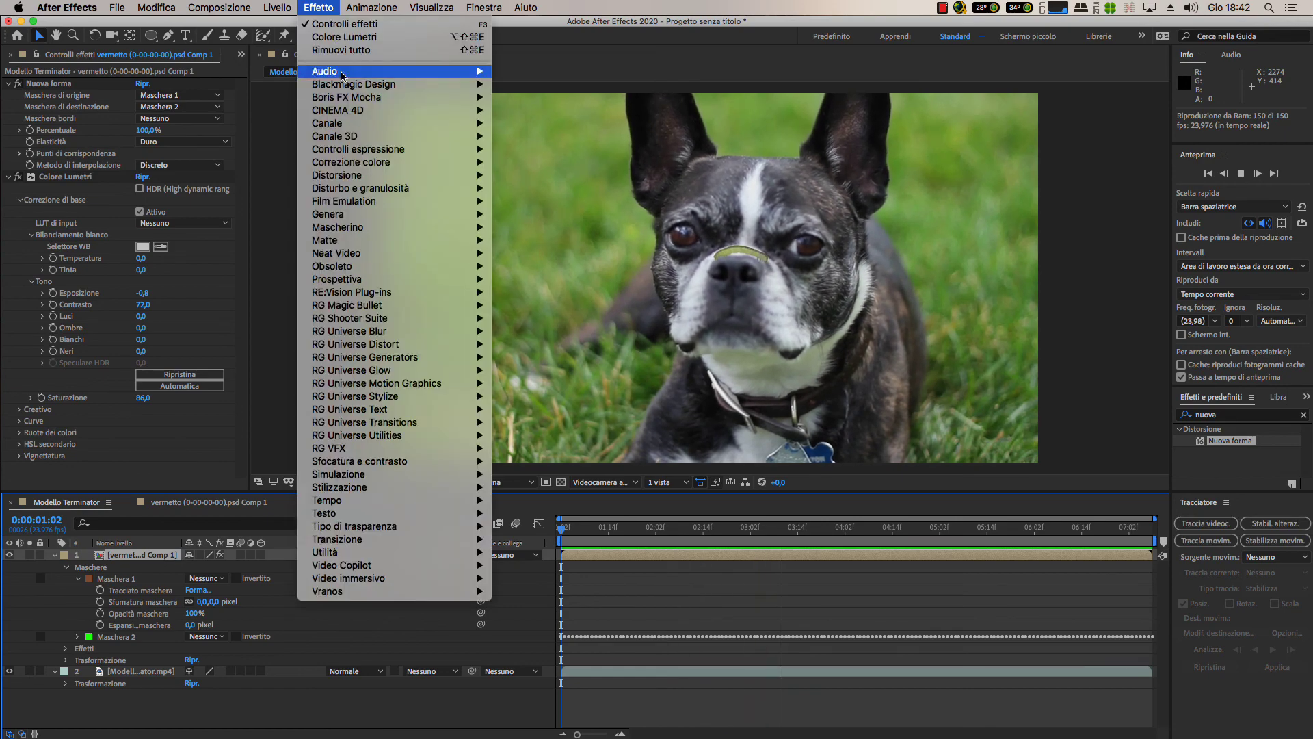
mouse_move(402, 465)
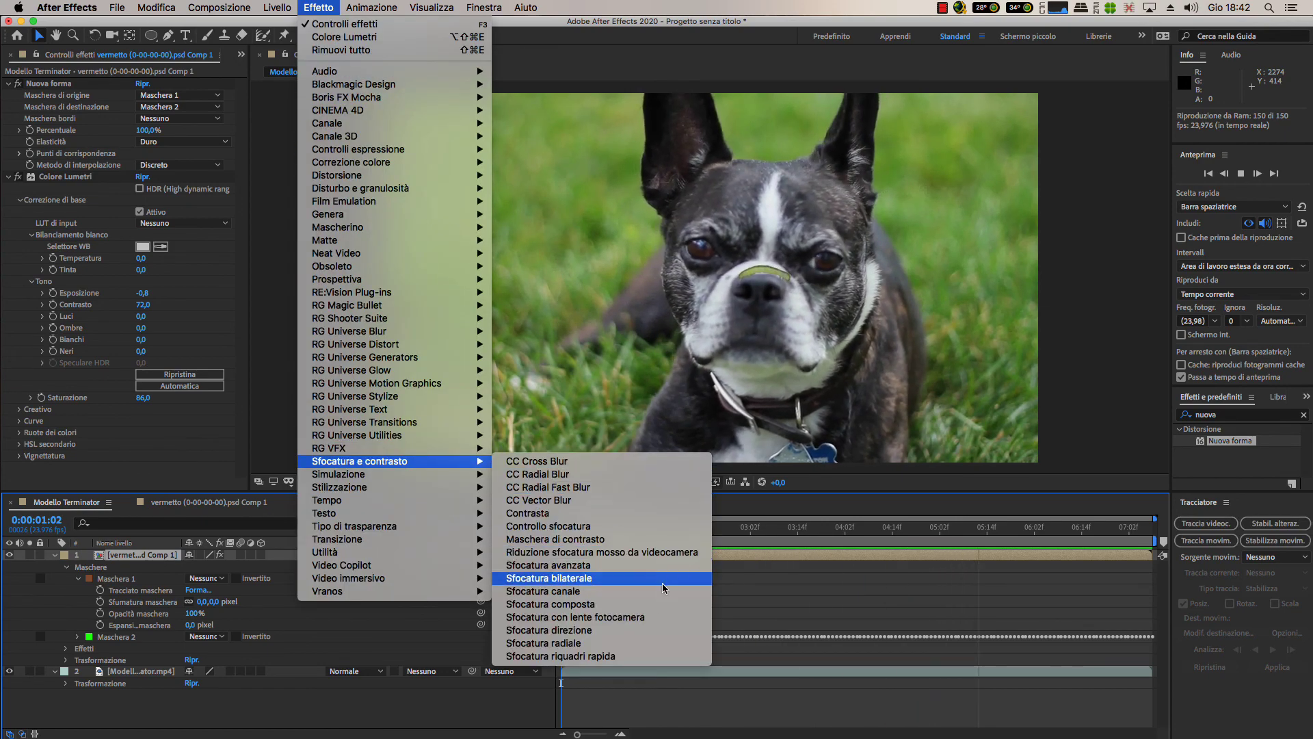
click(574, 617)
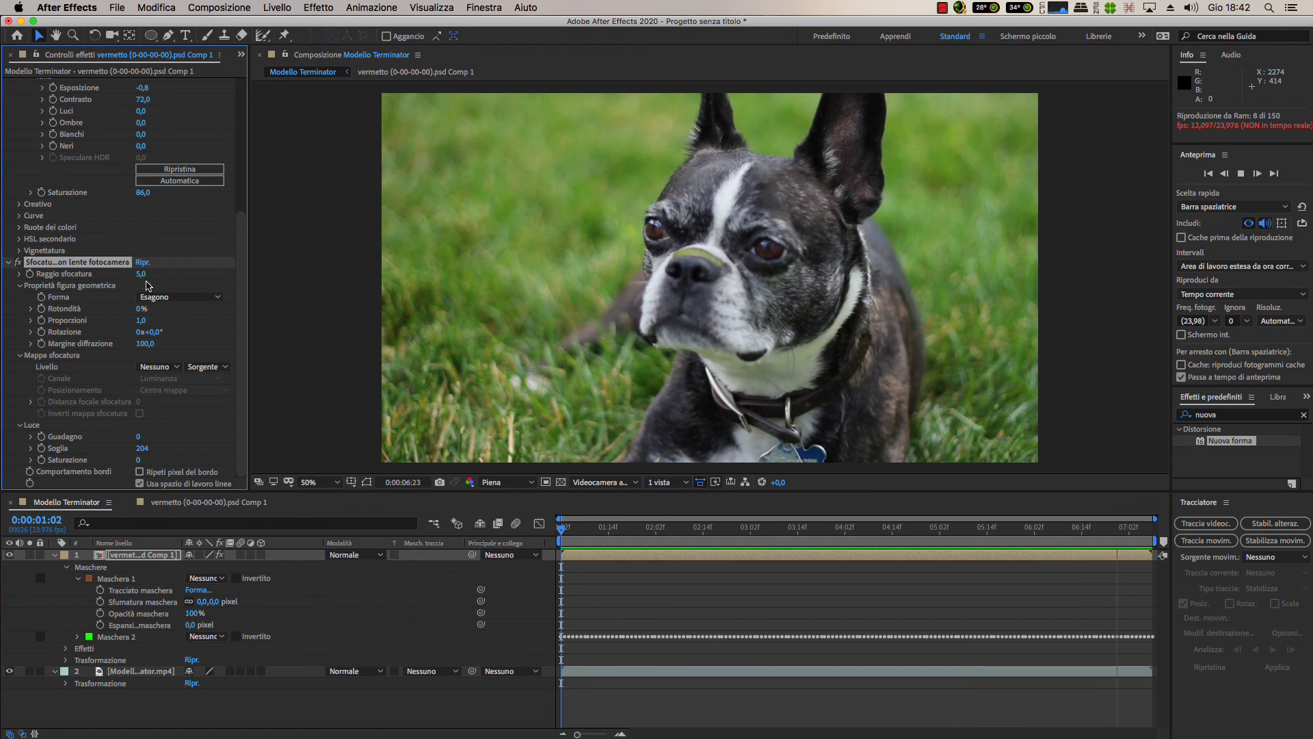
drag(140, 276, 141, 274)
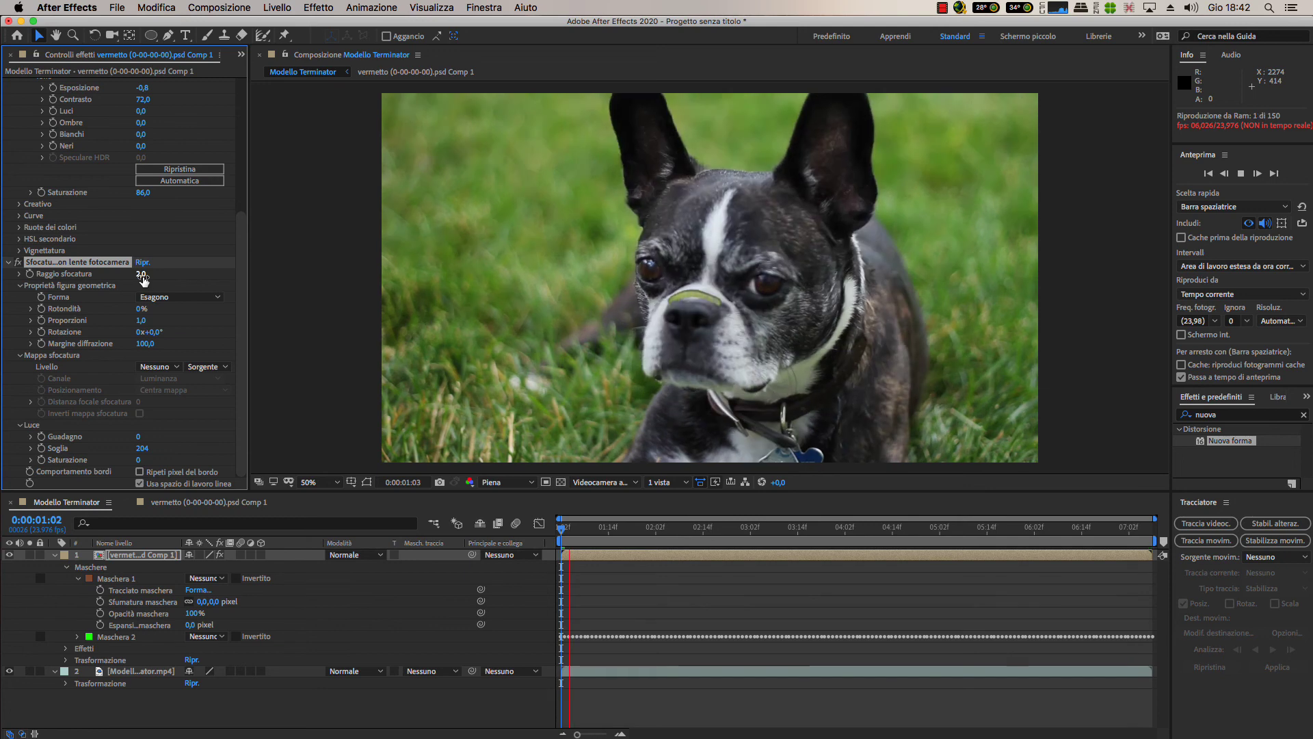
drag(143, 276, 139, 277)
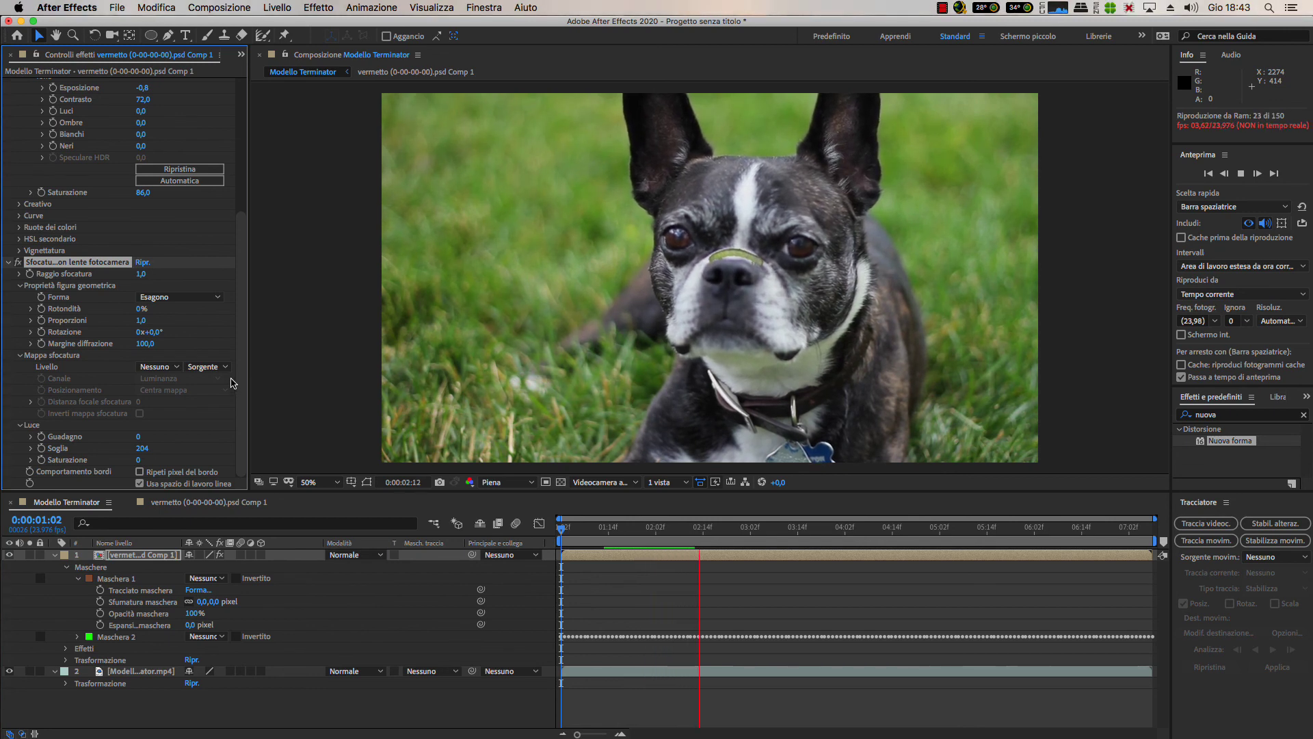
click(523, 610)
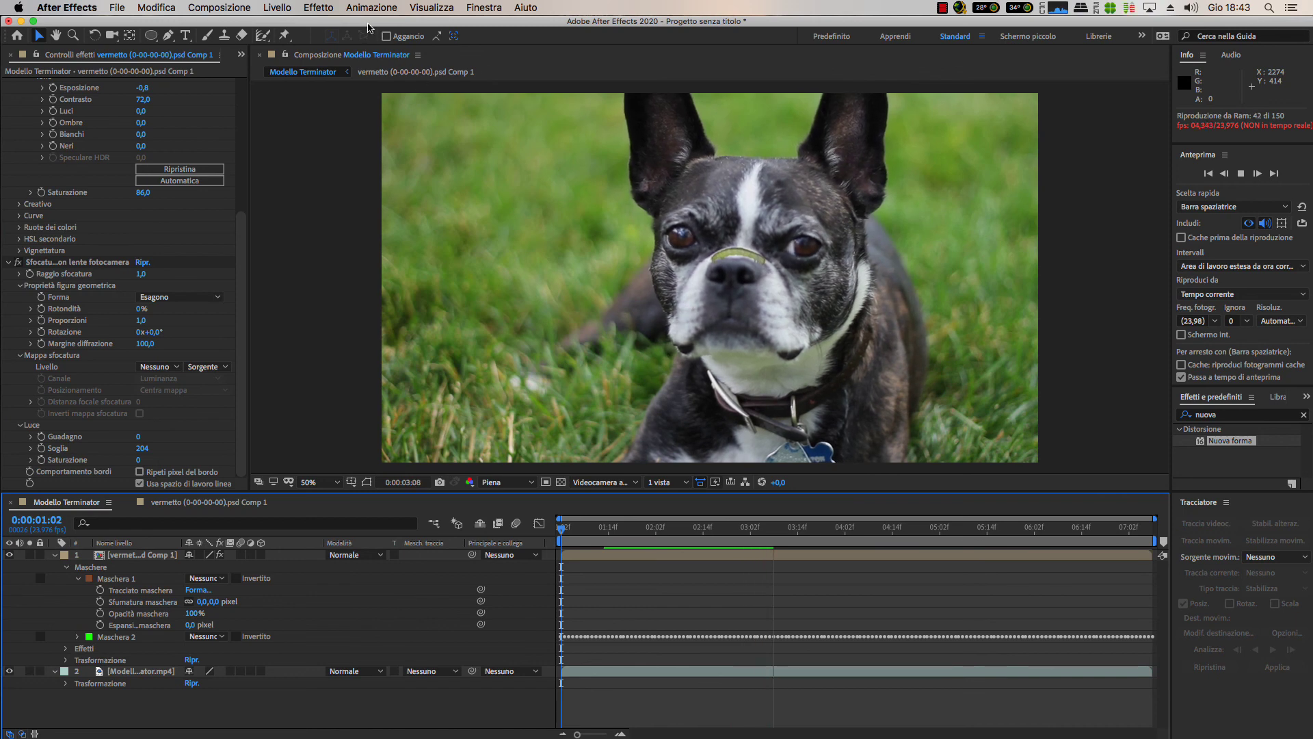
Fold up the Sfocatura con lente fotocamera, Nuova forma and Colore Lumetri entries in Effect Controls
click(9, 262)
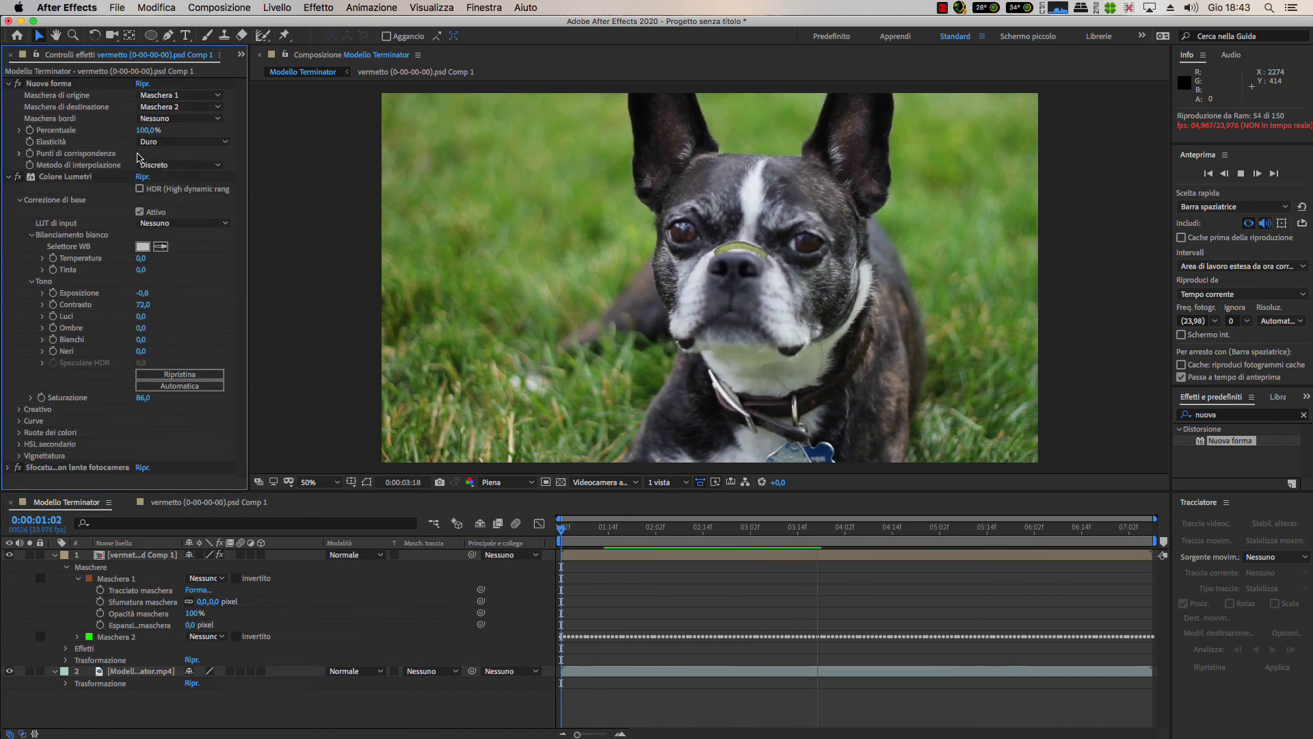
click(8, 84)
click(8, 95)
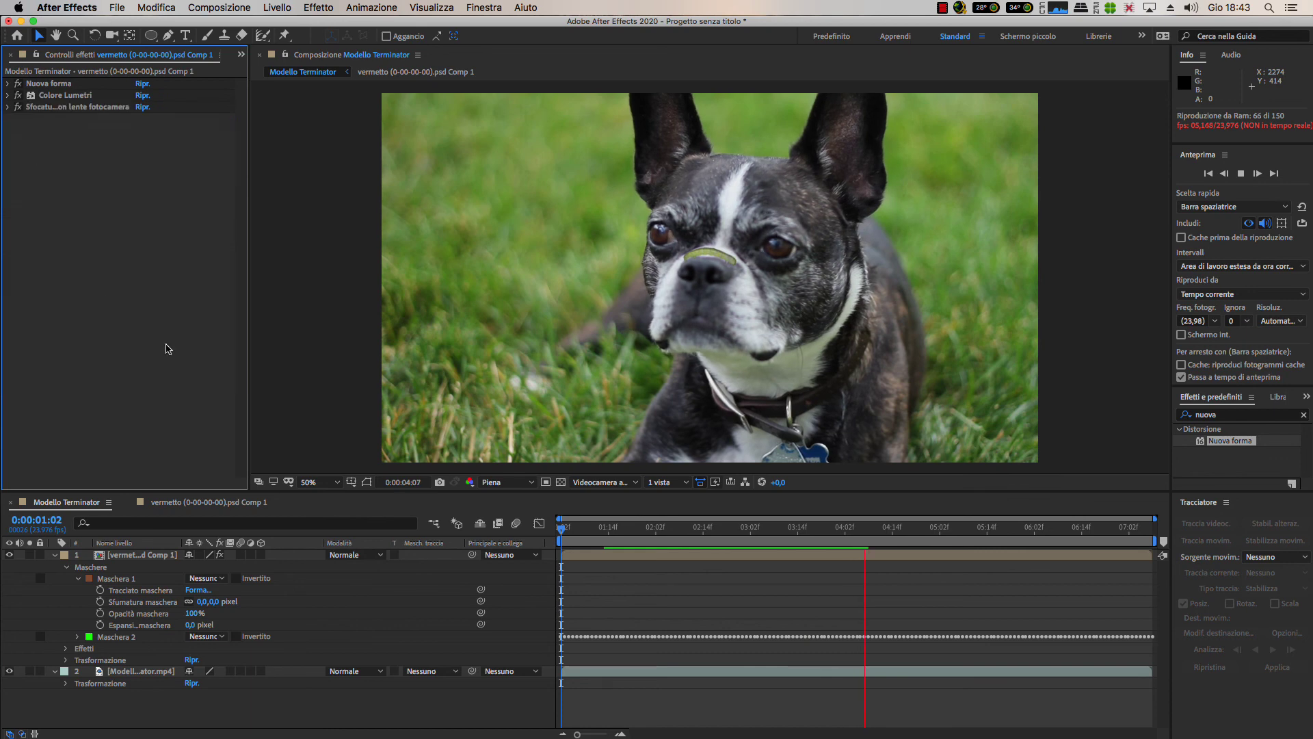